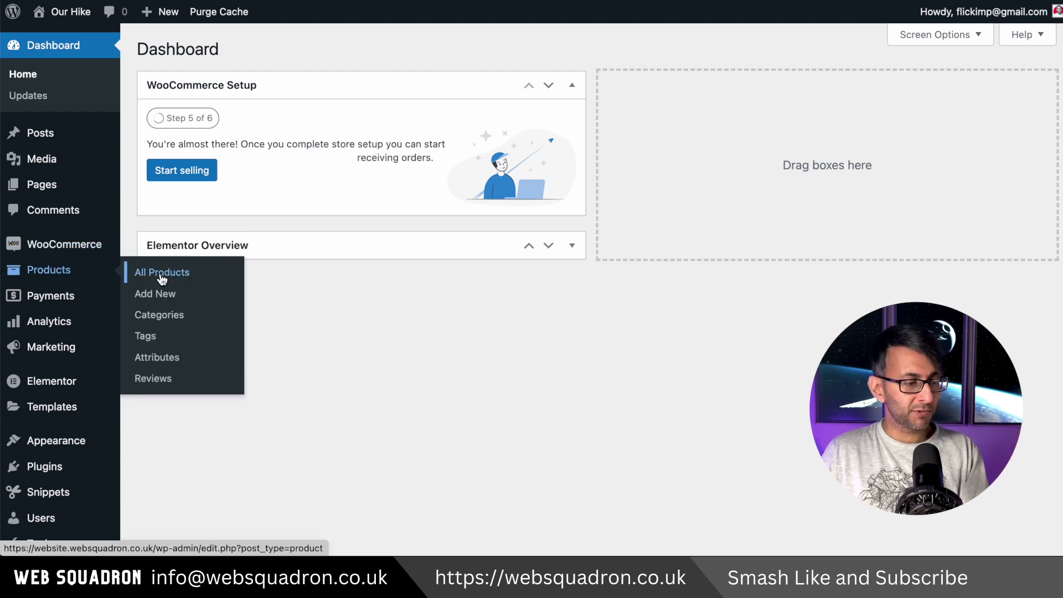
Start a new product titled 'Rugged Backpack' and paste a three-paragraph Lorem ipsum description.
click(161, 292)
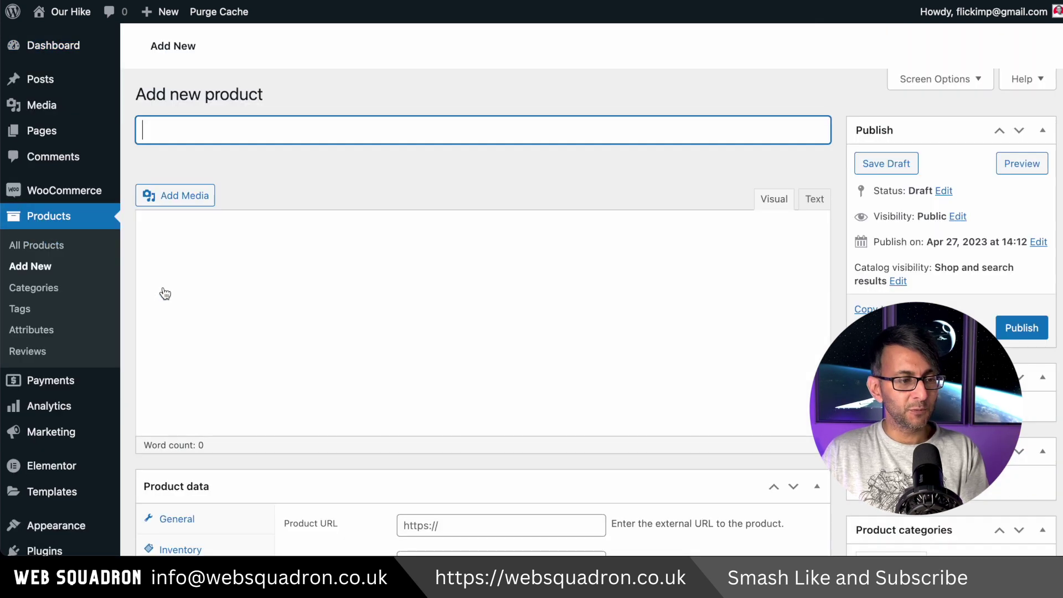
text(Rugged B)
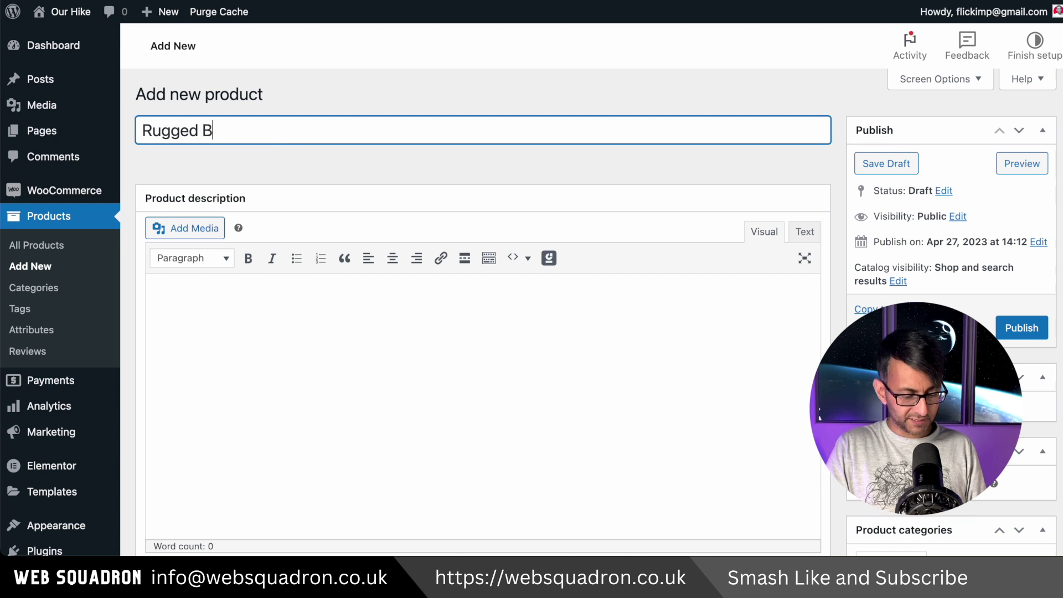
text(ackpack)
click(329, 294)
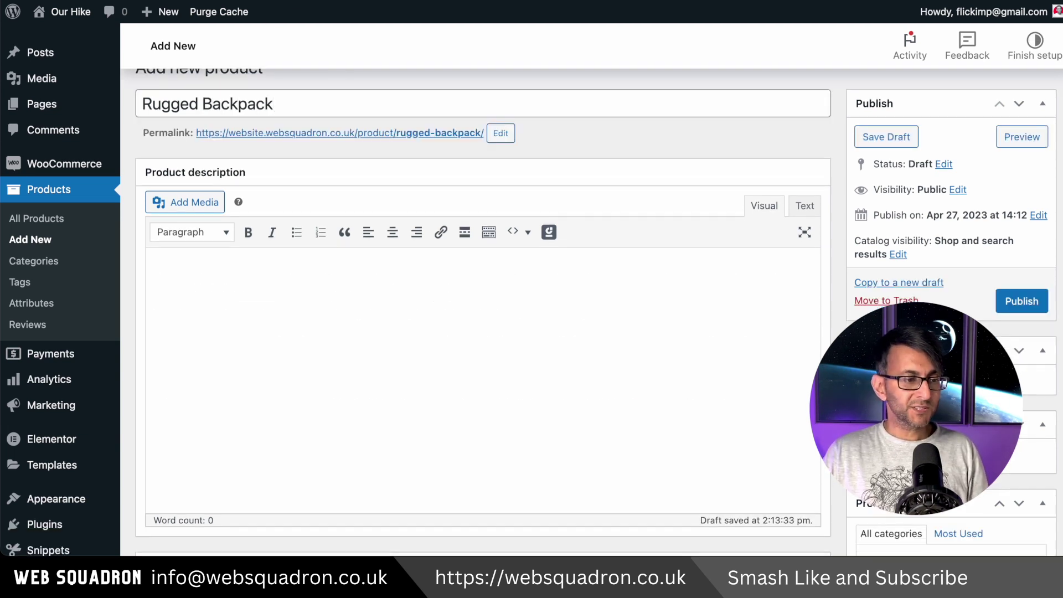
text(Lorem ipsum dolor sit amet, consectetur adipiscing elit, sed do eiusmod tempor incididunt ut labore et dolore magna aliqua. Vitae congue mauris rhoncus aenean vel elit scelerisque mauris. Sit amet nulla facilisi morbi tempus iaculis urna. Cursus euismod quis viverra nibh. Auctor augue mauris augue neque gravida in fermentum. At erat pellentesque adipiscing commodo. Aliquam ultrices sagittis orci a scelerisque purus semper eget. Lobortis scelerisque fermentum dui faucibus in ornare. Sed viverra tellus in hac habitasse platea dictumst. Massa massa ultricies mi quis hendrerit dolor magna eget.)
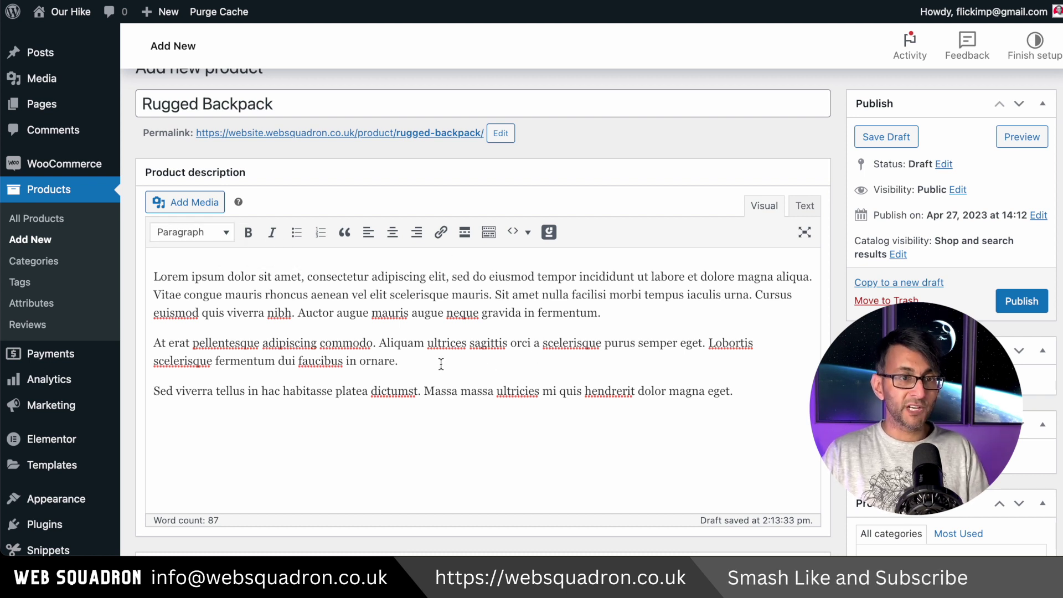
click(421, 361)
key(Return)
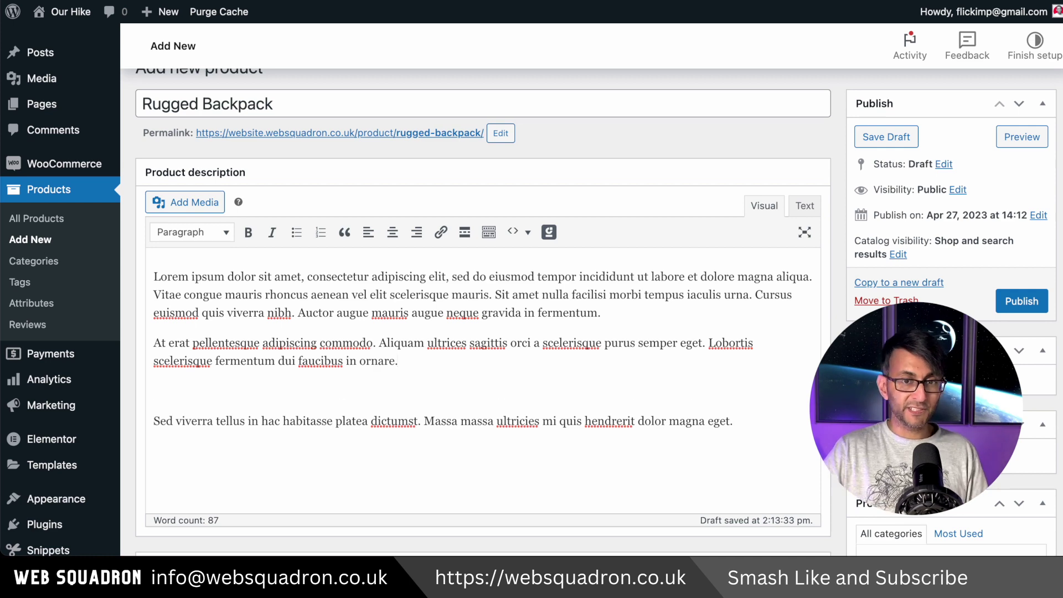
key(BackSpace)
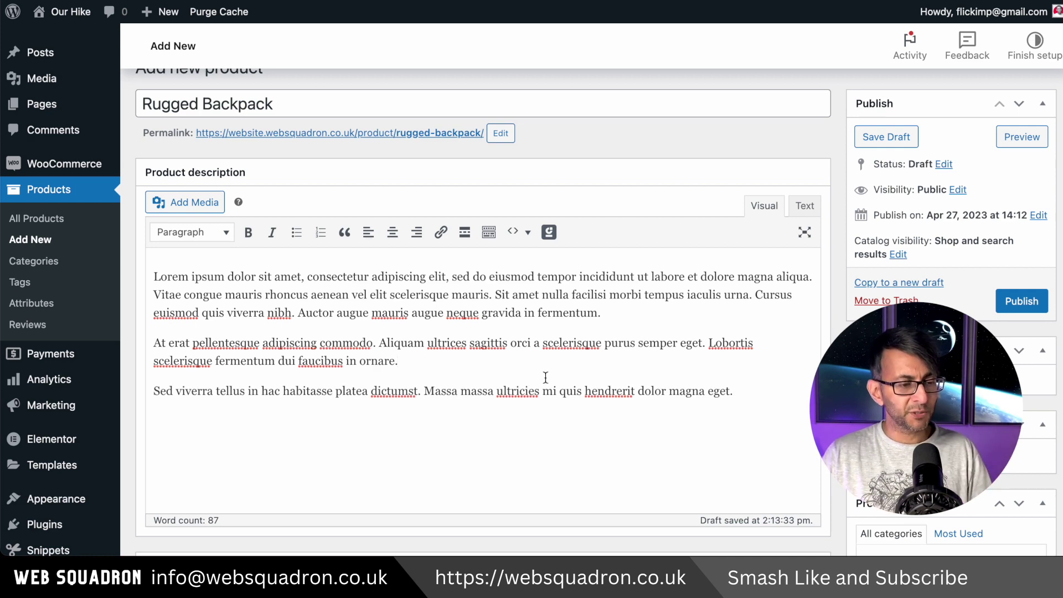
scroll(545, 376, down, 5)
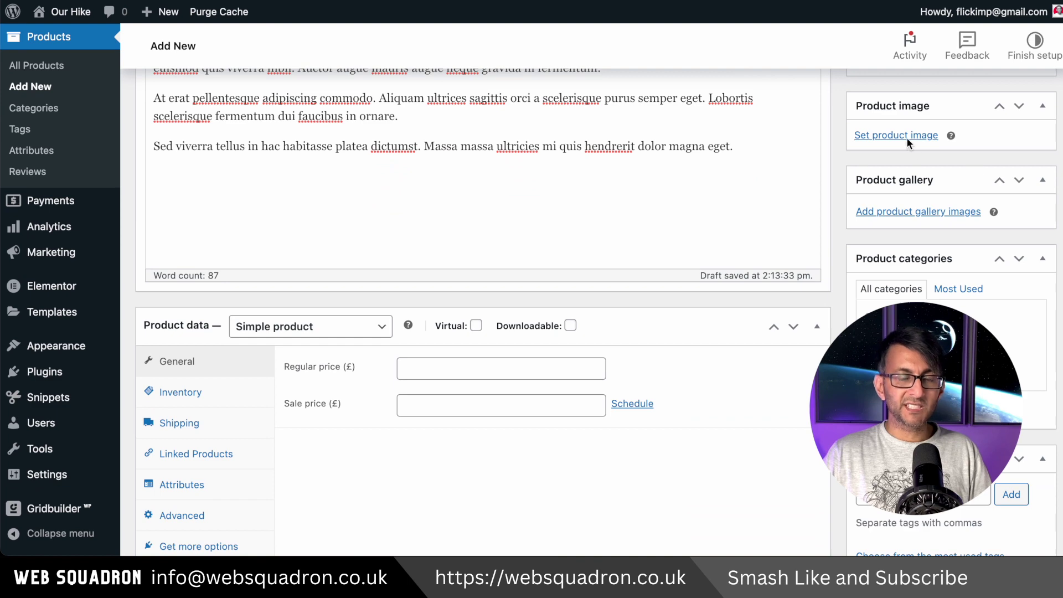
Set the orange backpack photo as the product image.
click(906, 135)
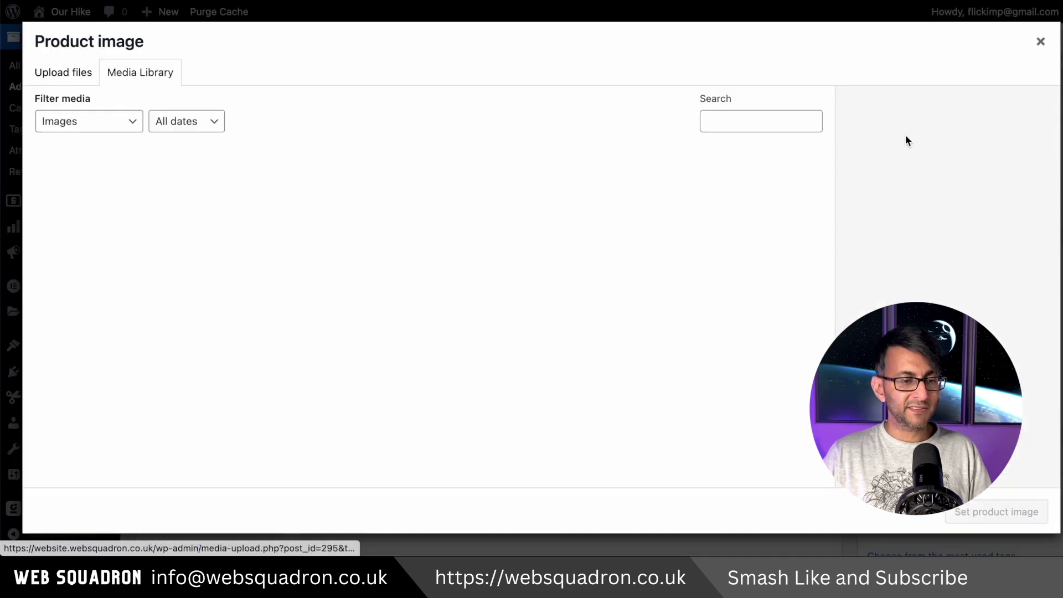
click(535, 204)
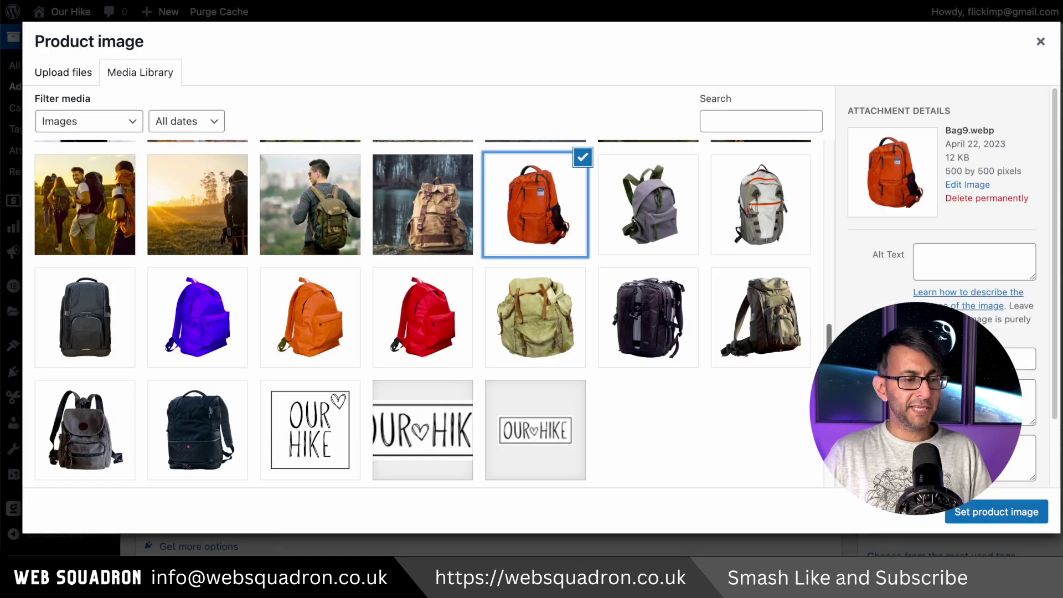
click(978, 515)
scroll(970, 470, down, 2)
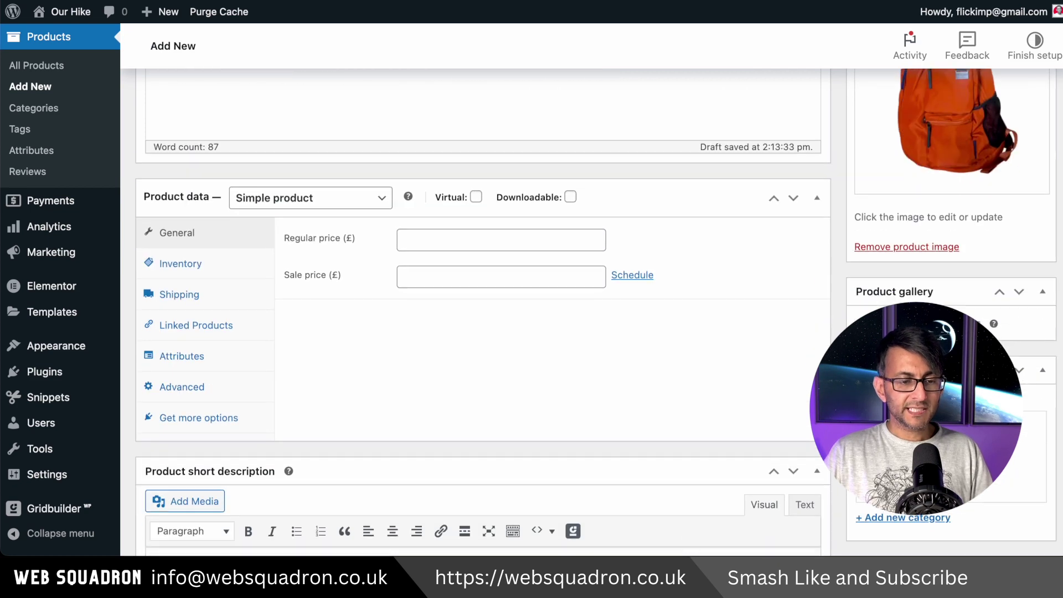
scroll(595, 313, down, 1)
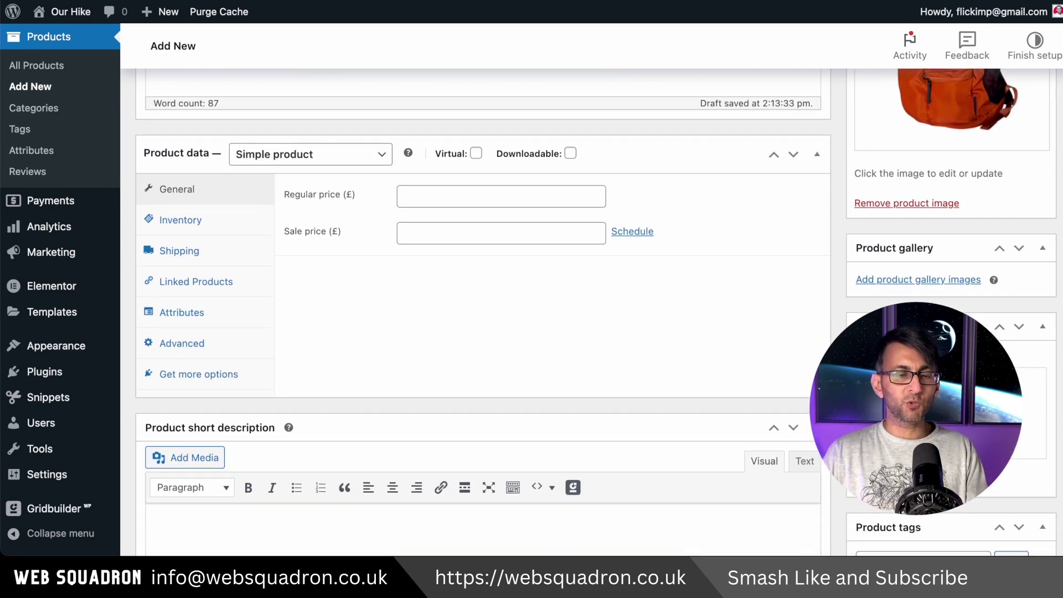
scroll(532, 312, up, 1)
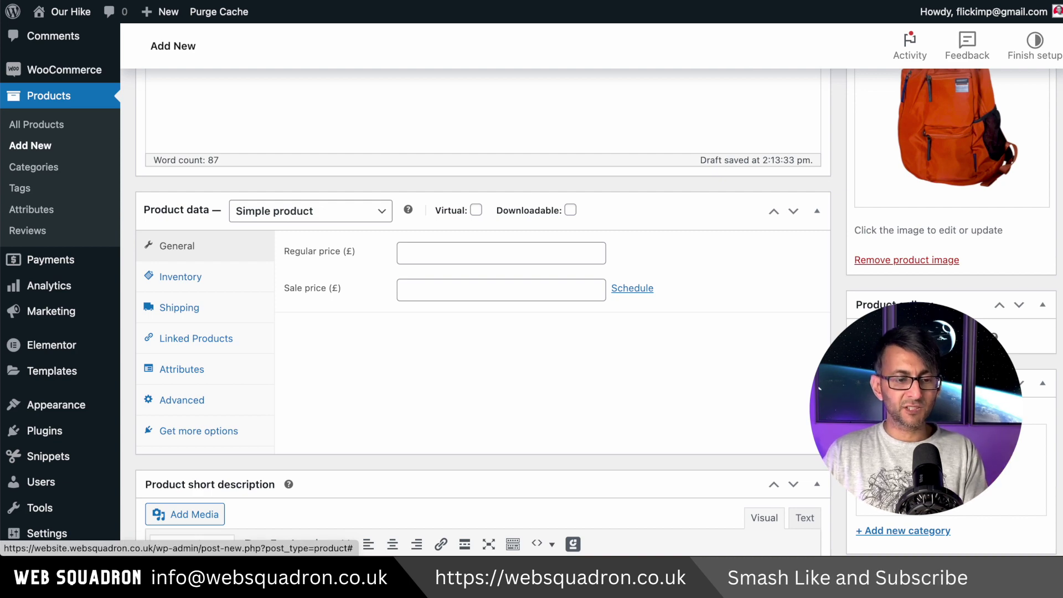
Add six hiking photos, from the road hiker through the lakeside bag, to the product gallery.
click(896, 336)
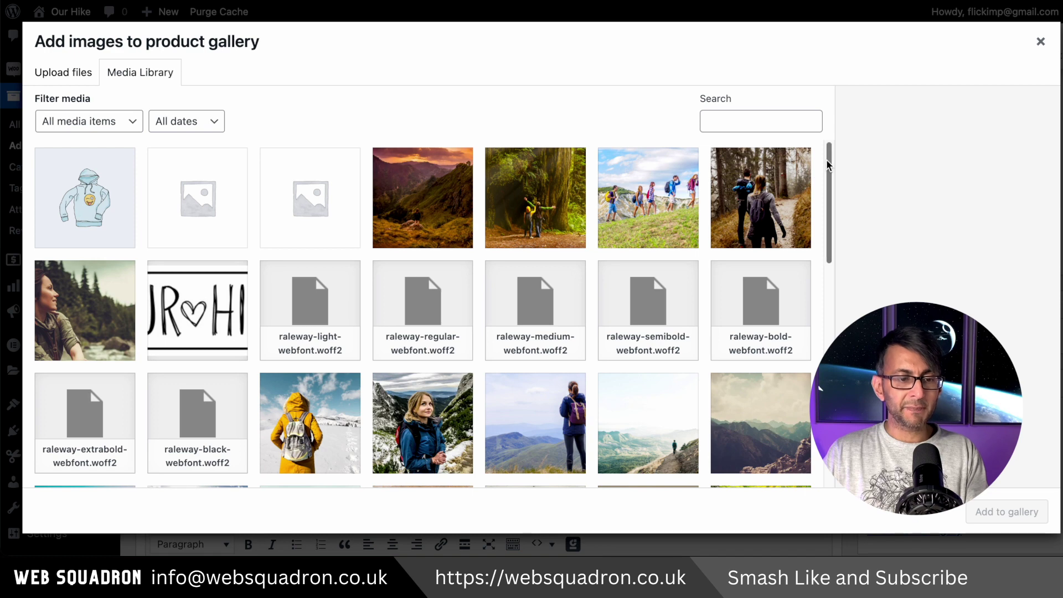
drag(826, 158, 825, 306)
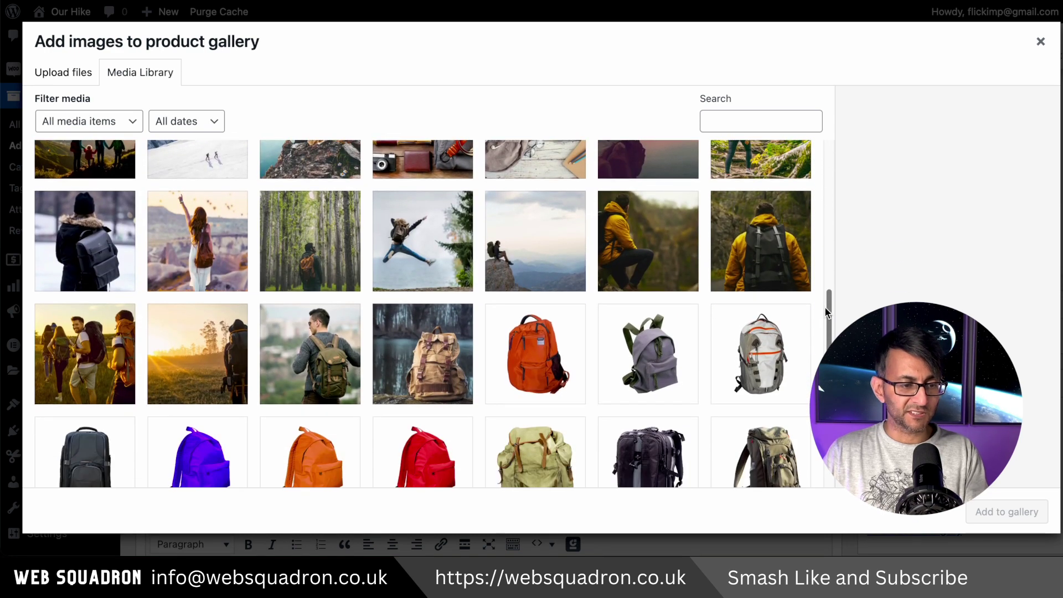
click(742, 241)
click(673, 258)
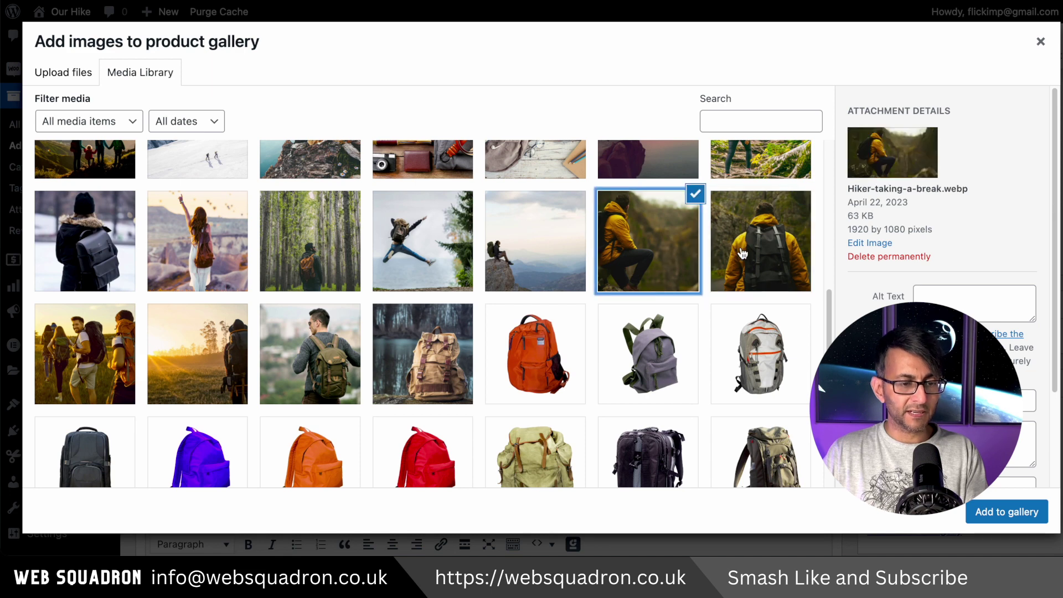
click(676, 259)
click(679, 260)
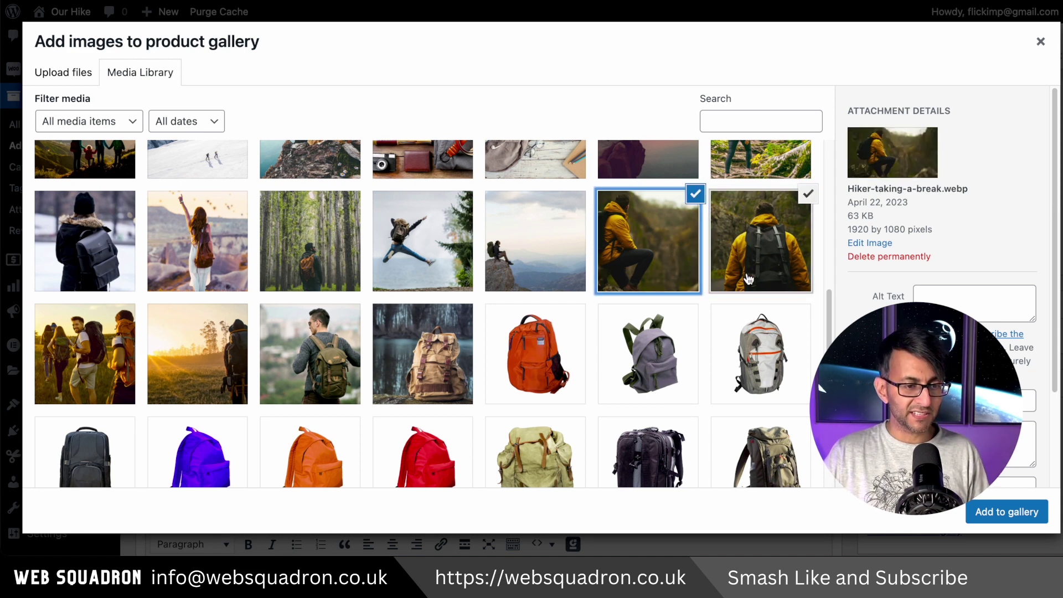
shift+click(416, 363)
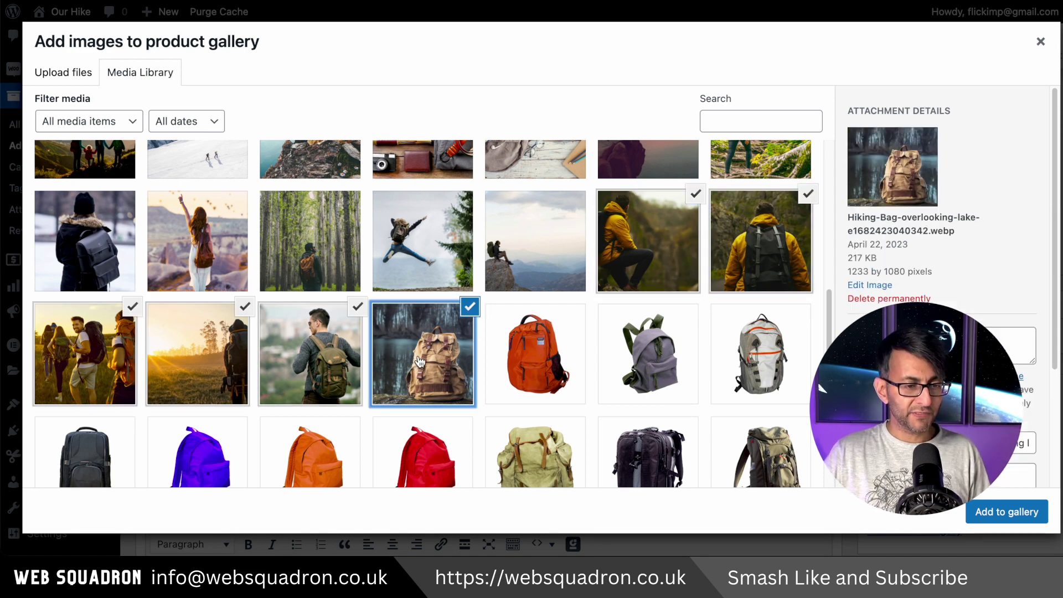
click(1021, 511)
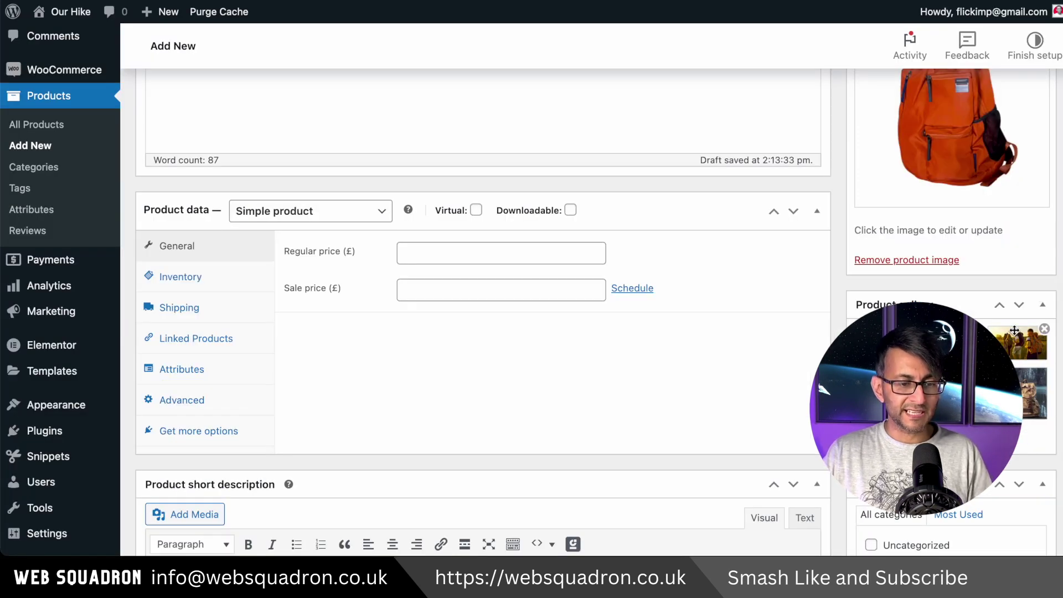
Tick Backpack in the Product categories box, keeping the product as an unpublished draft.
scroll(945, 168, down, 4)
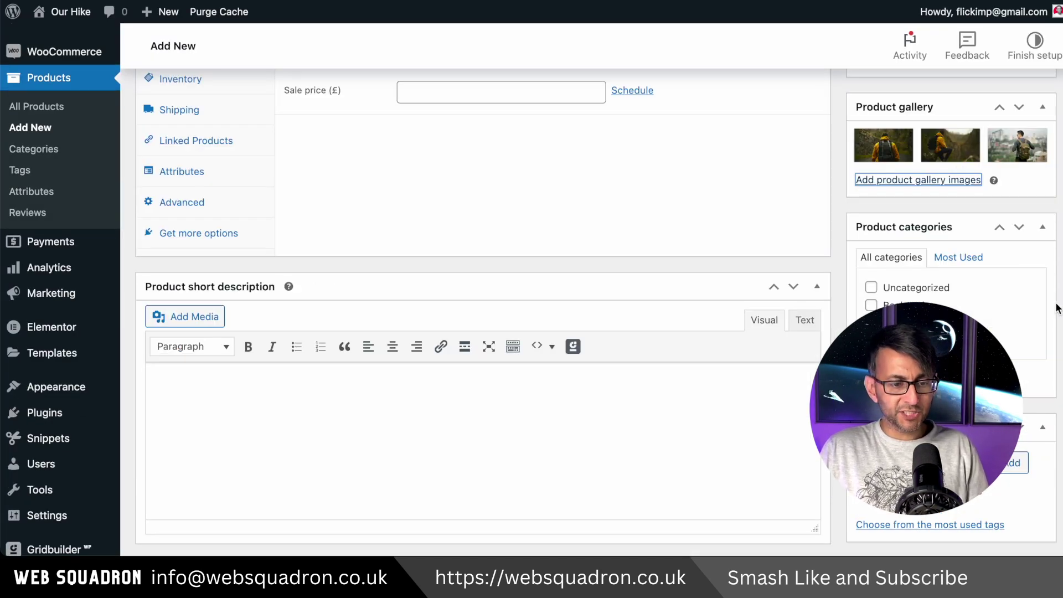
scroll(945, 167, down, 1)
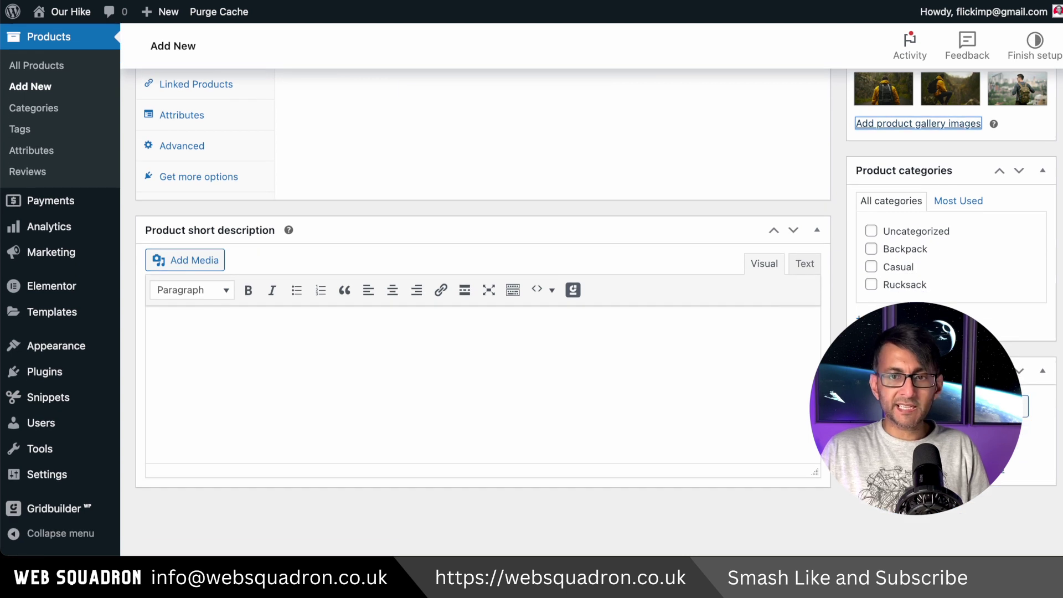
click(871, 250)
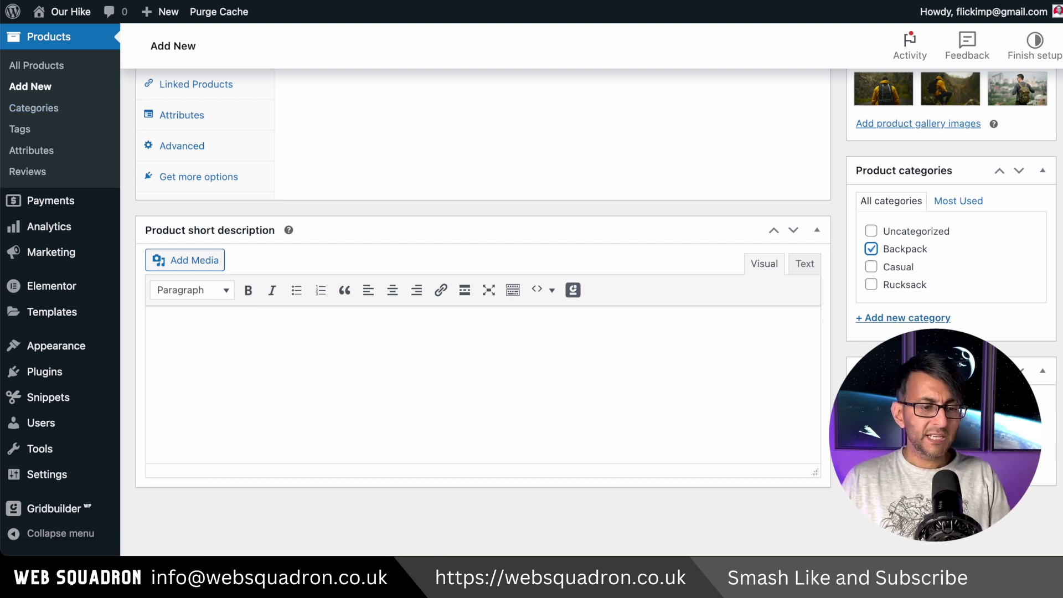
scroll(481, 310, up, 5)
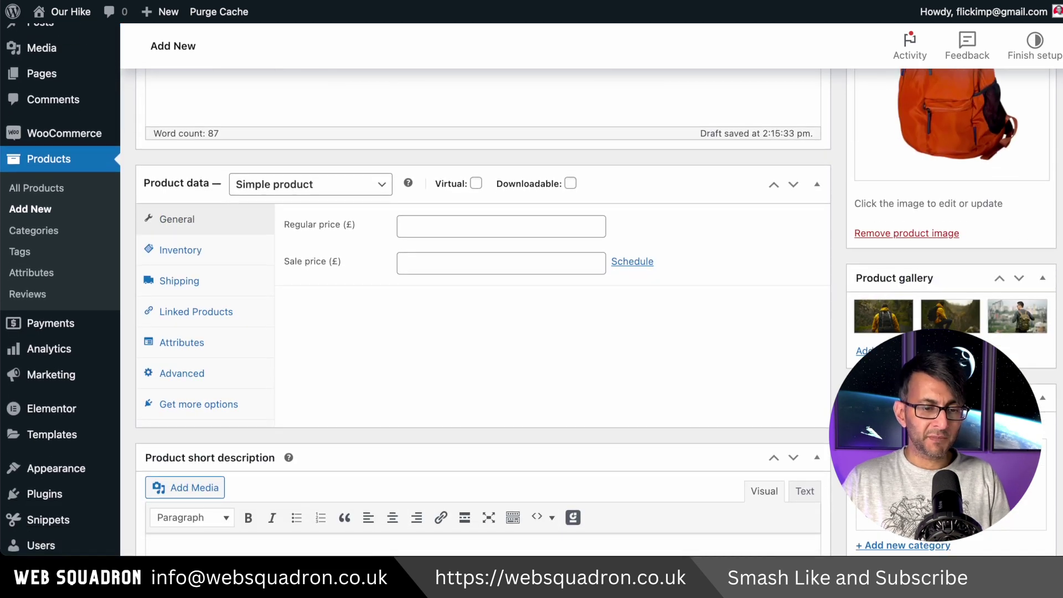
scroll(481, 310, down, 2)
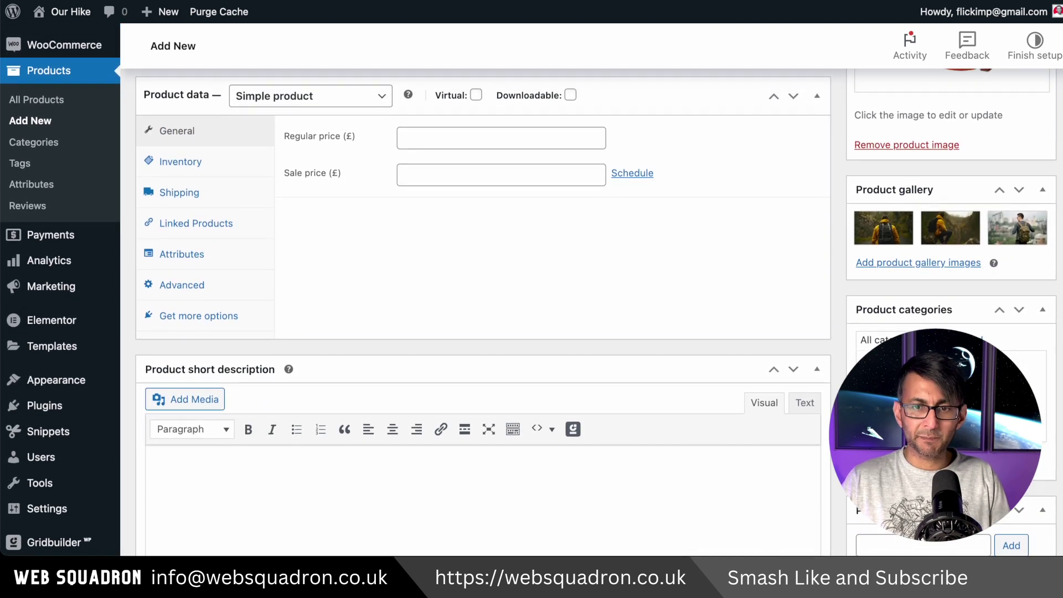
scroll(481, 310, up, 2)
scroll(481, 310, down, 1)
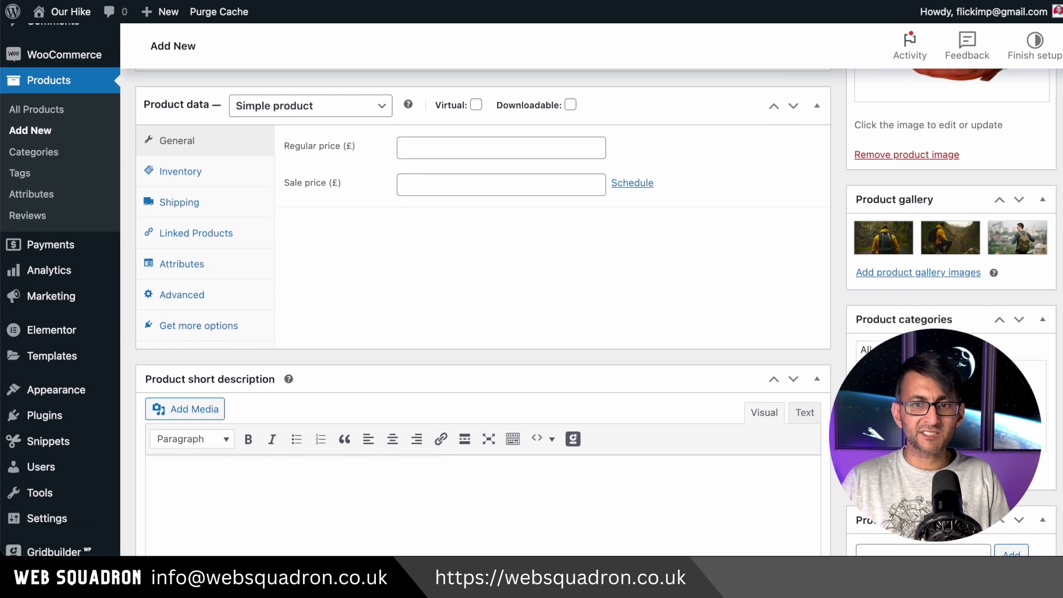
scroll(481, 310, down, 3)
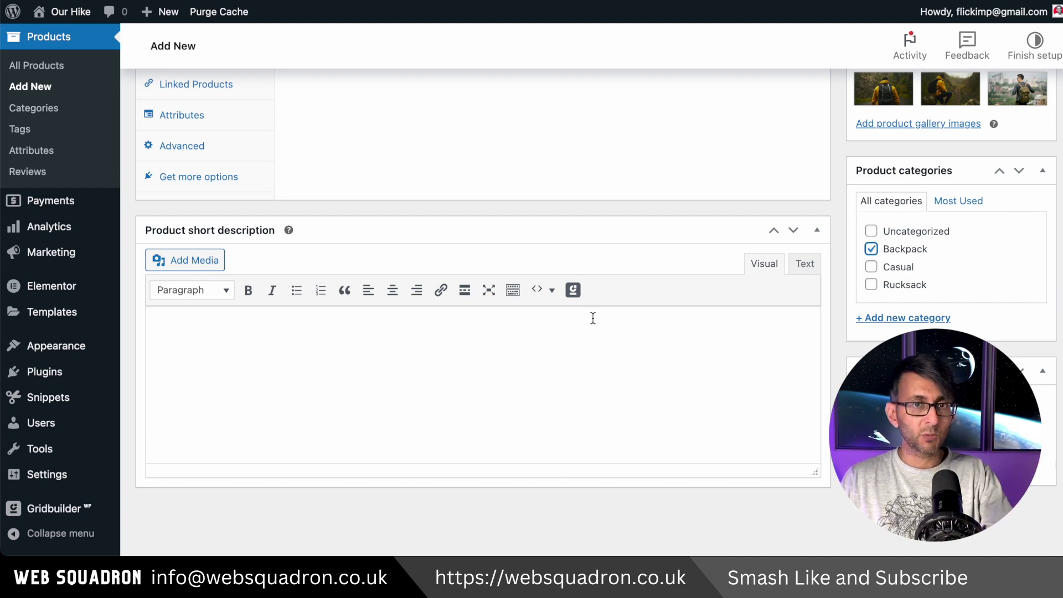
scroll(592, 318, up, 15)
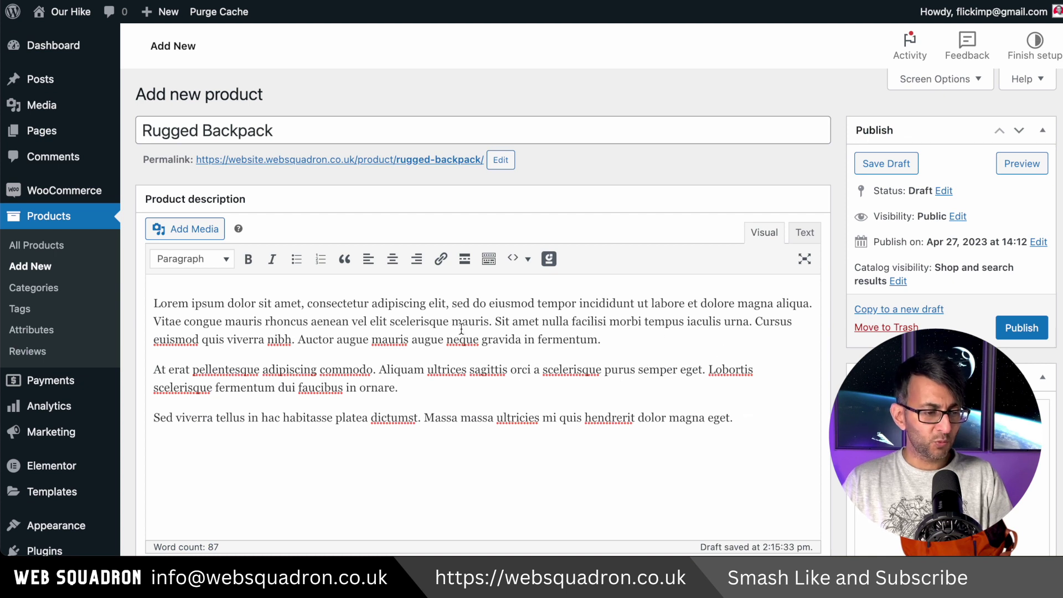
Copy the description's first two Lorem ipsum sentences and paste them as the short description.
drag(491, 321, 127, 300)
key(ctrl+c)
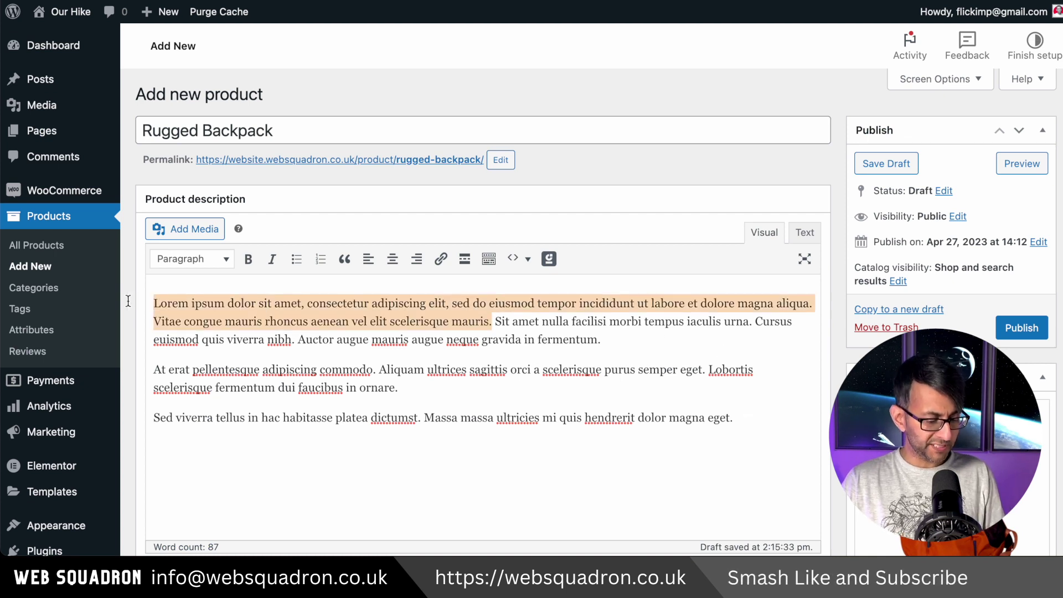
scroll(509, 376, down, 10)
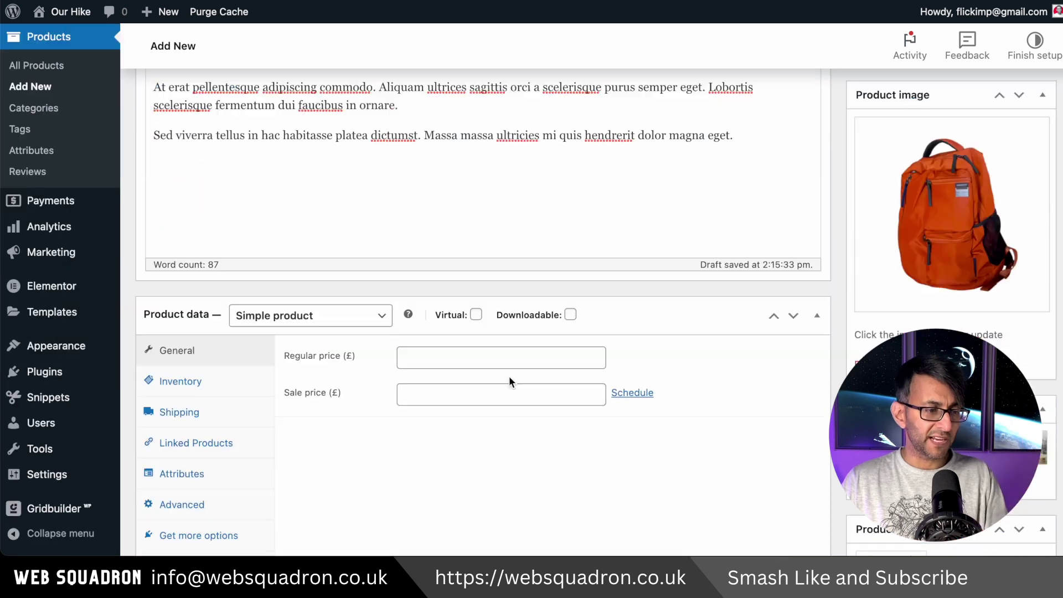
scroll(418, 467, down, 2)
click(405, 407)
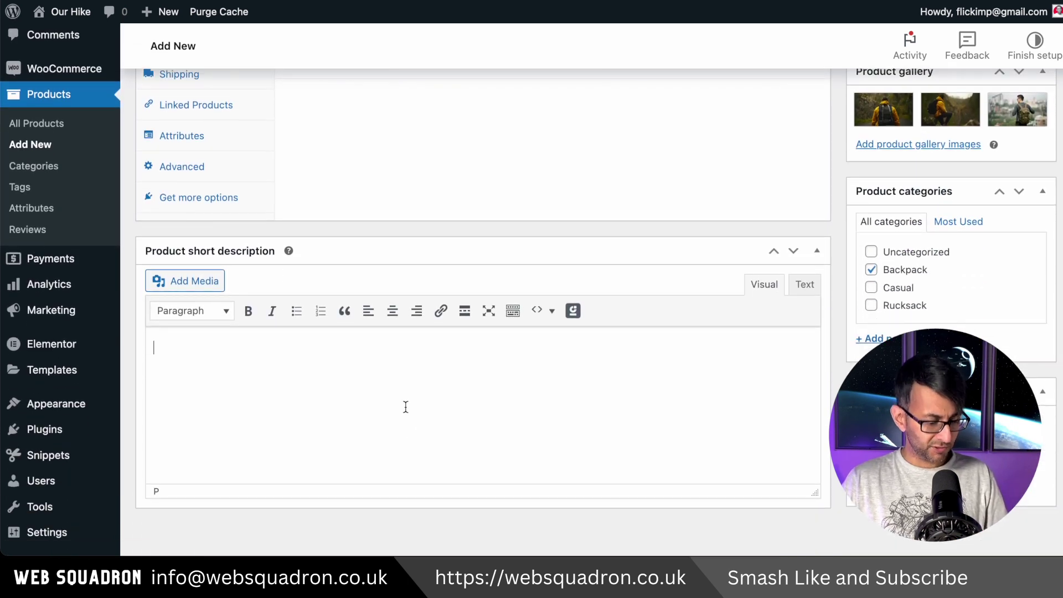
key(ctrl+v)
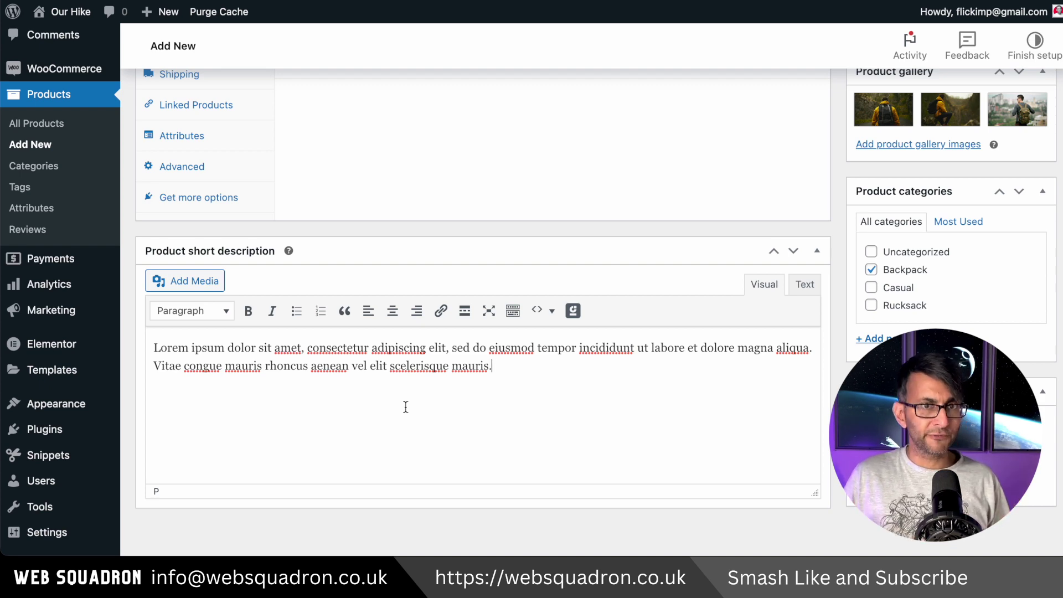
scroll(581, 296, up, 4)
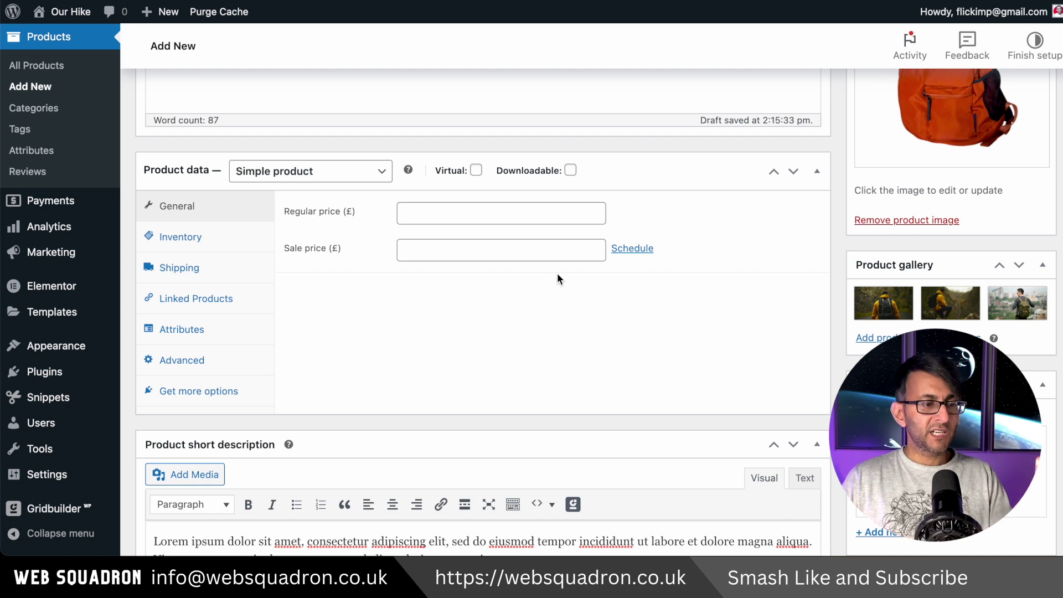
click(337, 176)
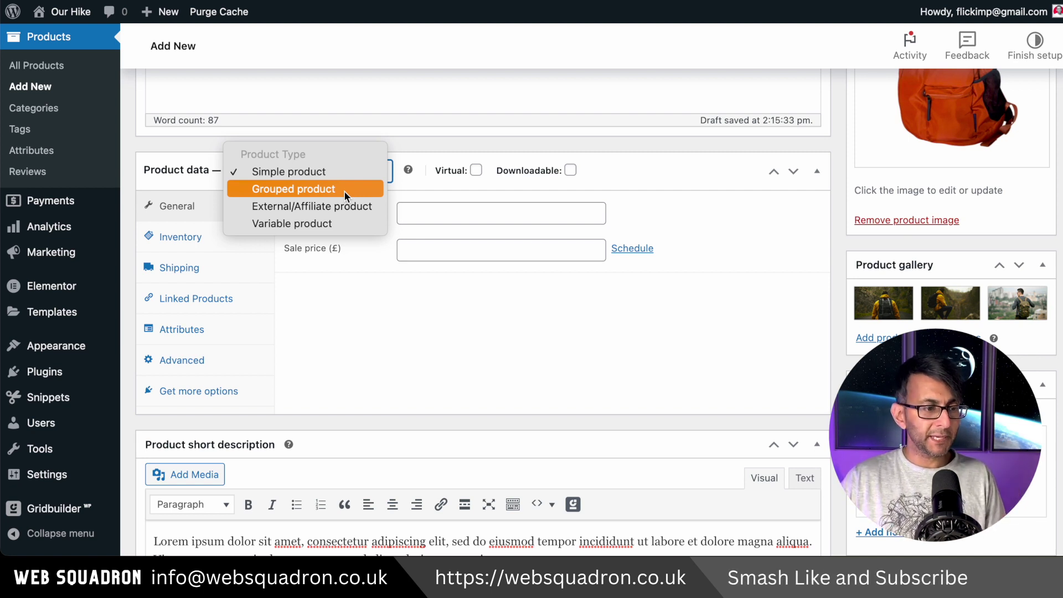
click(343, 190)
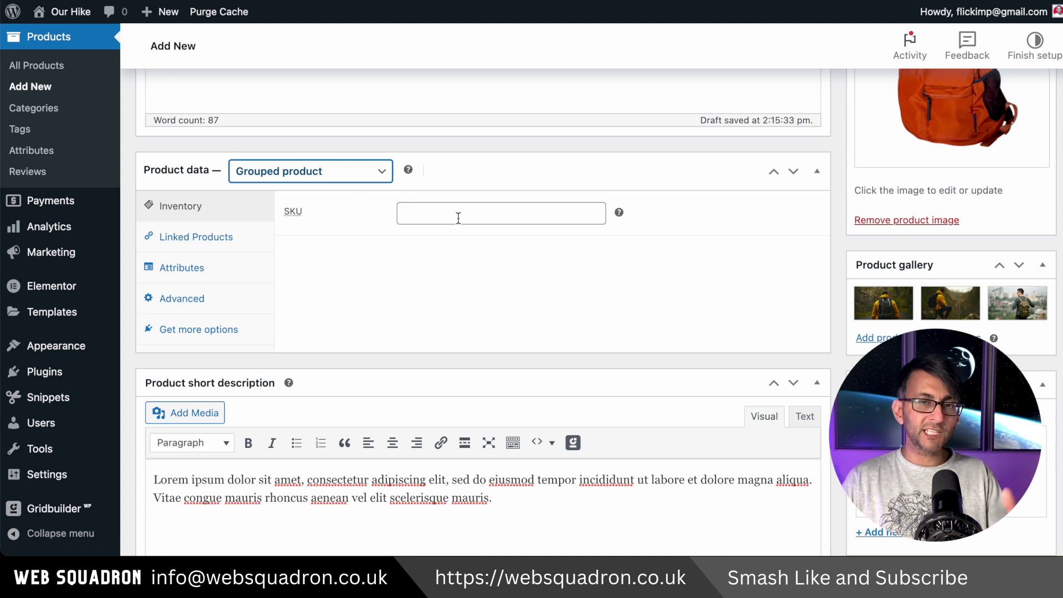
click(328, 180)
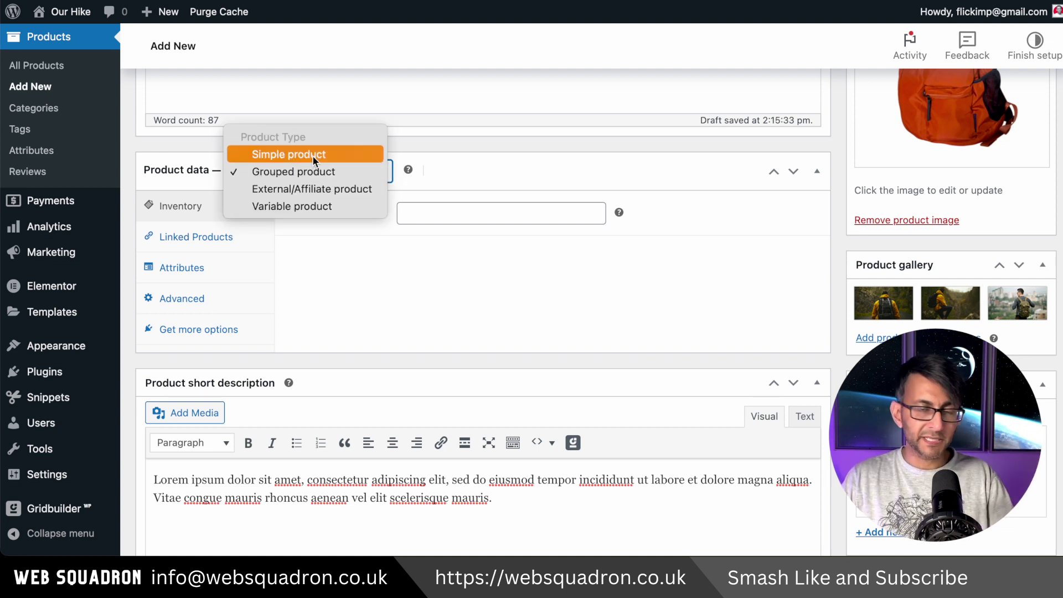
click(312, 155)
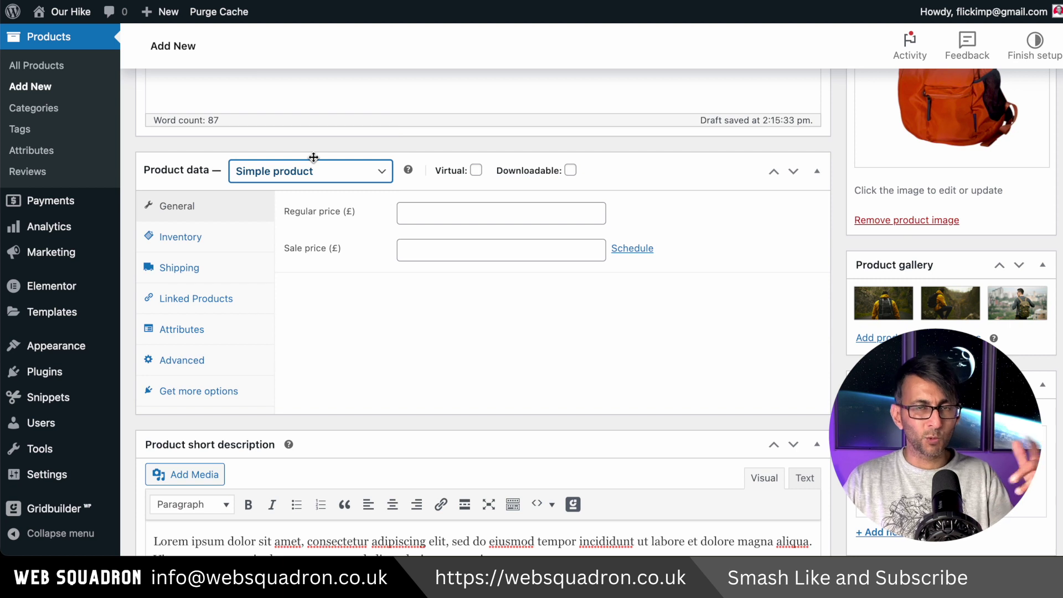
click(315, 171)
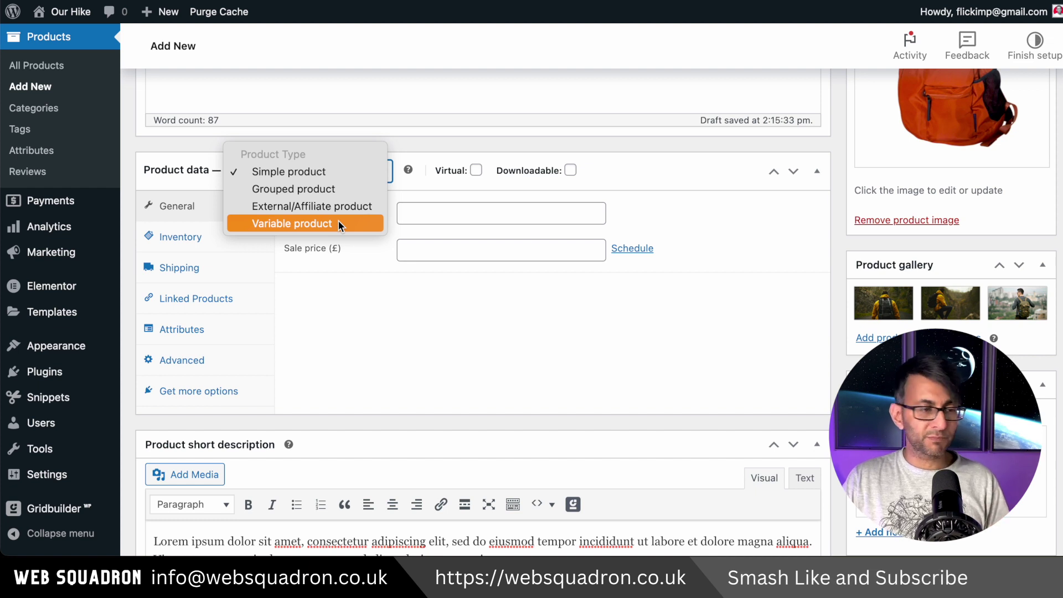
click(336, 171)
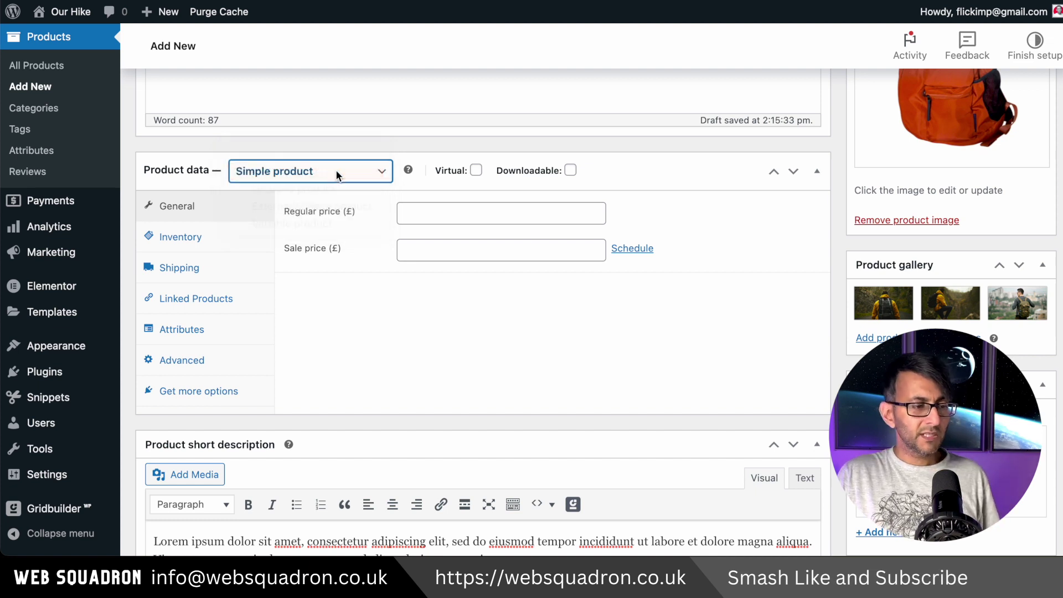
Set the regular price to 14.99 and the sale price to 9.99.
click(430, 217)
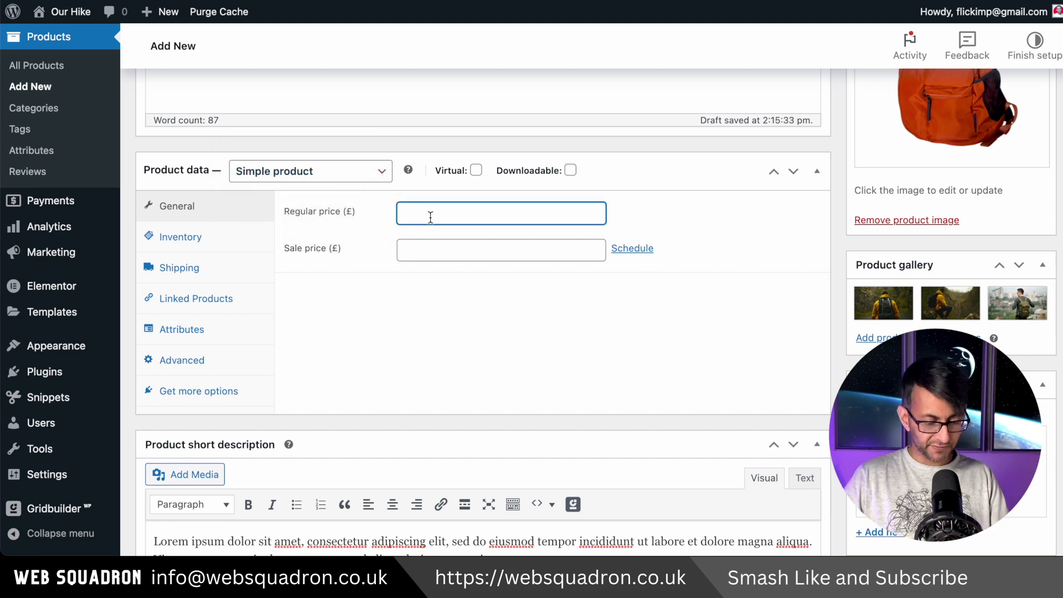
text(9)
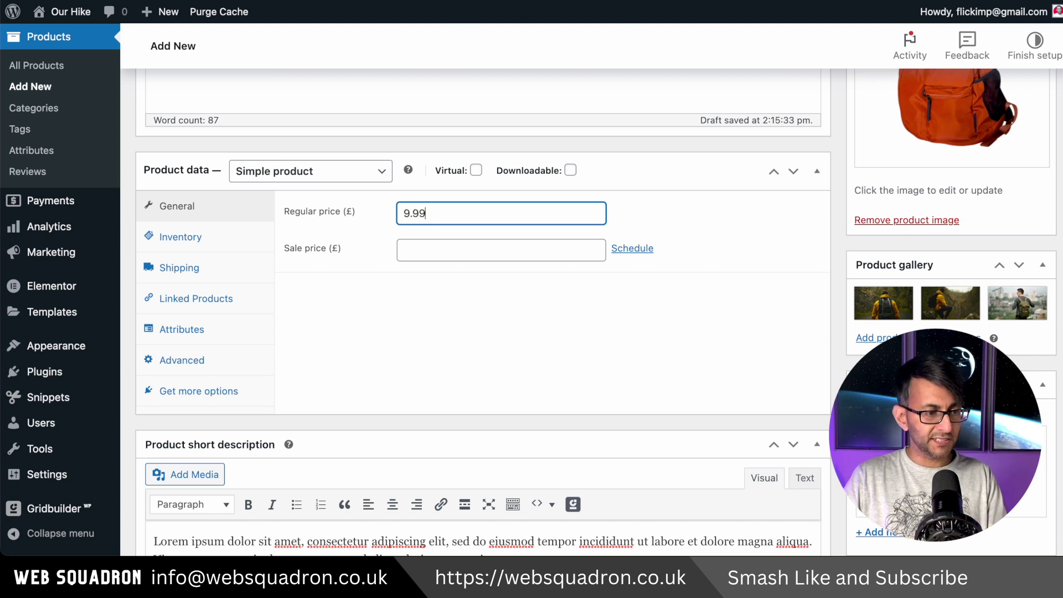
text(.99)
key(ctrl+a)
text(1)
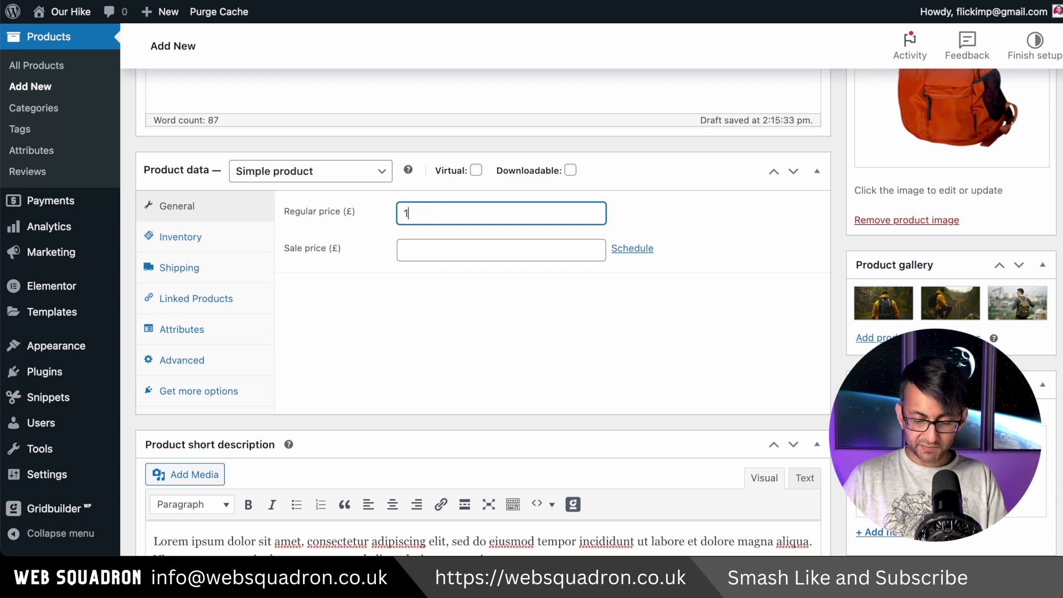
text(4.99)
click(419, 248)
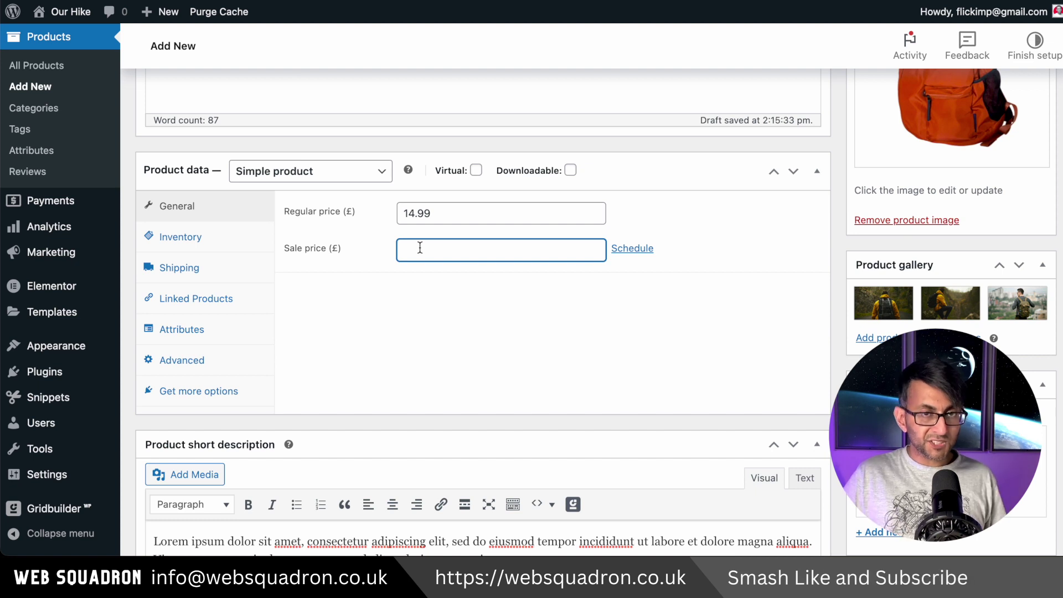
text(9.99)
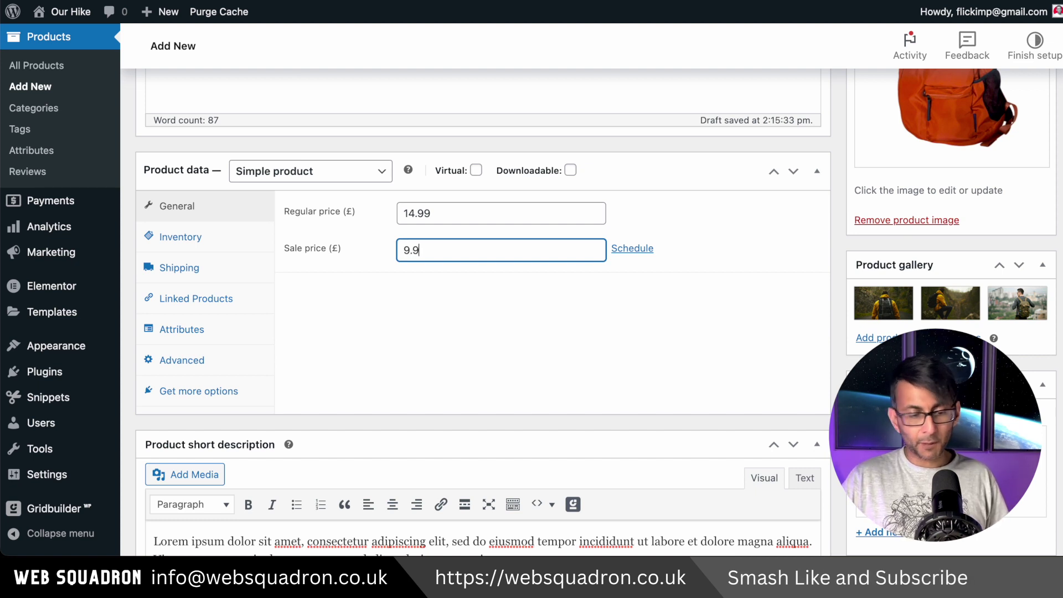
Schedule the sale to run from 27 April 2023 to 31 May 2023.
click(643, 252)
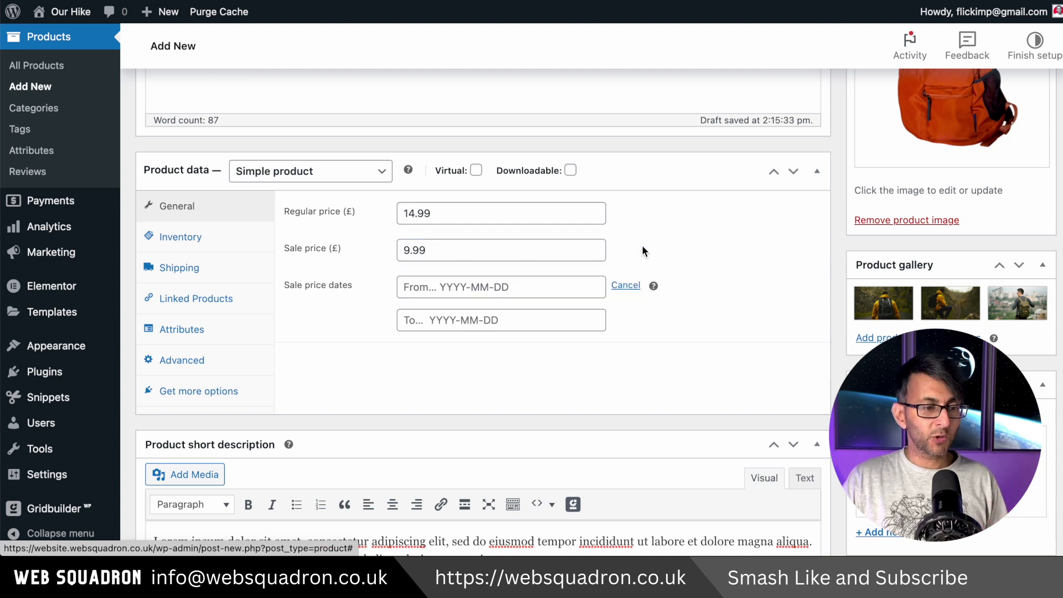
click(437, 283)
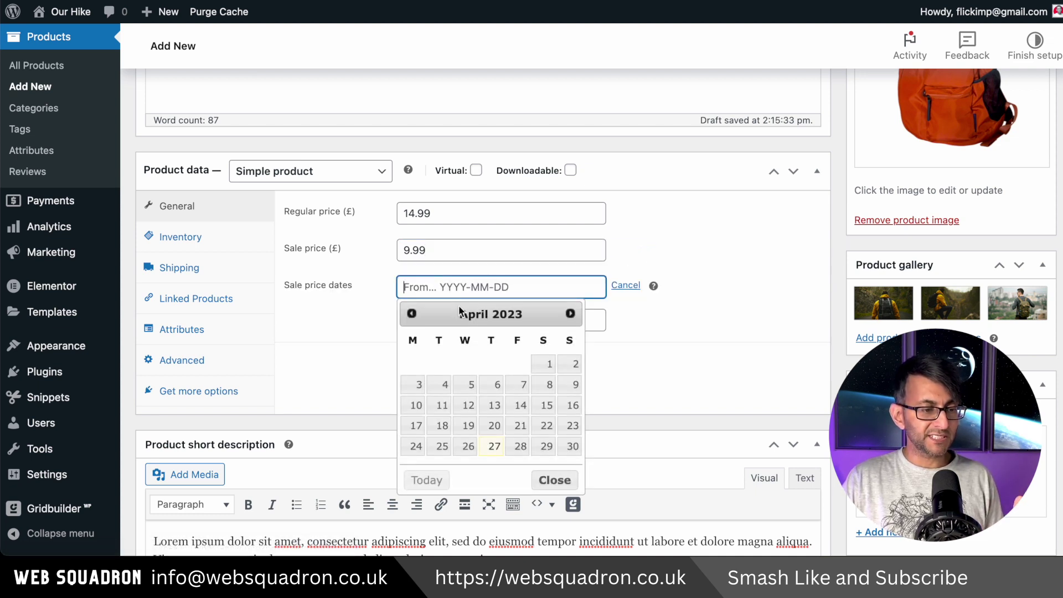
click(494, 446)
click(508, 319)
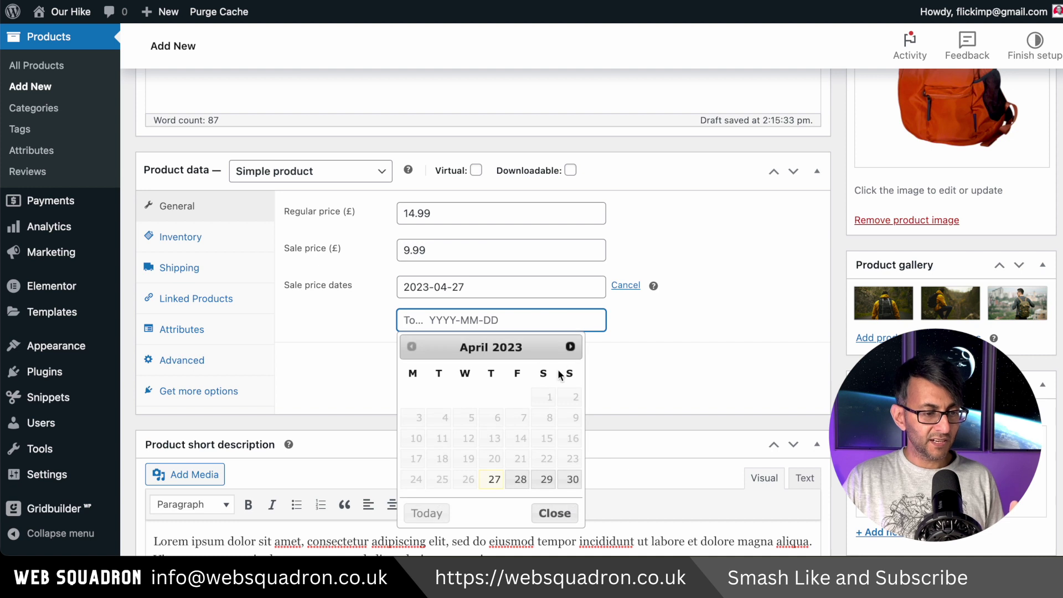
click(570, 347)
click(465, 481)
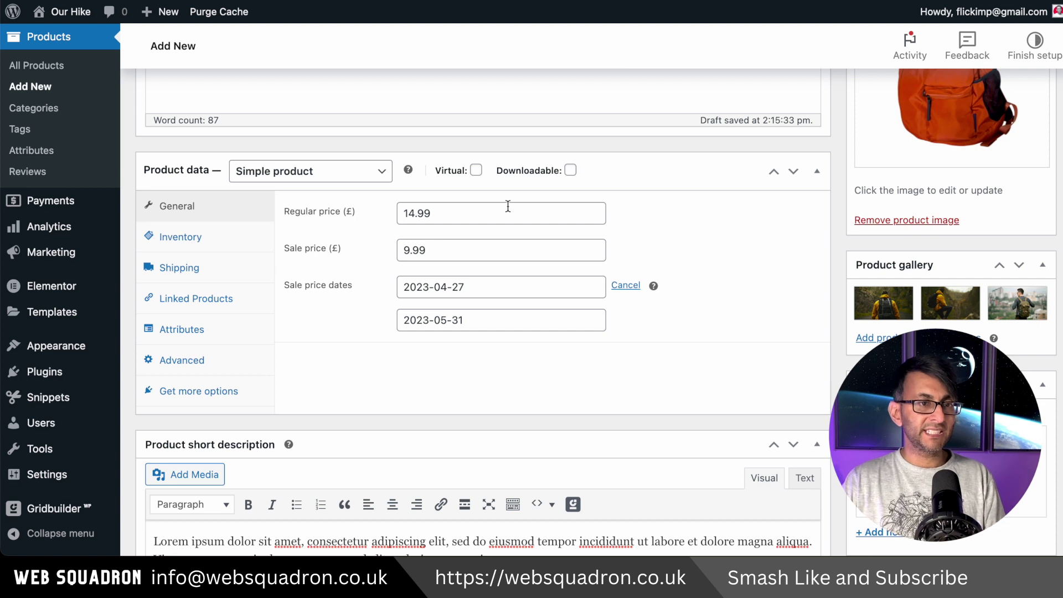
click(180, 237)
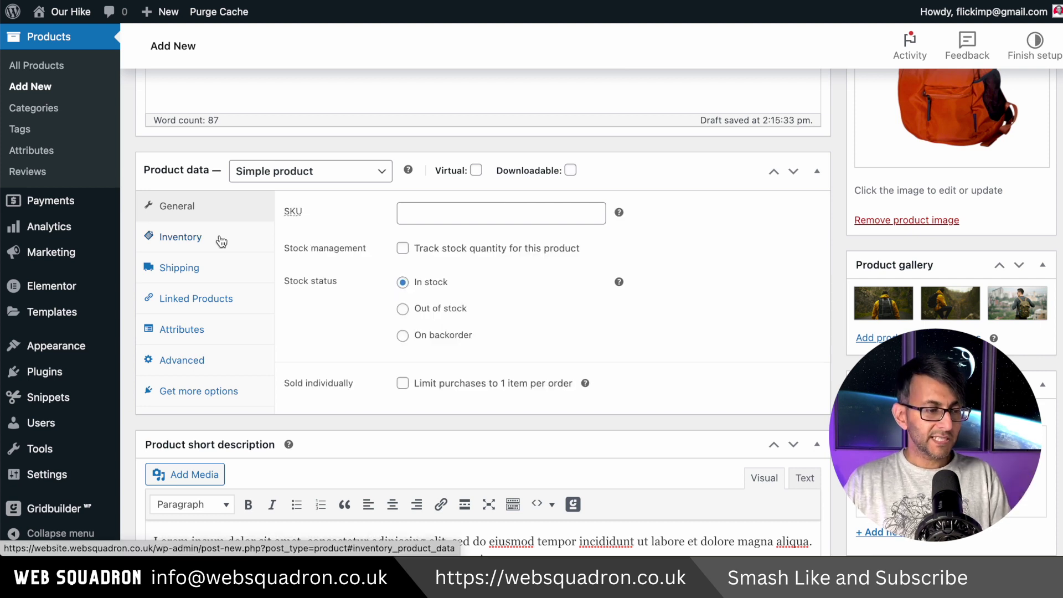
click(468, 211)
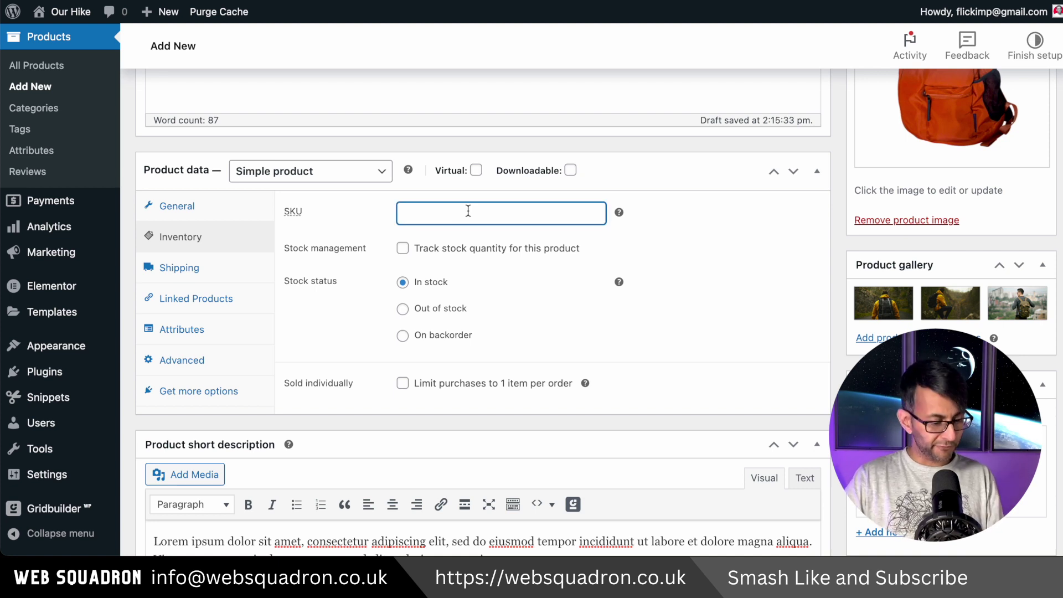
text(110101010101)
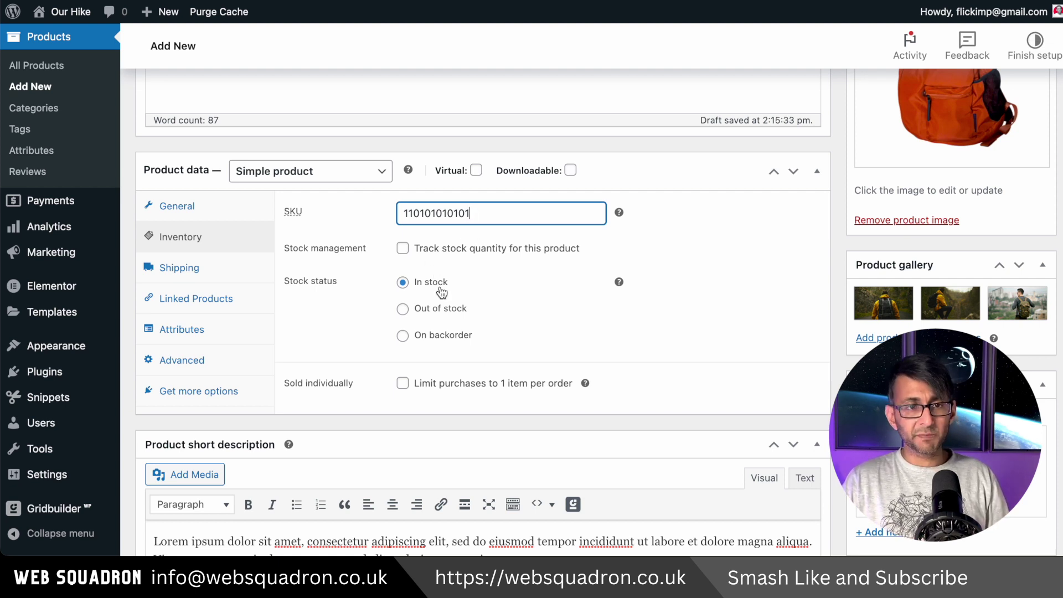
click(451, 335)
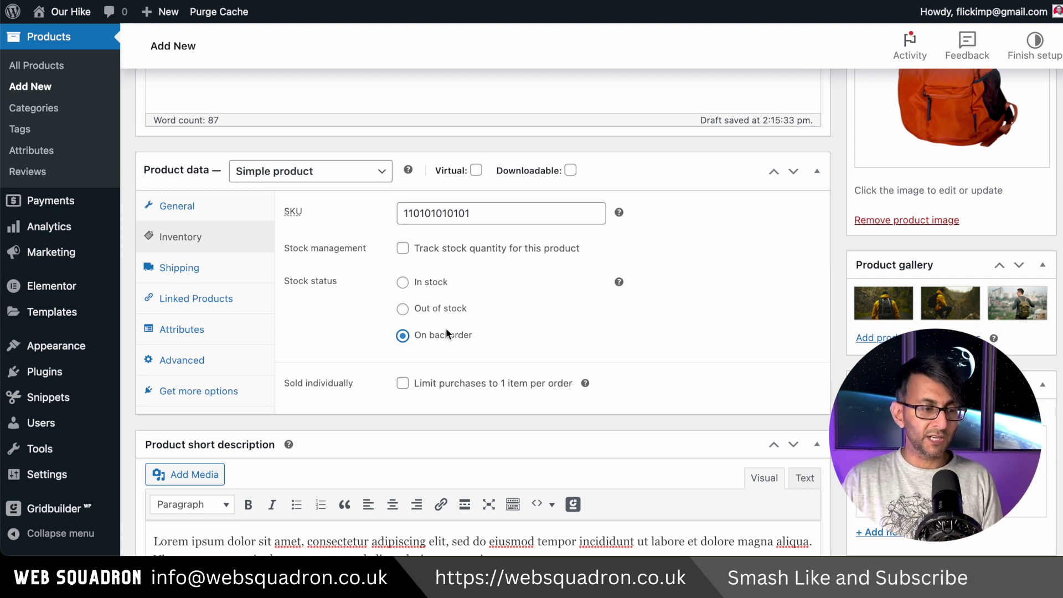
click(451, 315)
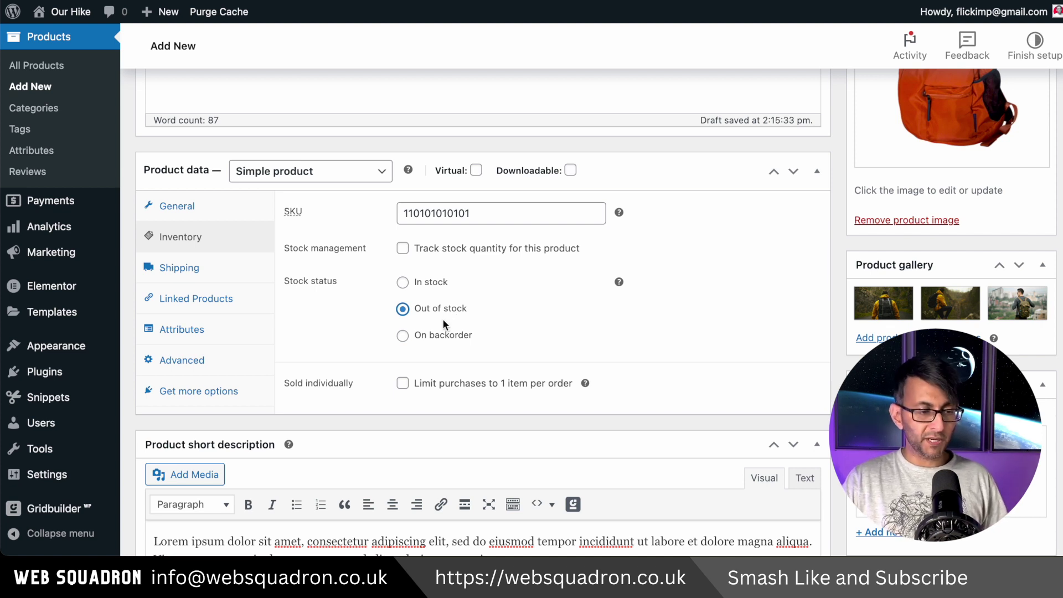
click(442, 334)
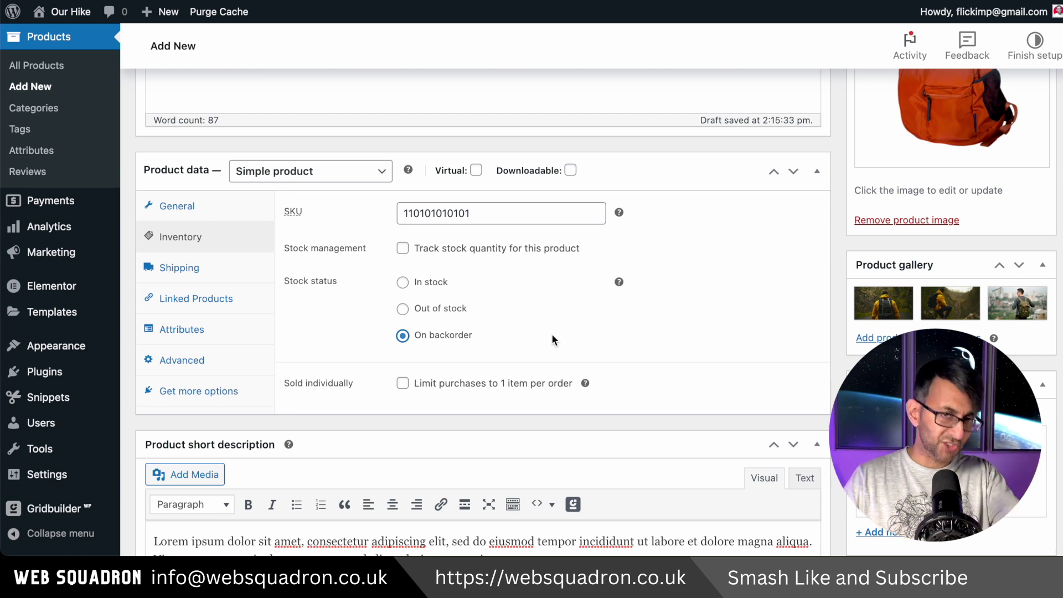
click(403, 281)
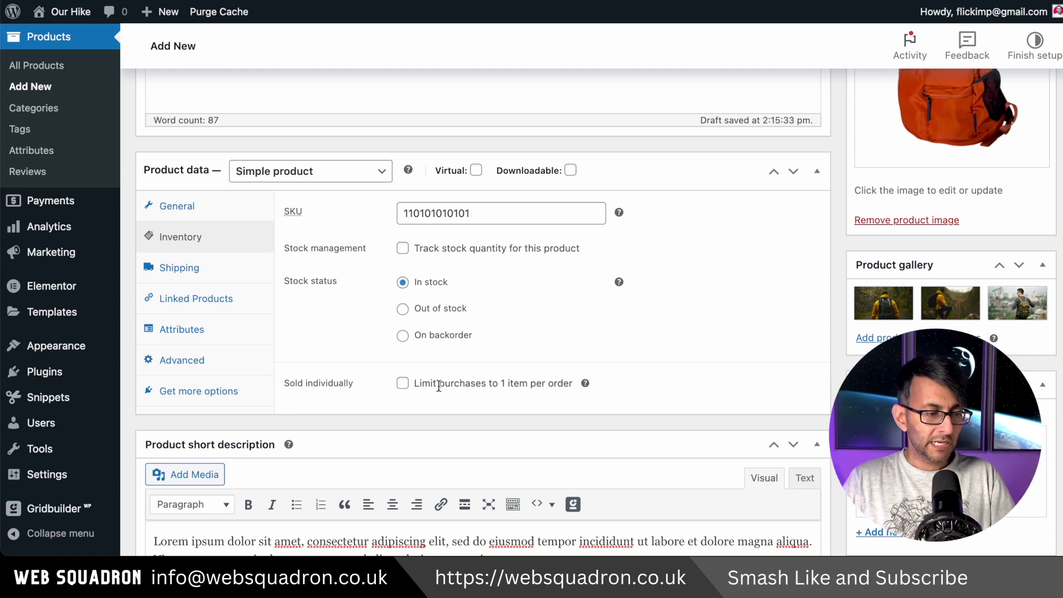
click(402, 384)
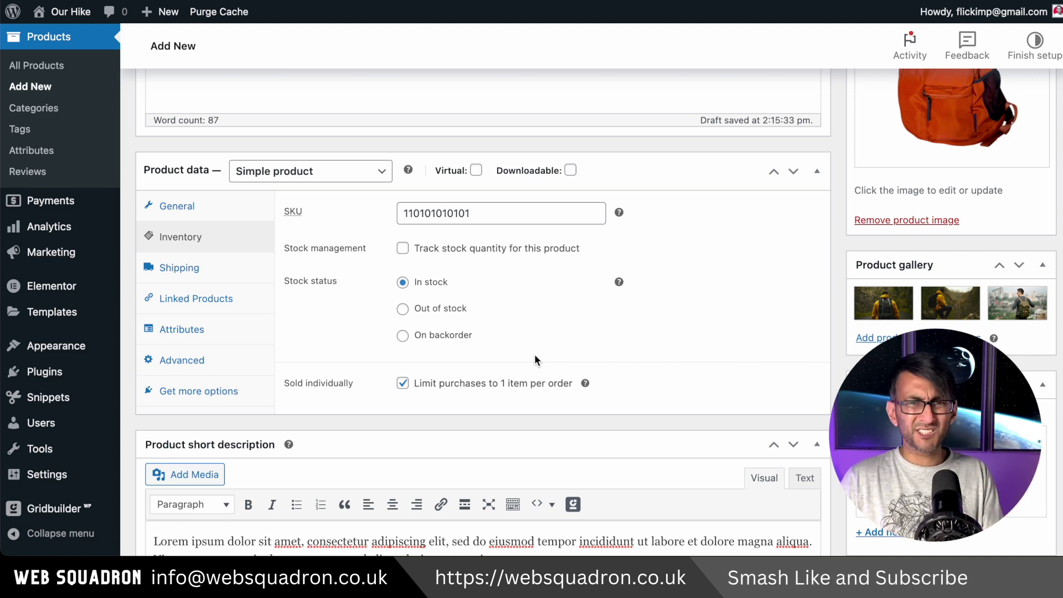
click(402, 383)
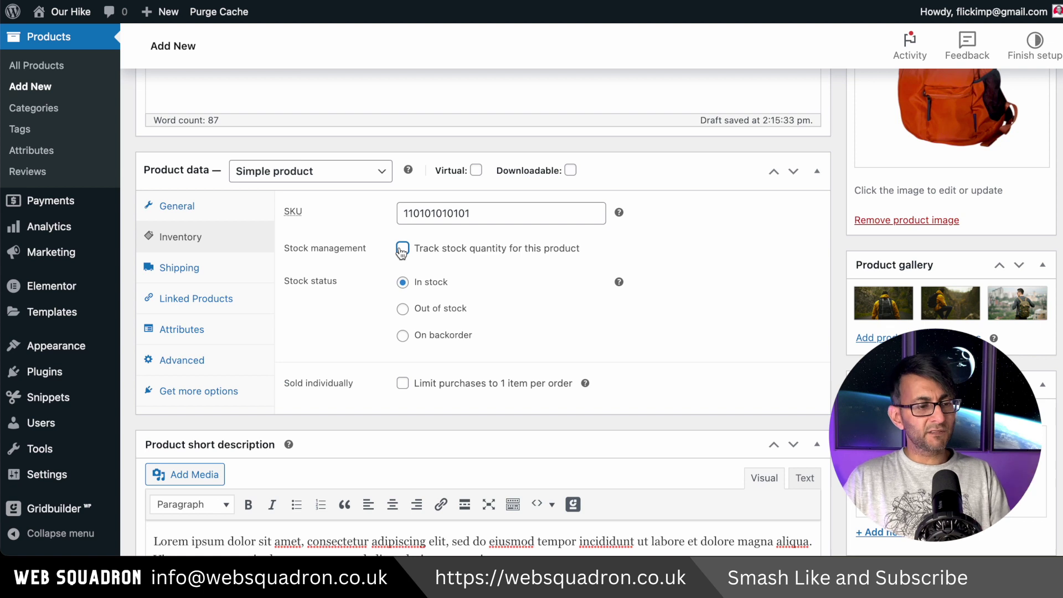
Enable stock tracking with a quantity of 50 and a low stock threshold of 10.
click(402, 249)
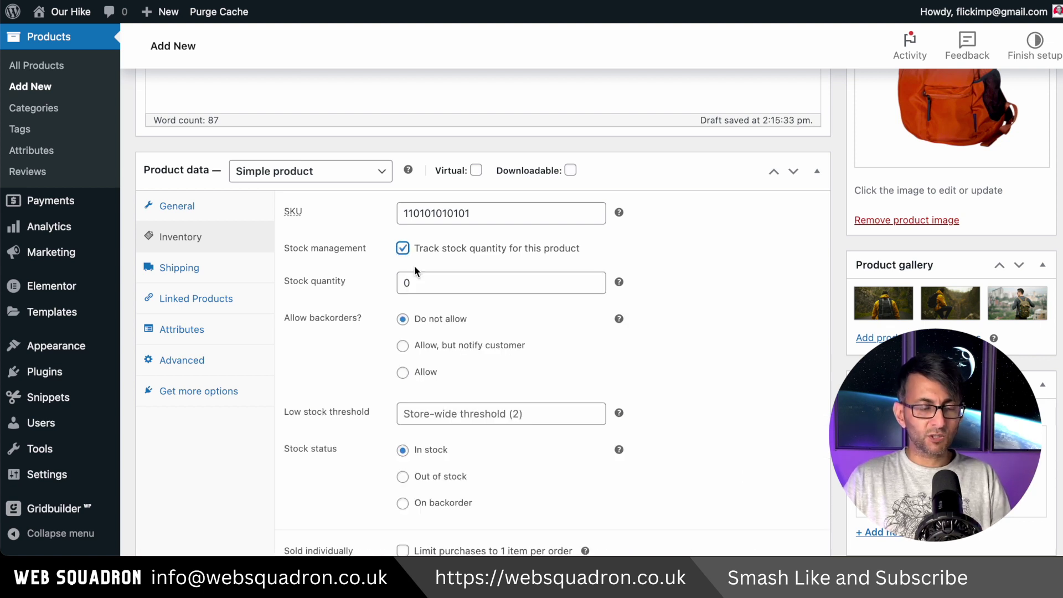
drag(434, 282, 385, 284)
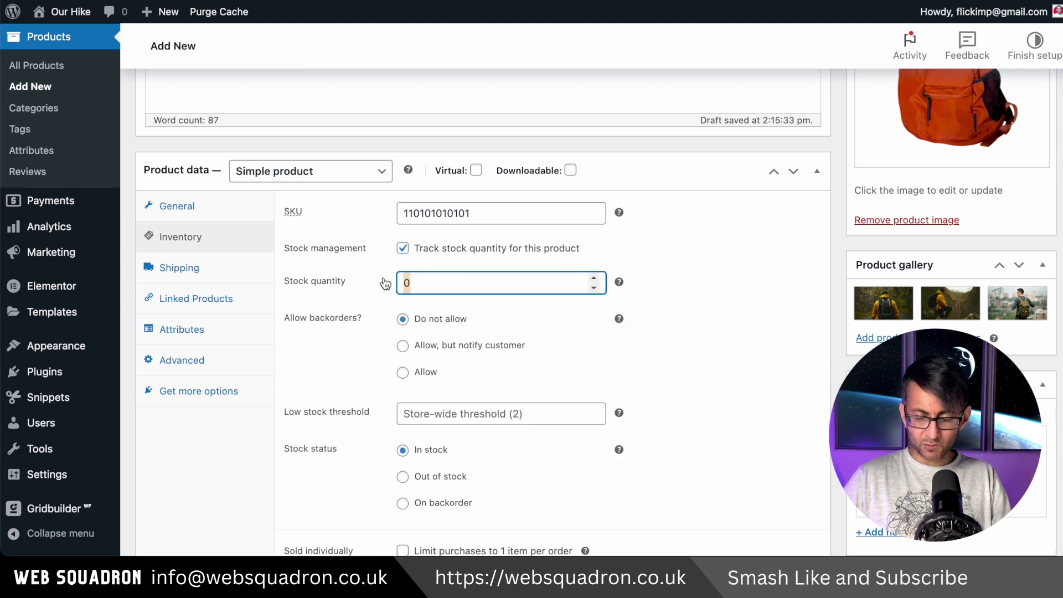
text(50)
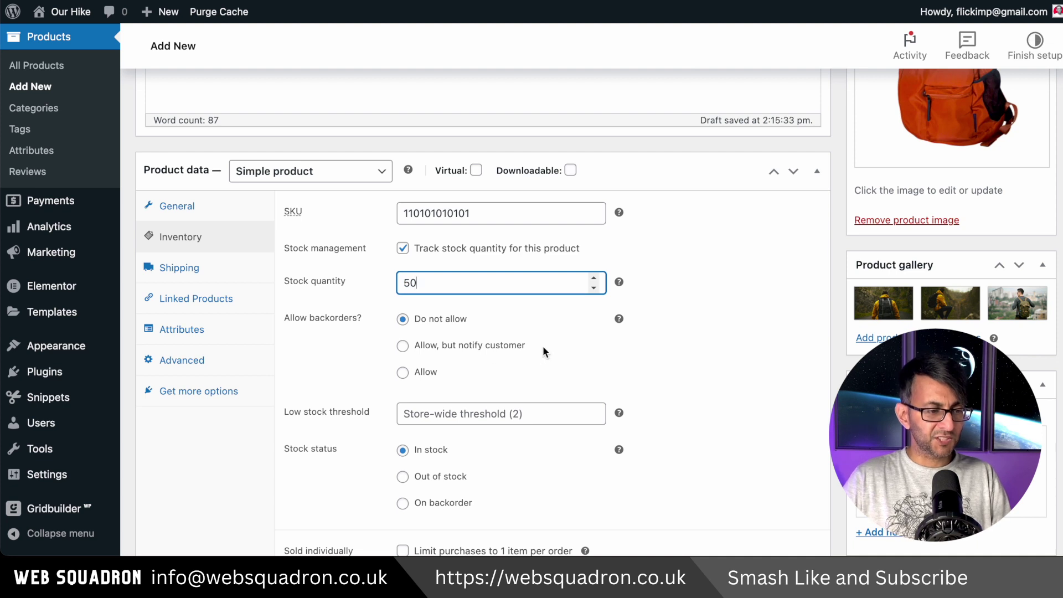
scroll(543, 349, down, 2)
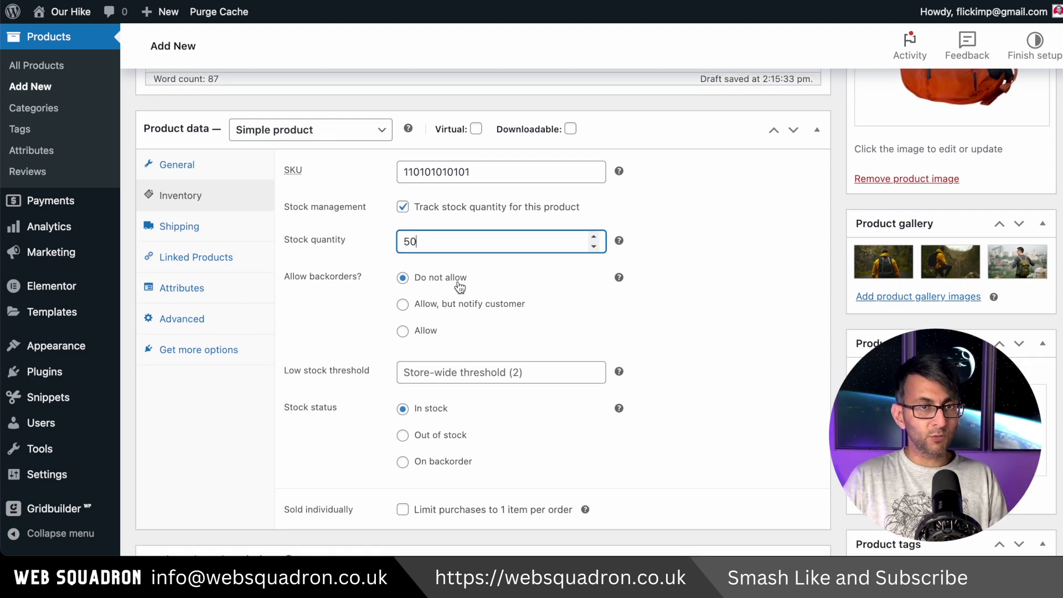
scroll(604, 311, down, 2)
click(542, 319)
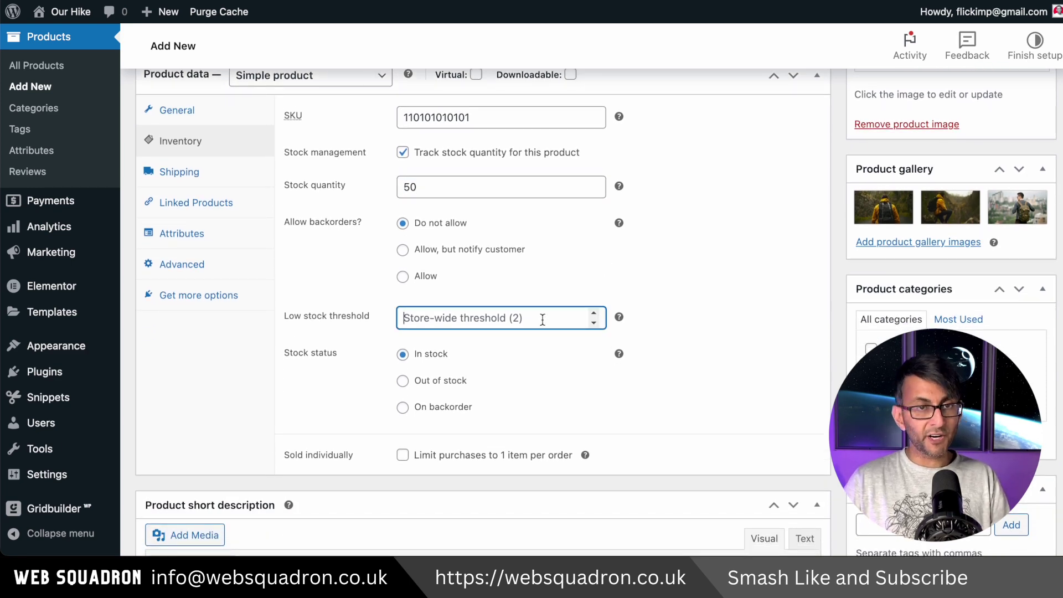
text(10)
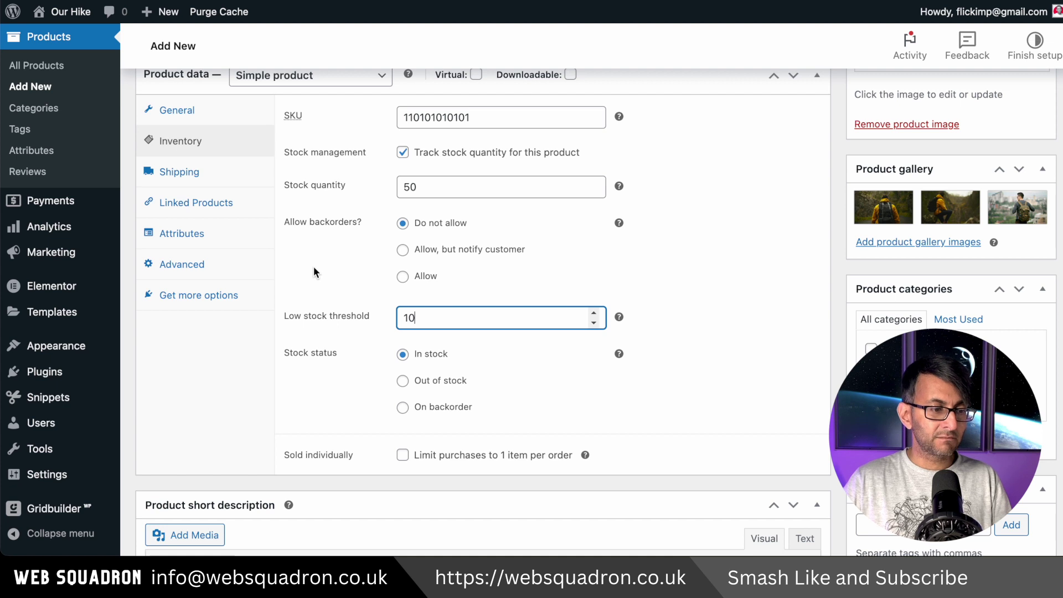
click(314, 267)
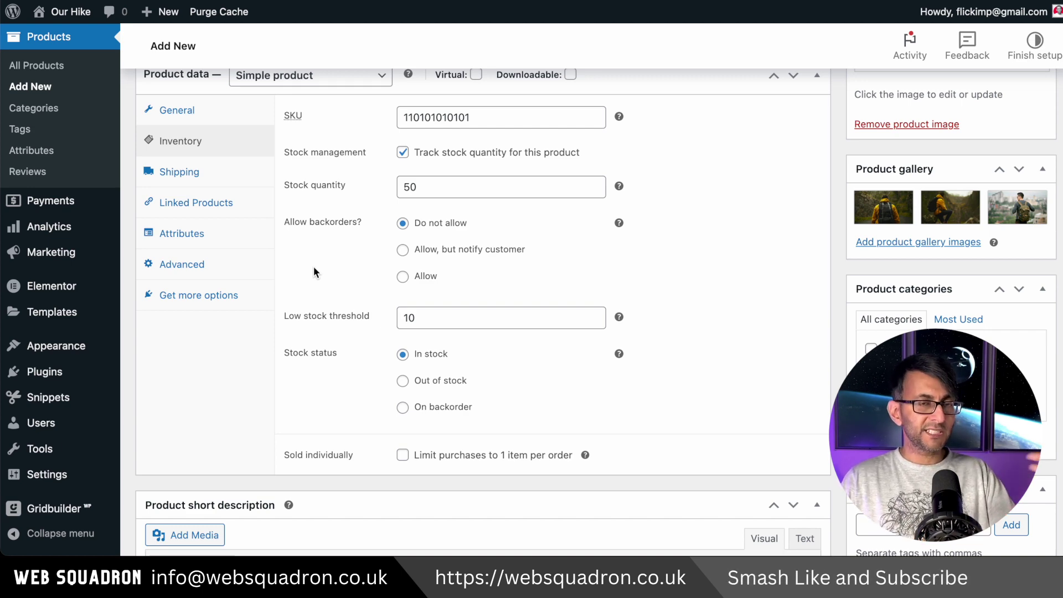
scroll(659, 138, up, 1)
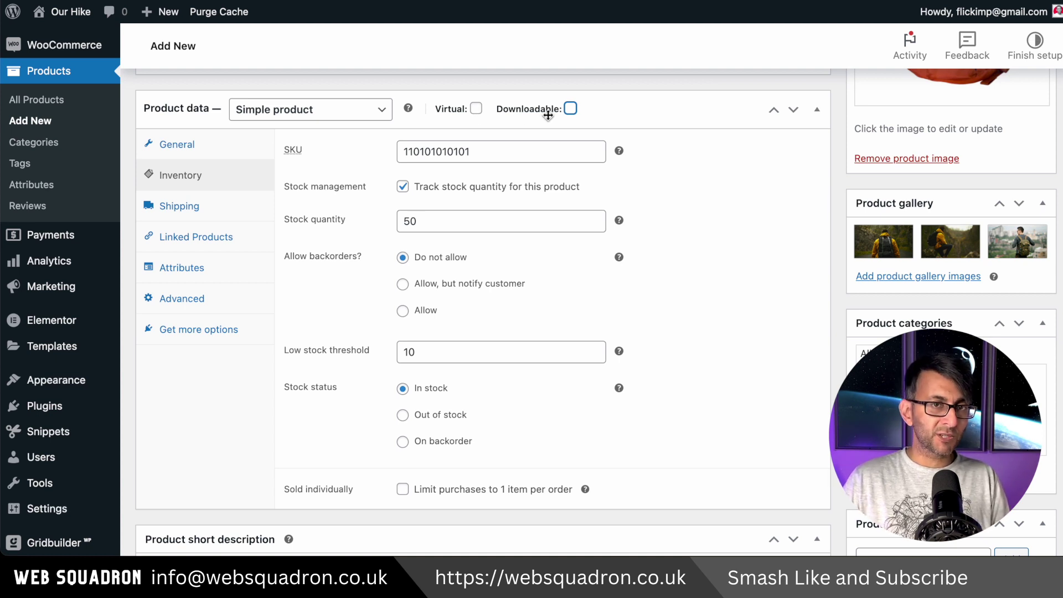
Tick Virtual to preview the product as virtual, then untick it again.
click(476, 108)
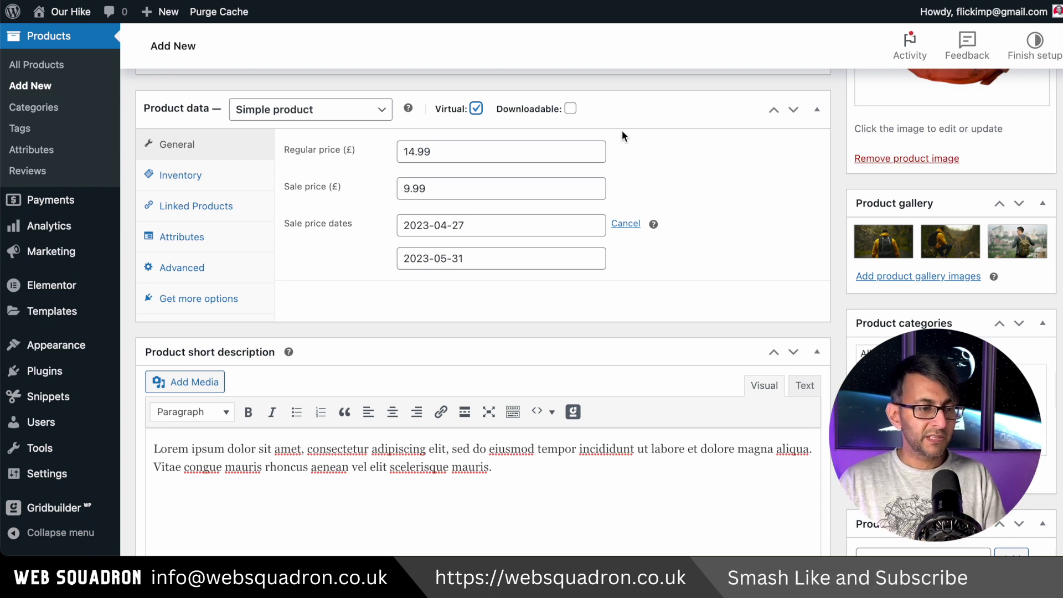
click(475, 109)
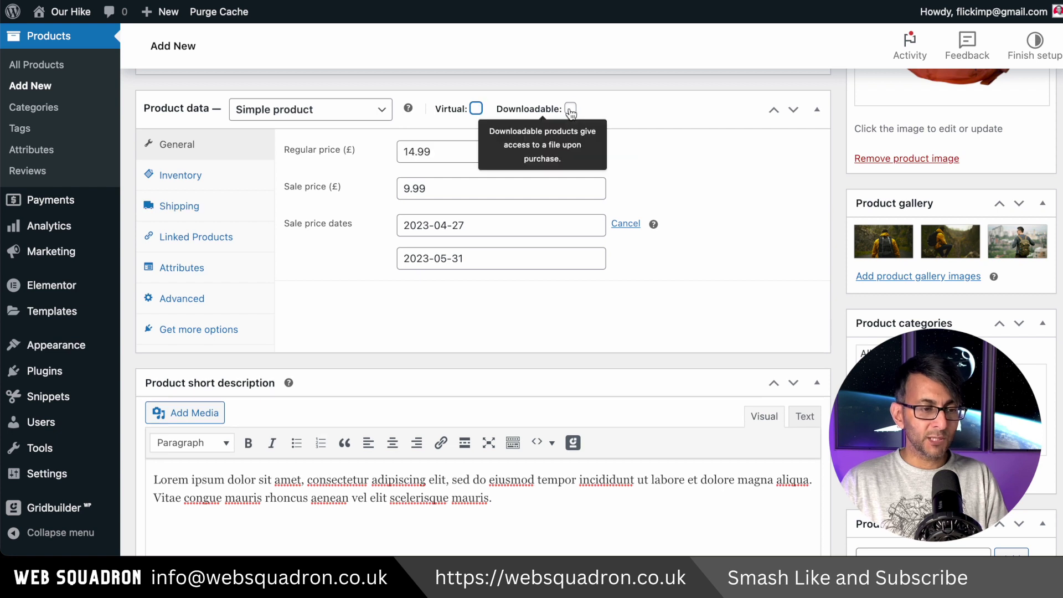
click(571, 109)
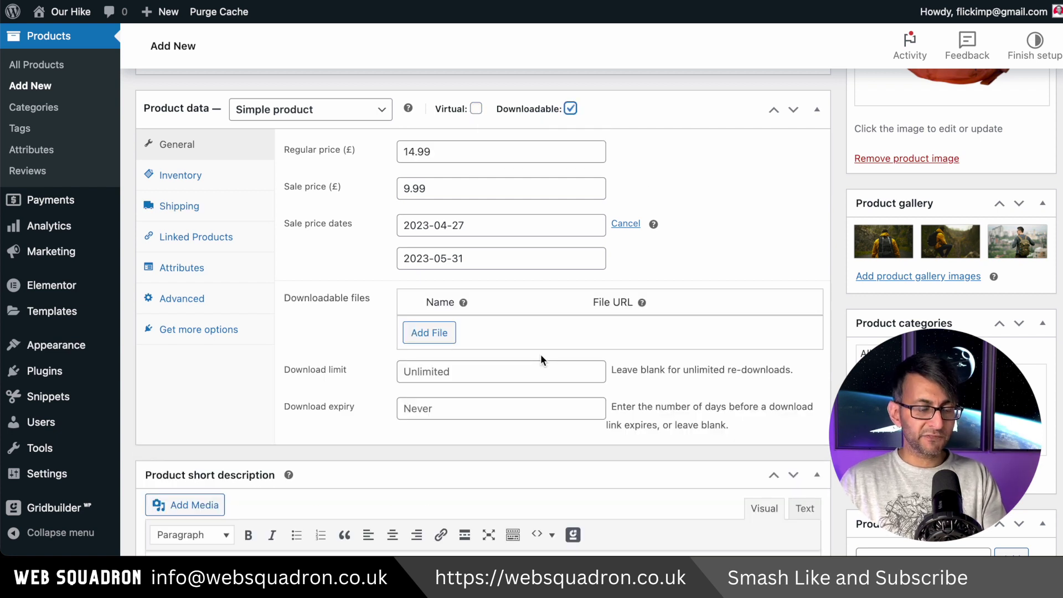
click(448, 335)
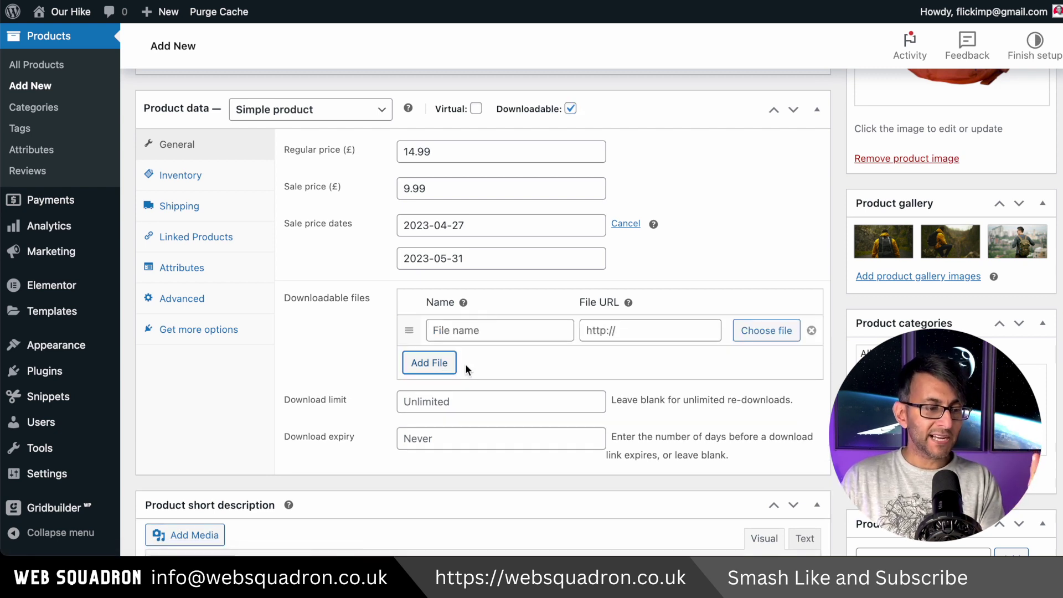
click(765, 330)
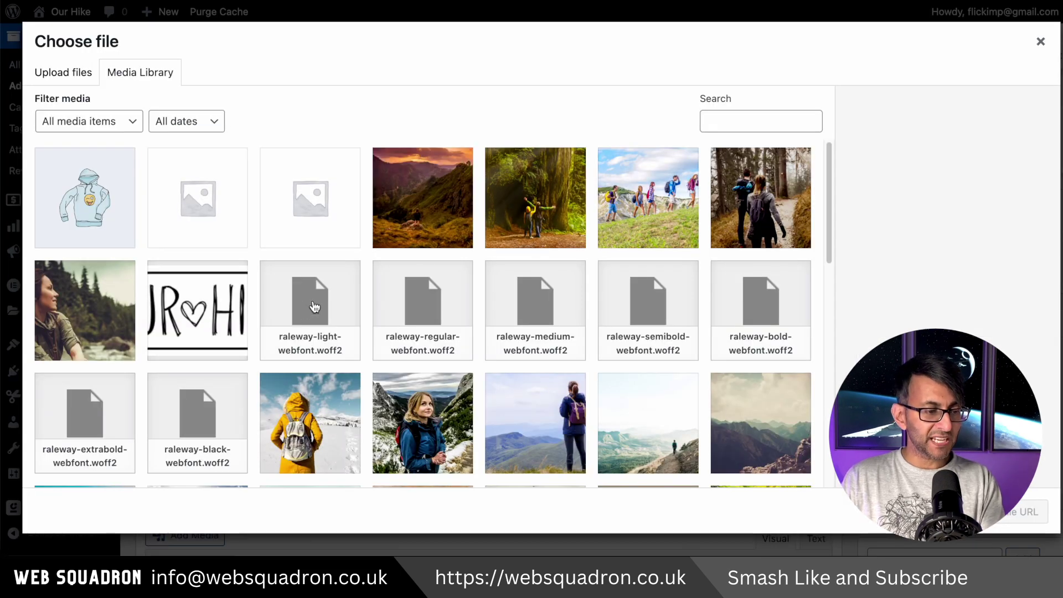
click(321, 309)
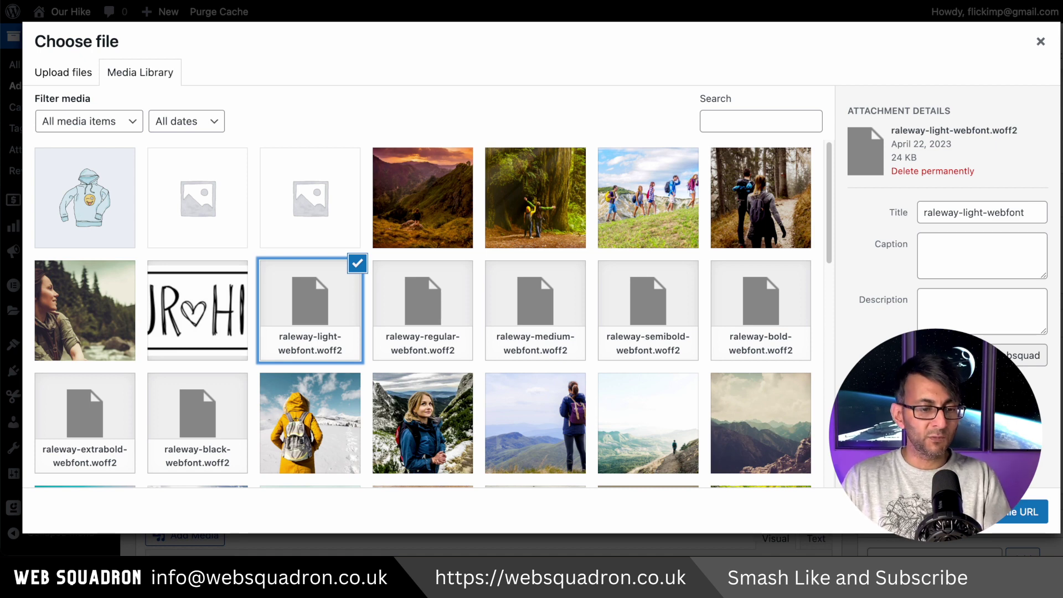
click(1024, 511)
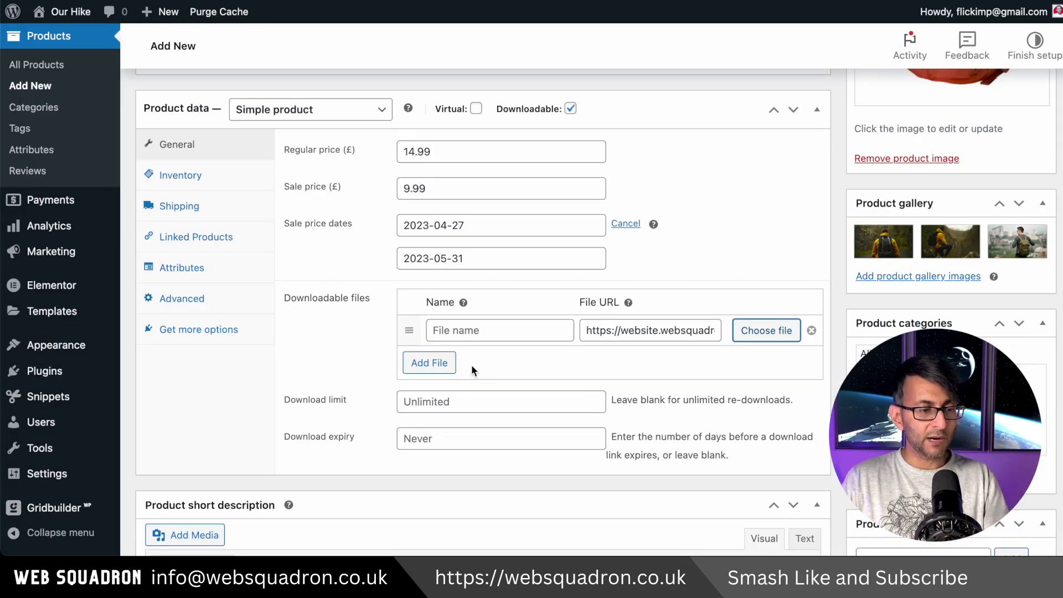
click(483, 329)
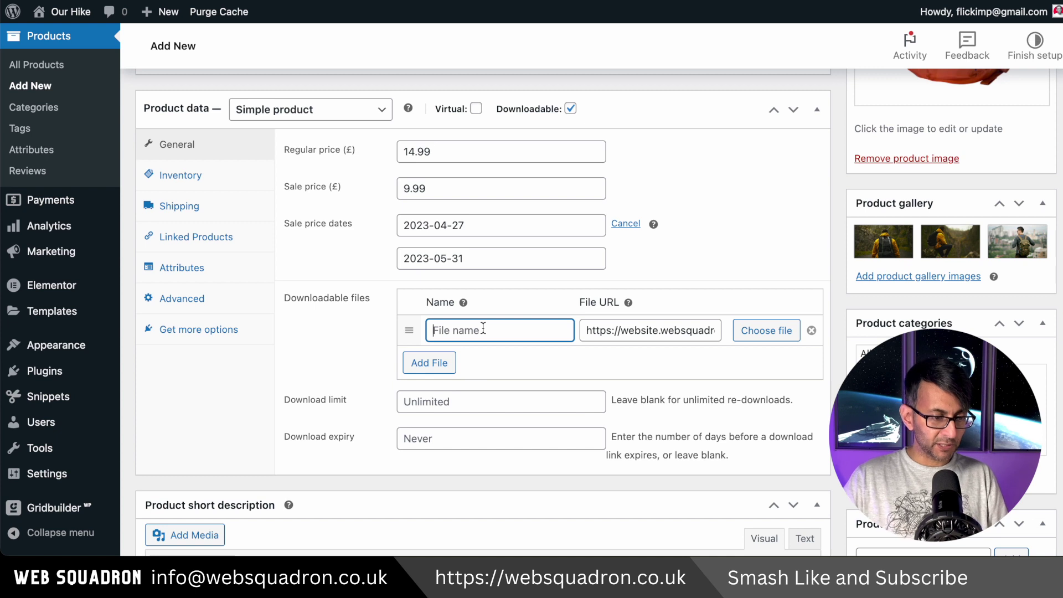
text(PDF Name)
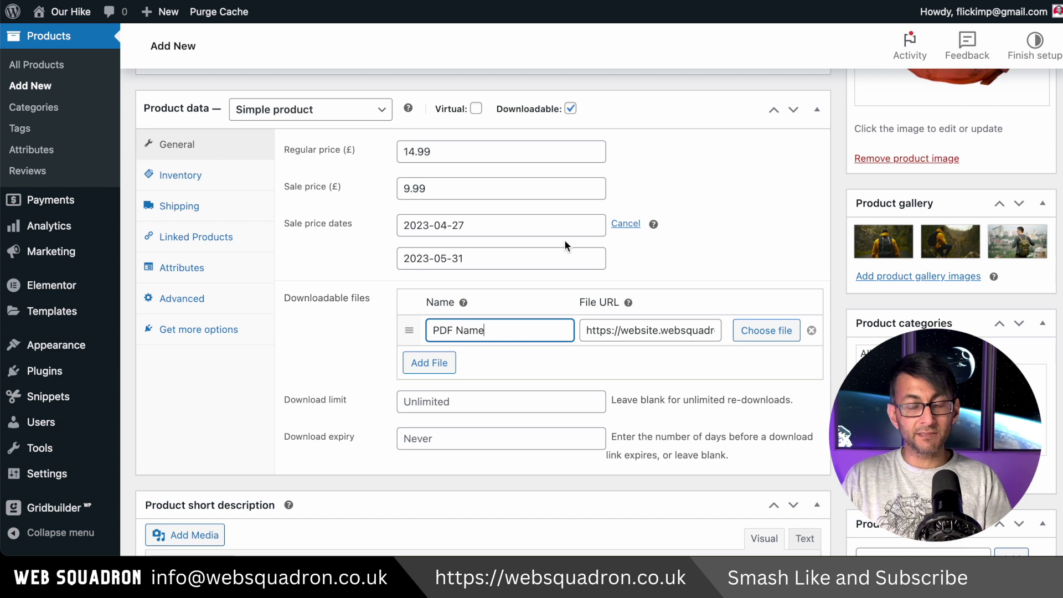
click(570, 108)
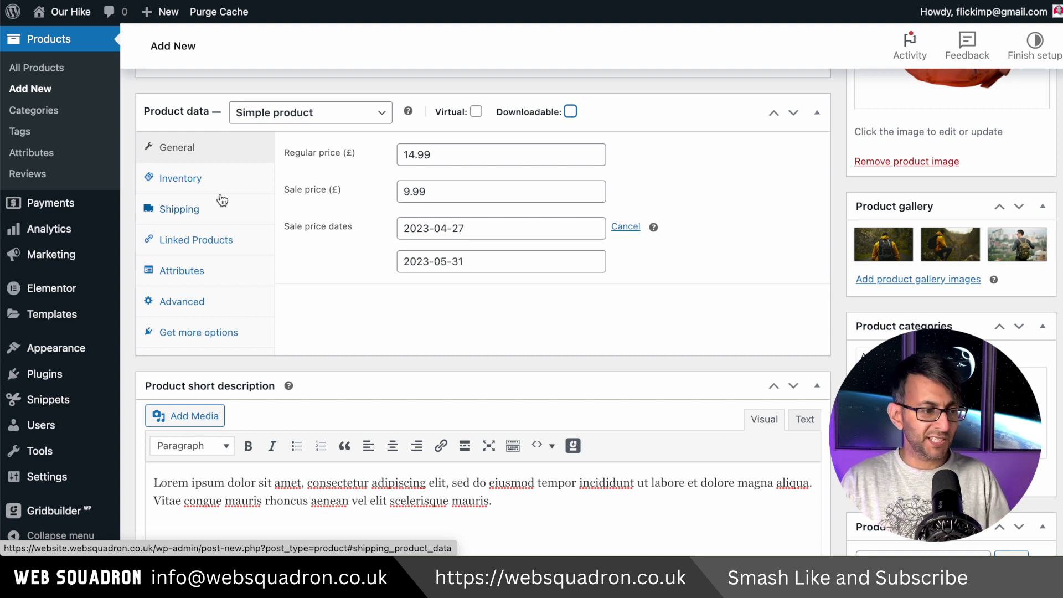
click(221, 200)
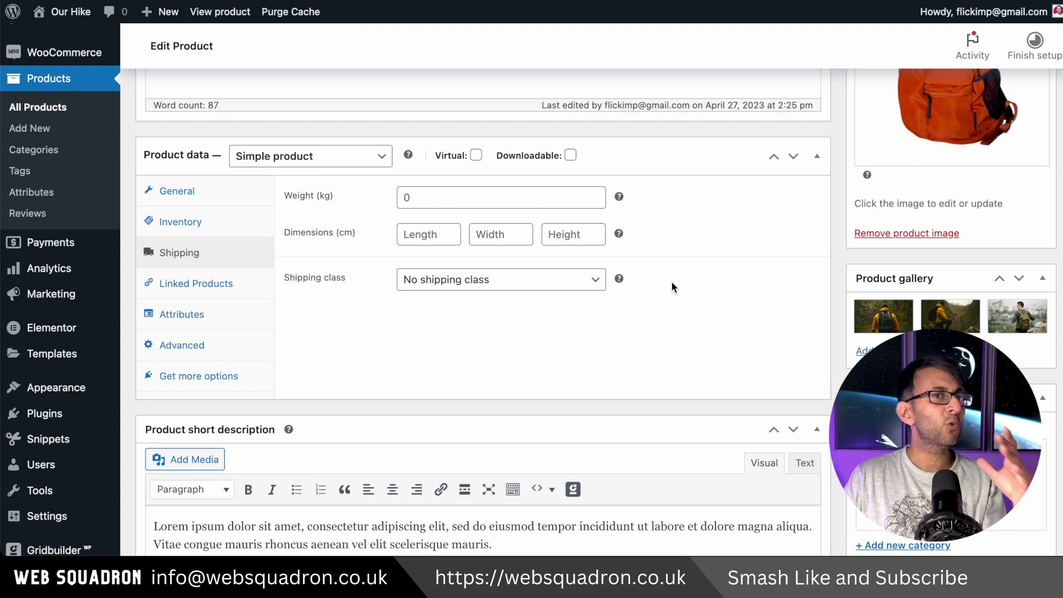
Show the Linked Products settings with their empty Upsells and Cross-sells fields.
scroll(669, 291, up, 1)
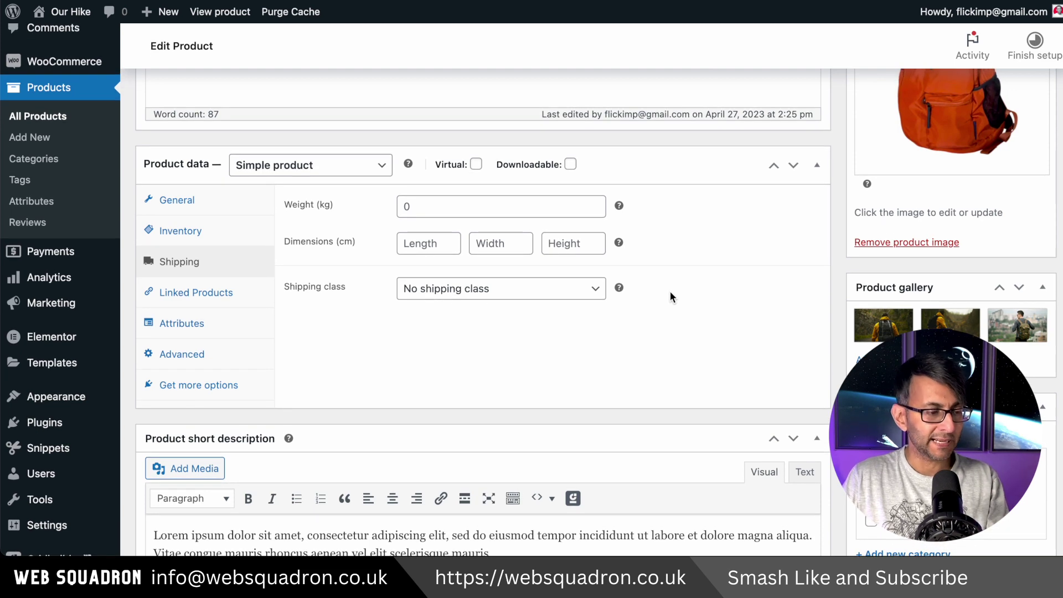
click(196, 283)
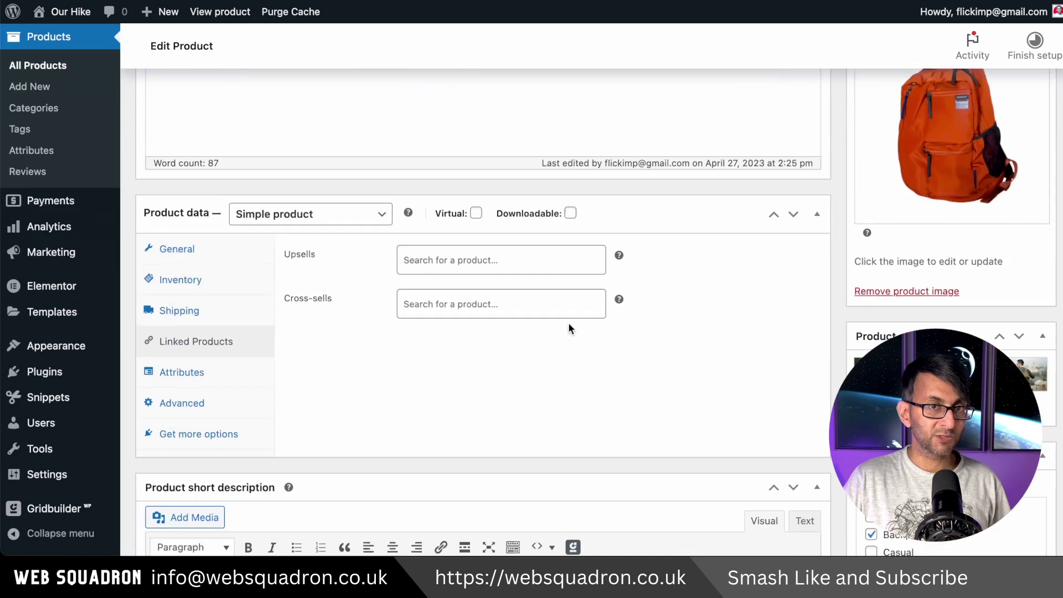
scroll(571, 332, down, 1)
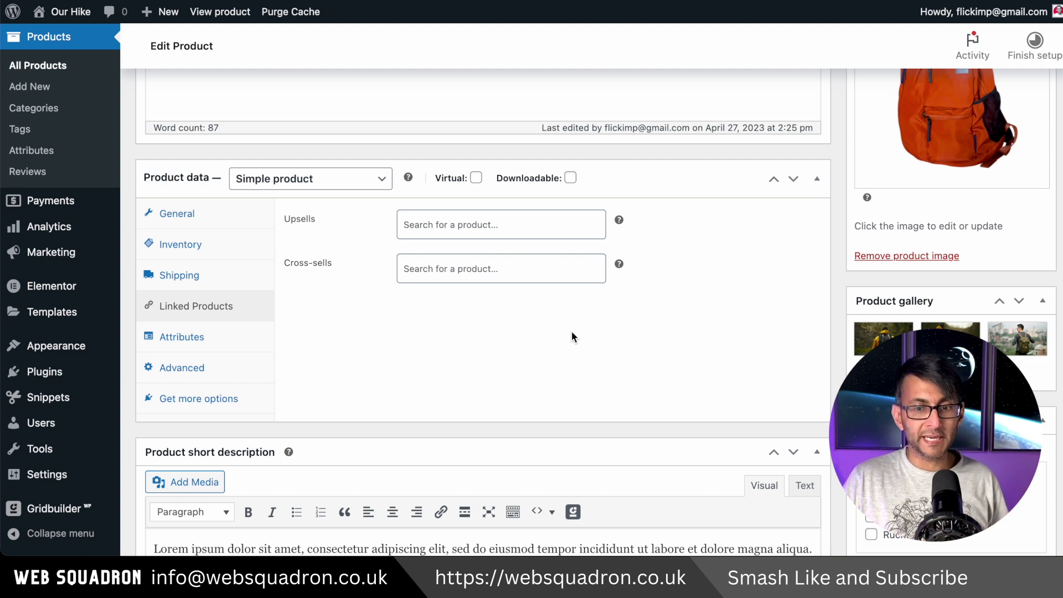
click(492, 226)
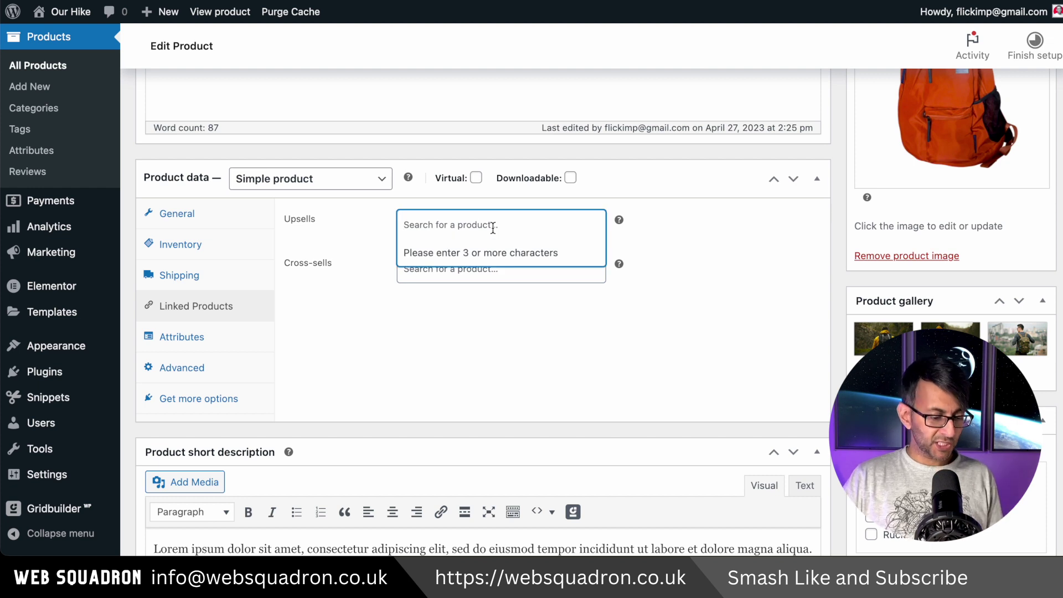
text(back)
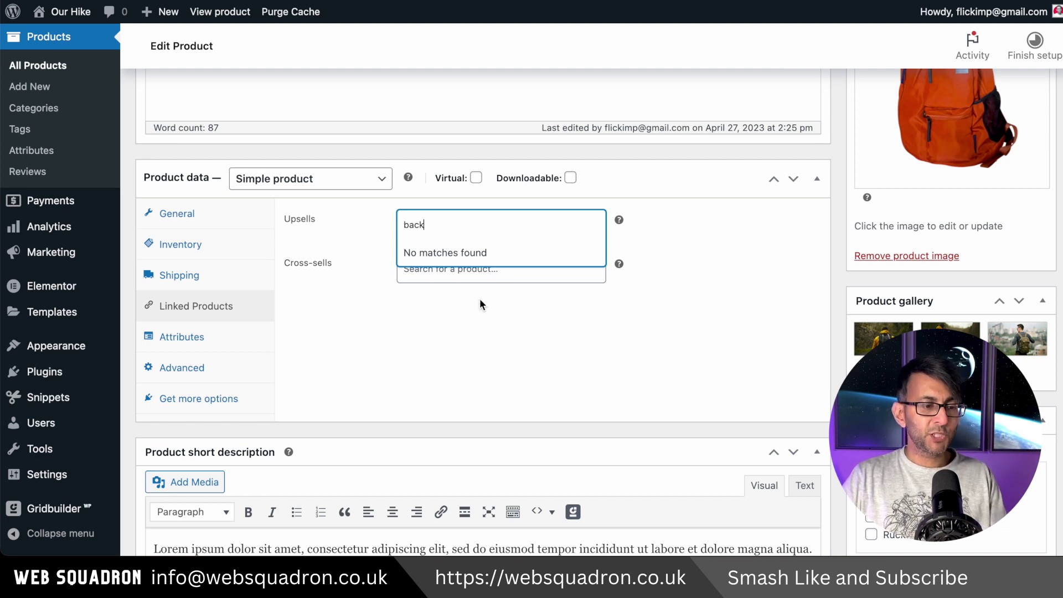
key(BackSpace)
key(BackSpace)
key(BackSpace)
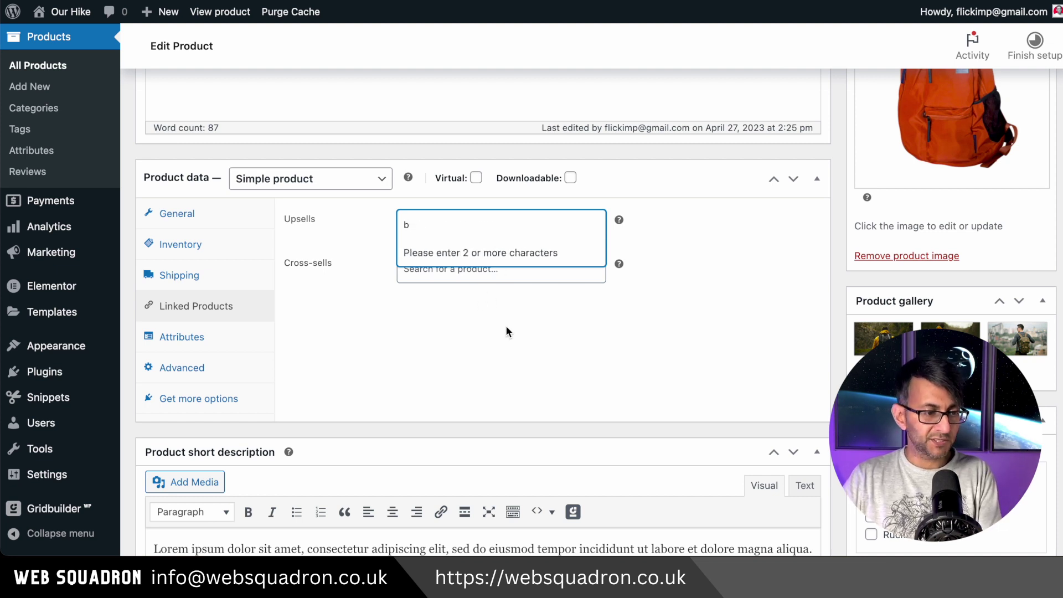
click(210, 335)
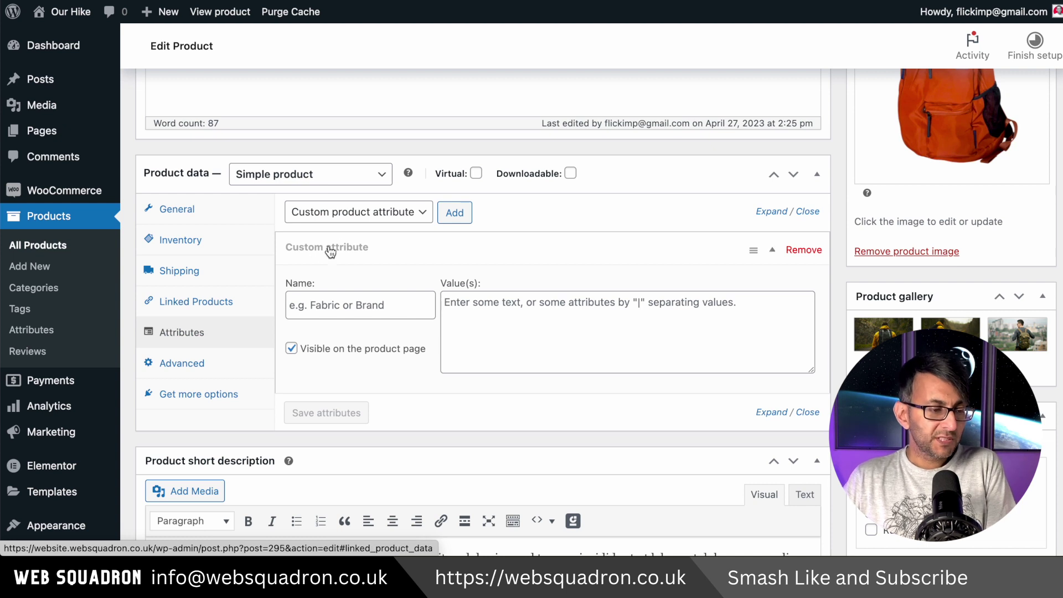
Try the Colour attribute type, then remove the empty custom attribute and view the Advanced settings.
click(386, 213)
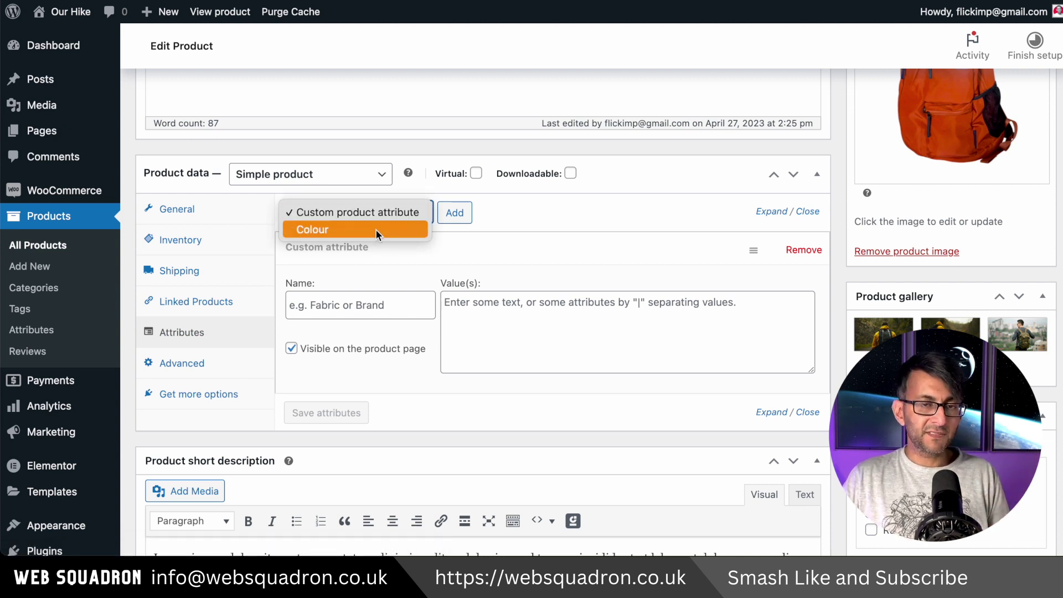
click(376, 230)
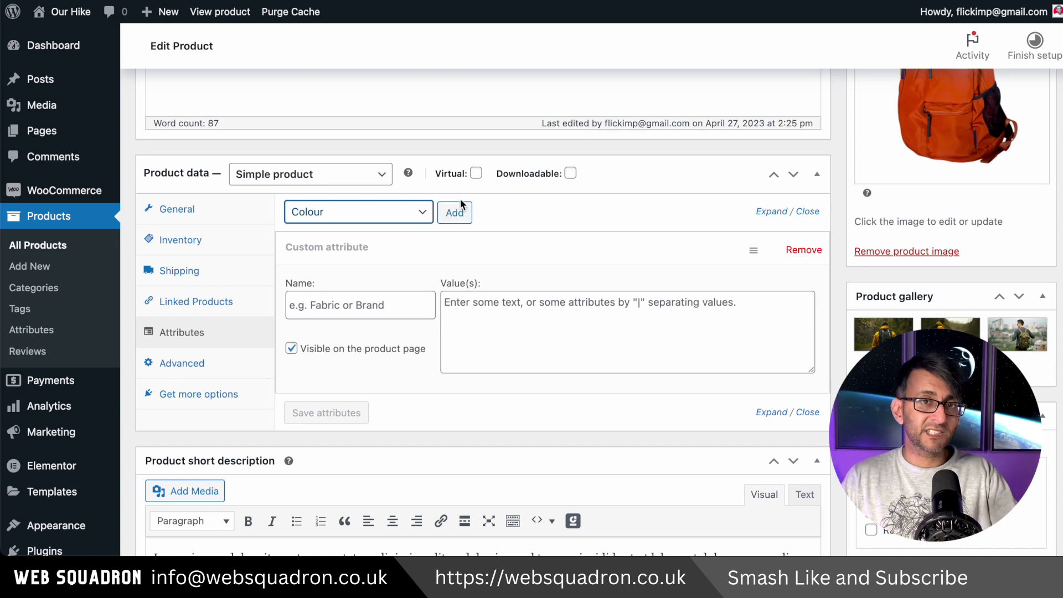
click(414, 212)
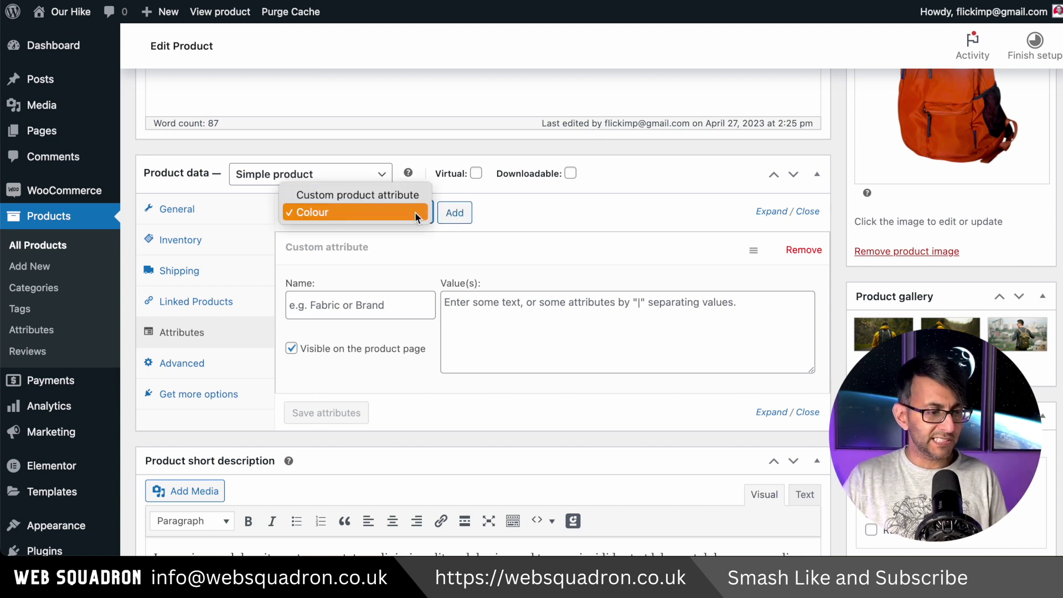
click(588, 230)
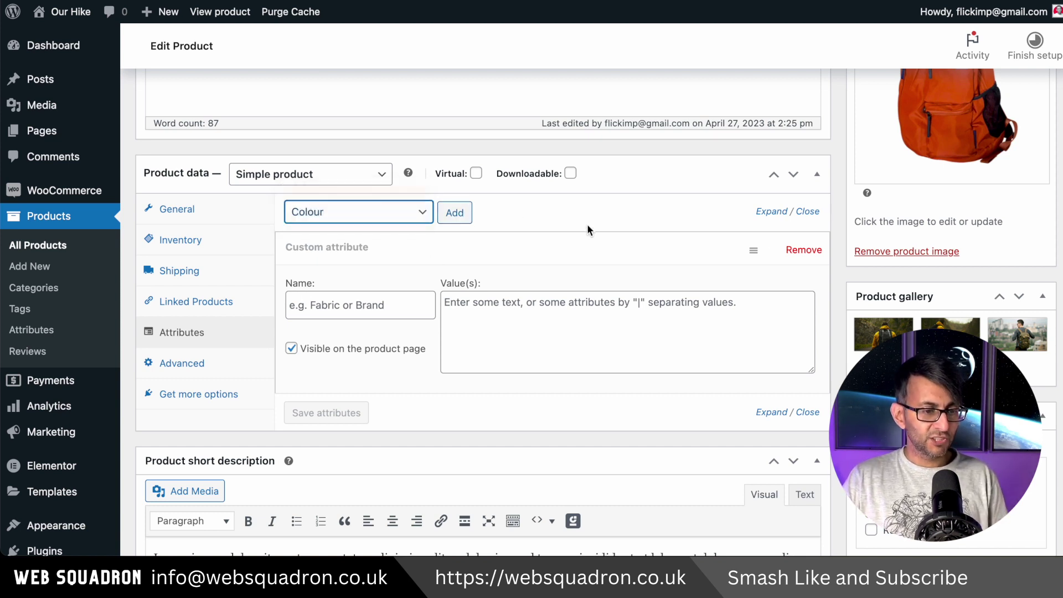
click(797, 252)
click(649, 63)
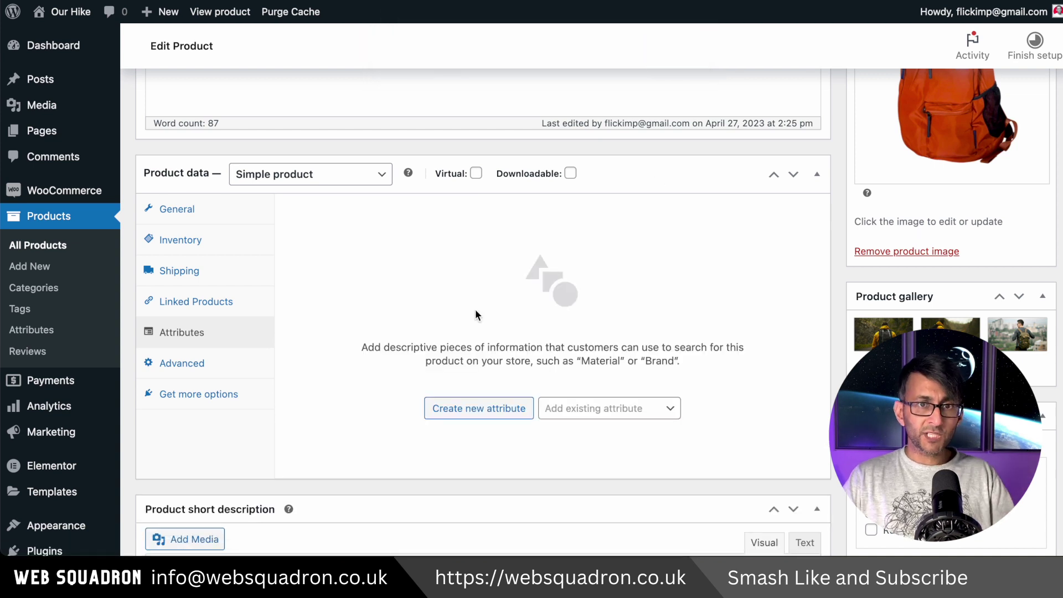
click(242, 372)
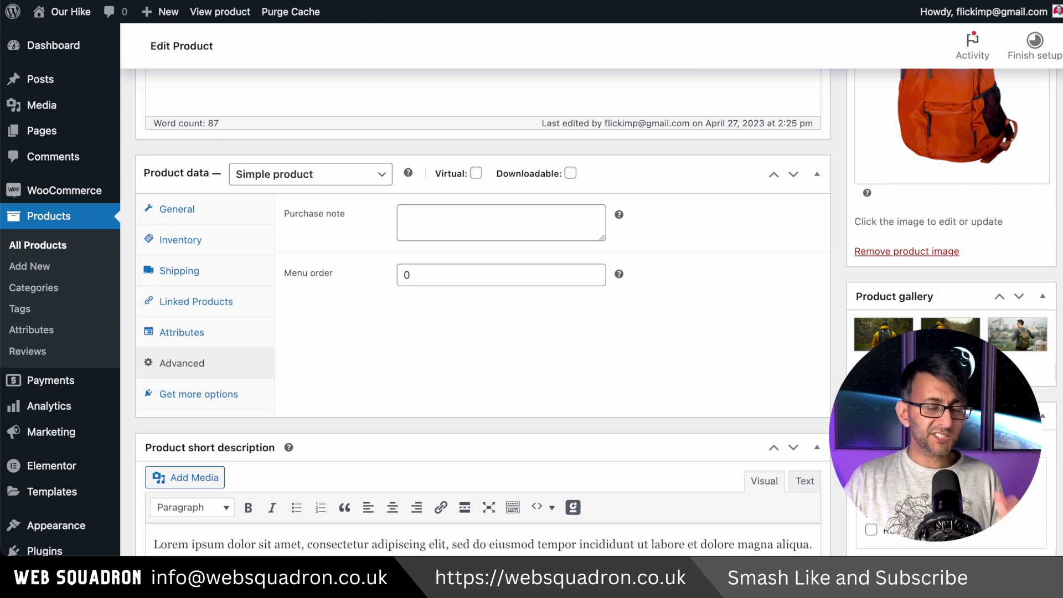
Update the Rugged Backpack product, then duplicate Styler into a 'Styler (Copy)' draft.
scroll(442, 222, up, 10)
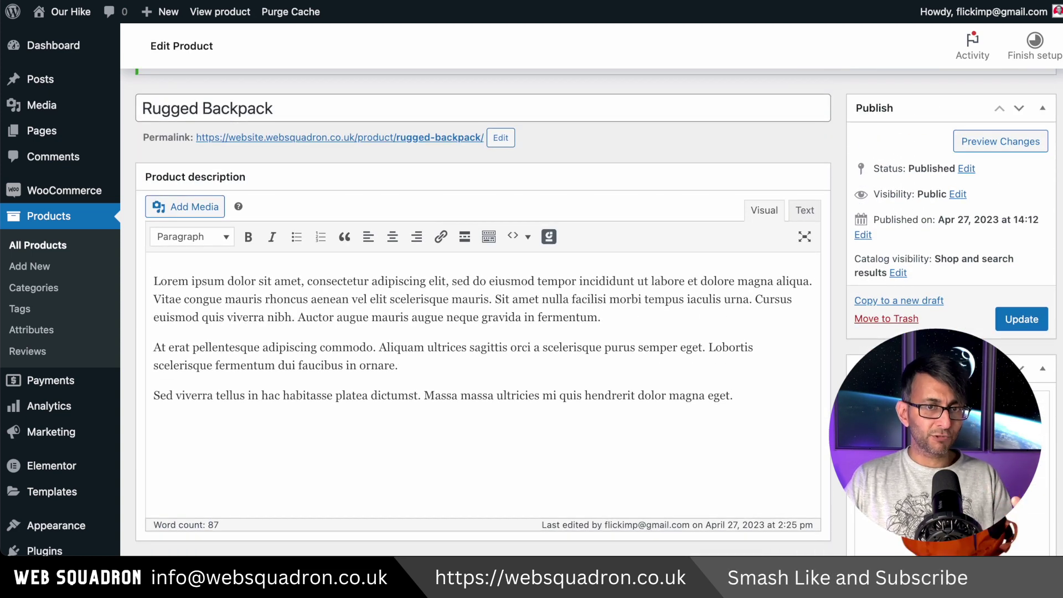
click(1023, 319)
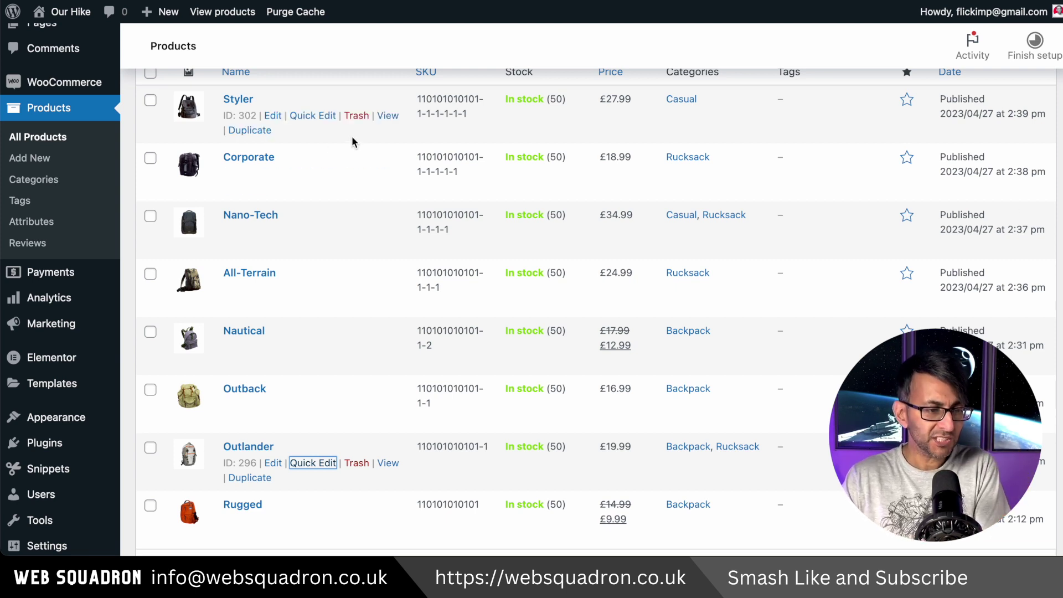
click(249, 132)
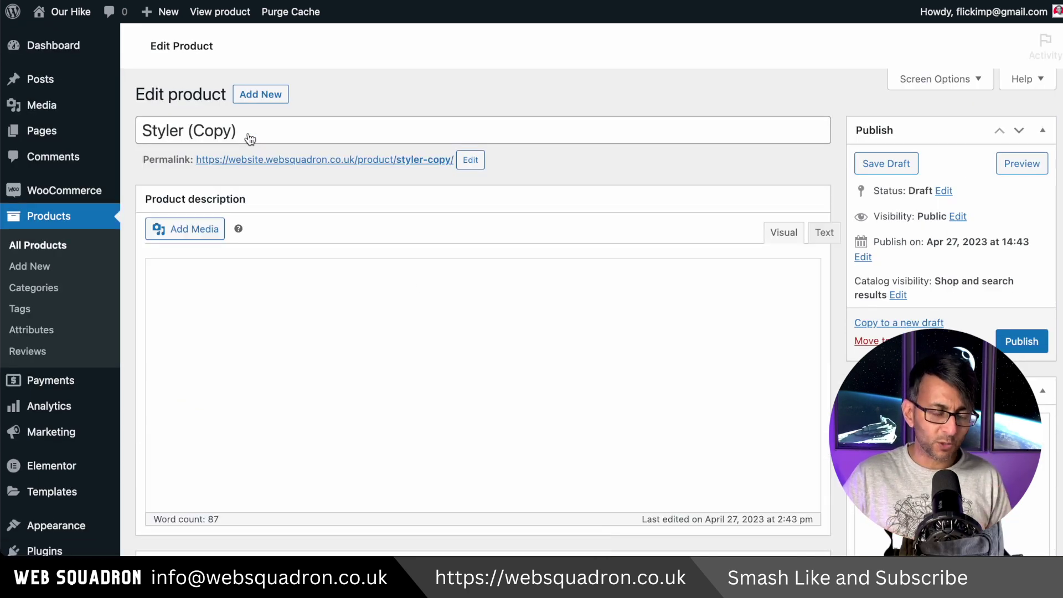
Retitle the copy to 'Roamer' and set the red backpack as its product image.
triple_click(247, 134)
text(Roamer)
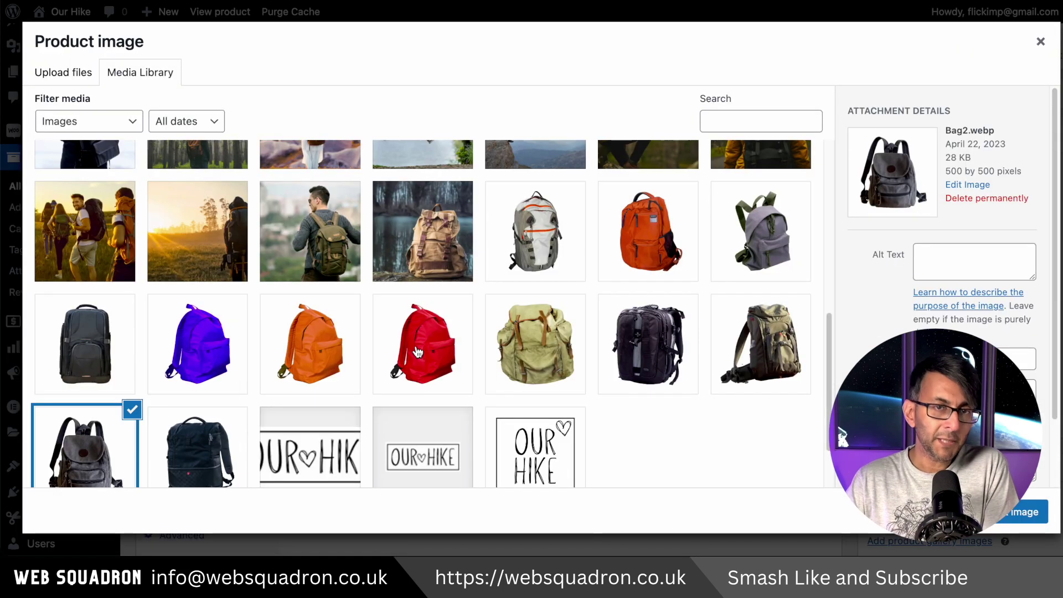
click(422, 343)
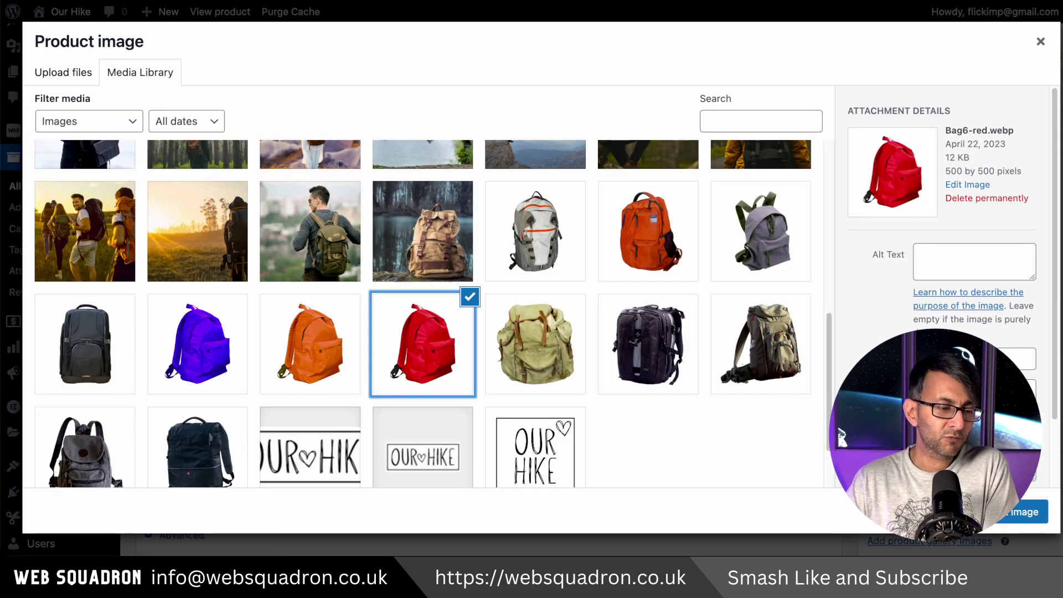
click(1024, 511)
Remove all three gallery images and clear the 27.99 regular price.
scroll(910, 238, down, 5)
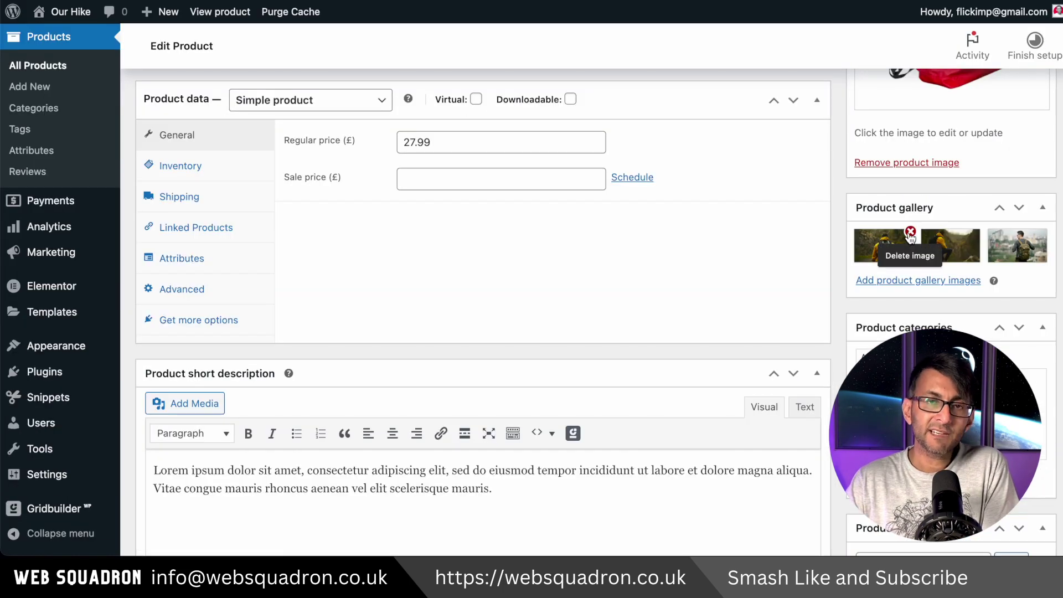
click(910, 233)
click(911, 233)
click(911, 233)
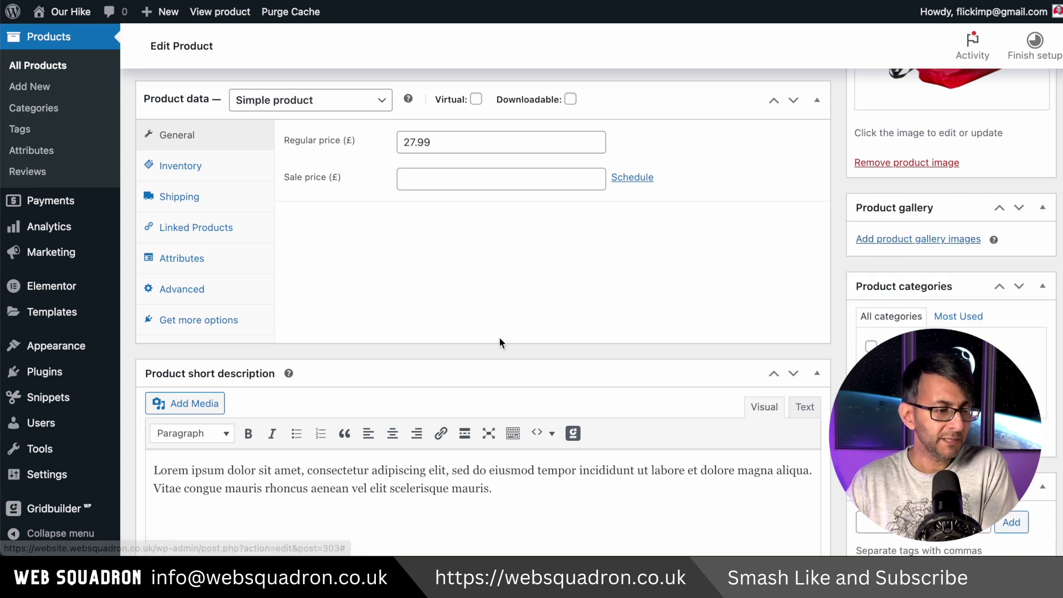
scroll(500, 342, up, 1)
triple_click(500, 142)
key(BackSpace)
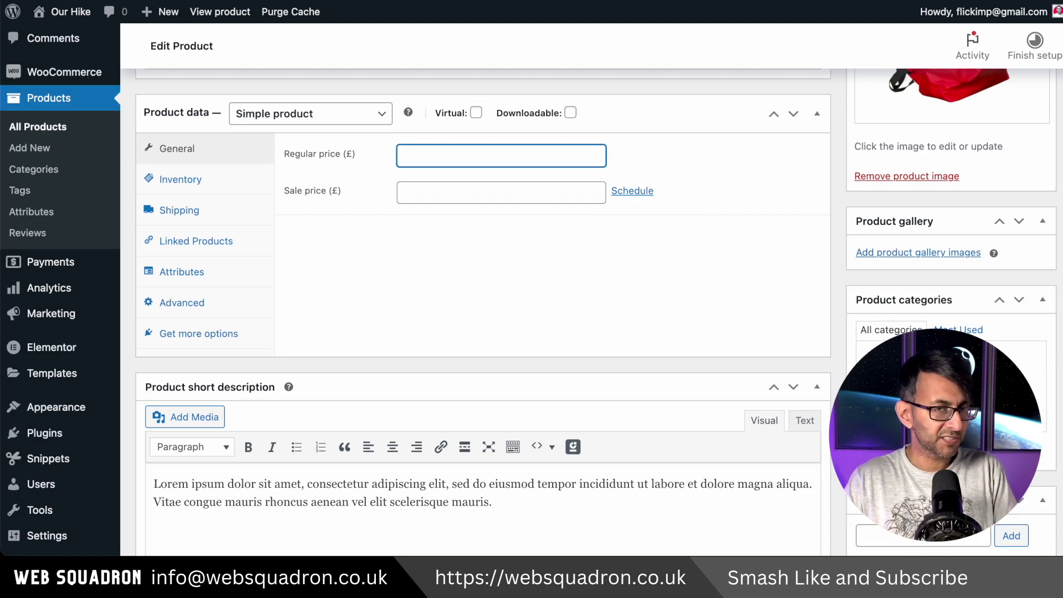
Set the type to Variable product, turn off Track stock quantity, and delete the SKU.
click(336, 118)
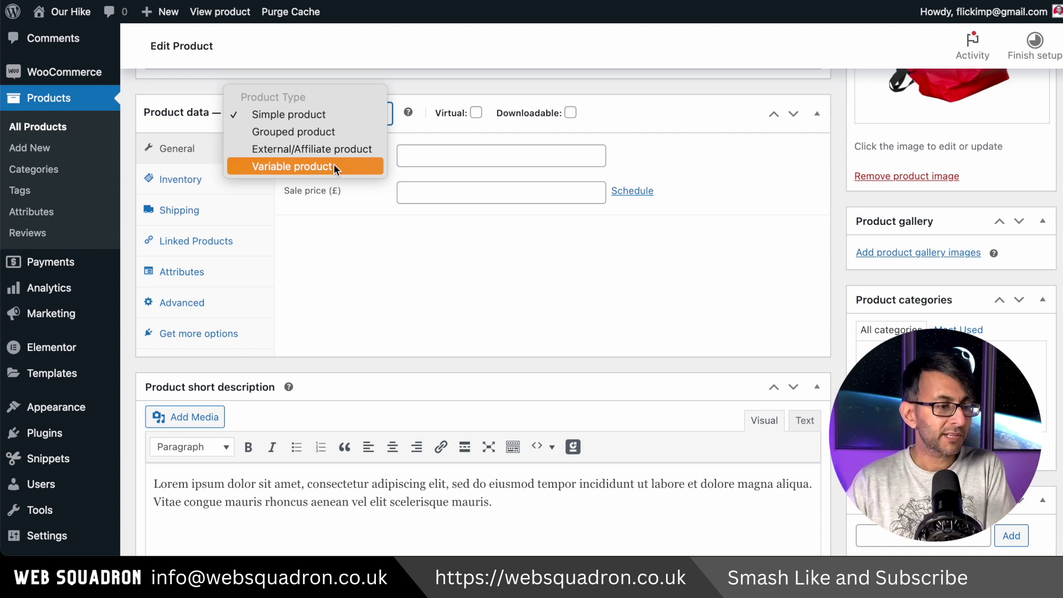
click(334, 166)
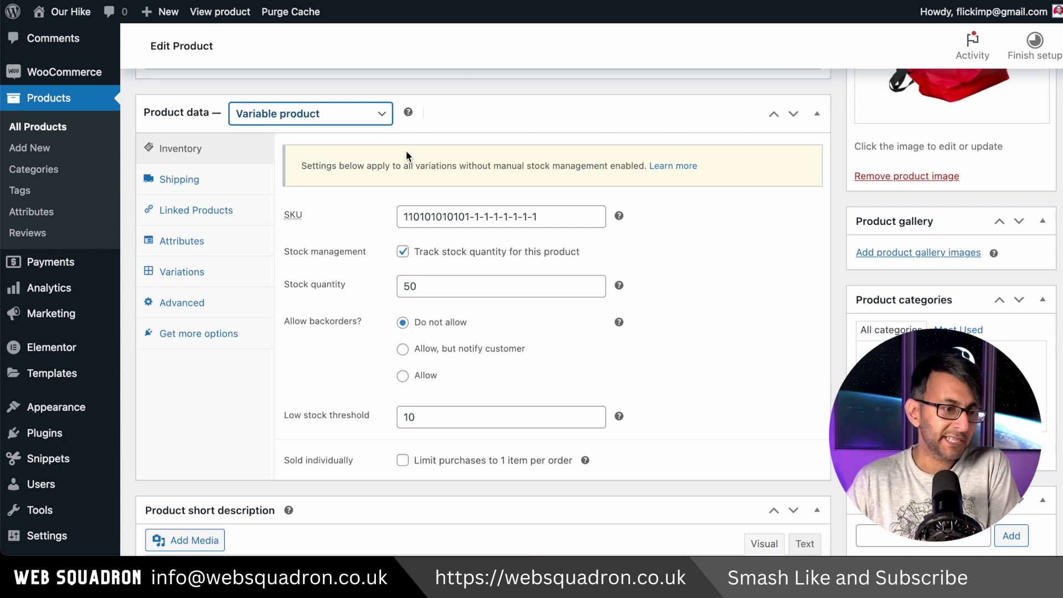
click(403, 251)
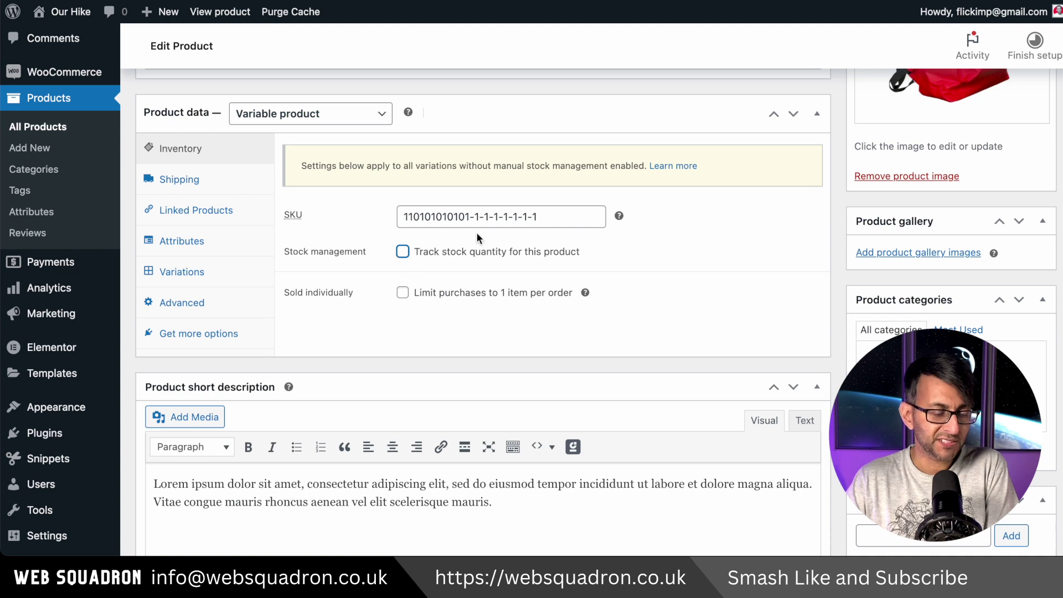
drag(577, 213, 340, 219)
key(BackSpace)
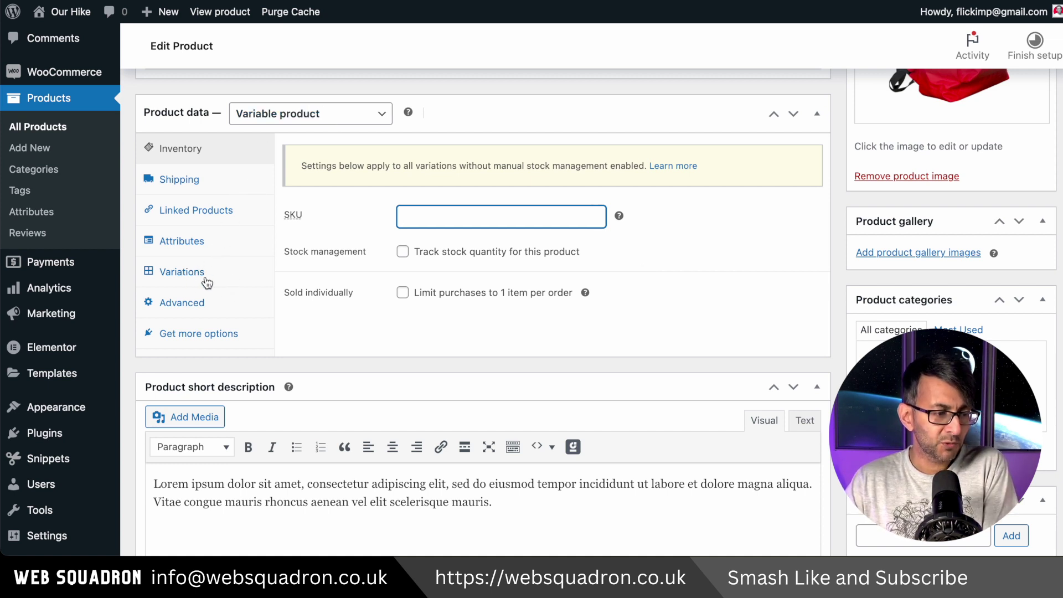
Switch the product type to Simple product and back to Variable product.
click(364, 115)
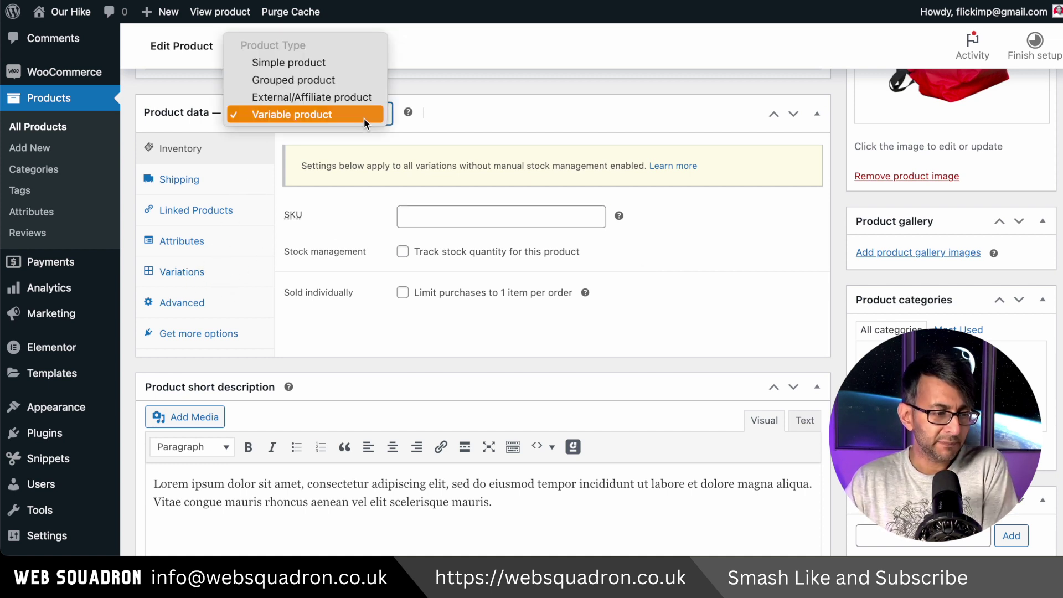
click(314, 64)
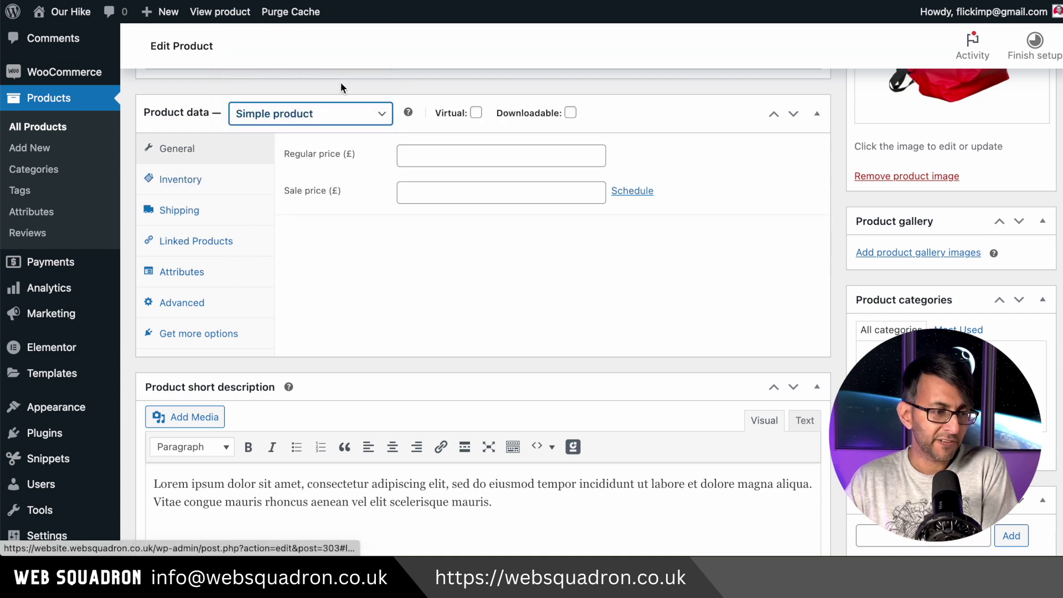
click(336, 113)
click(322, 166)
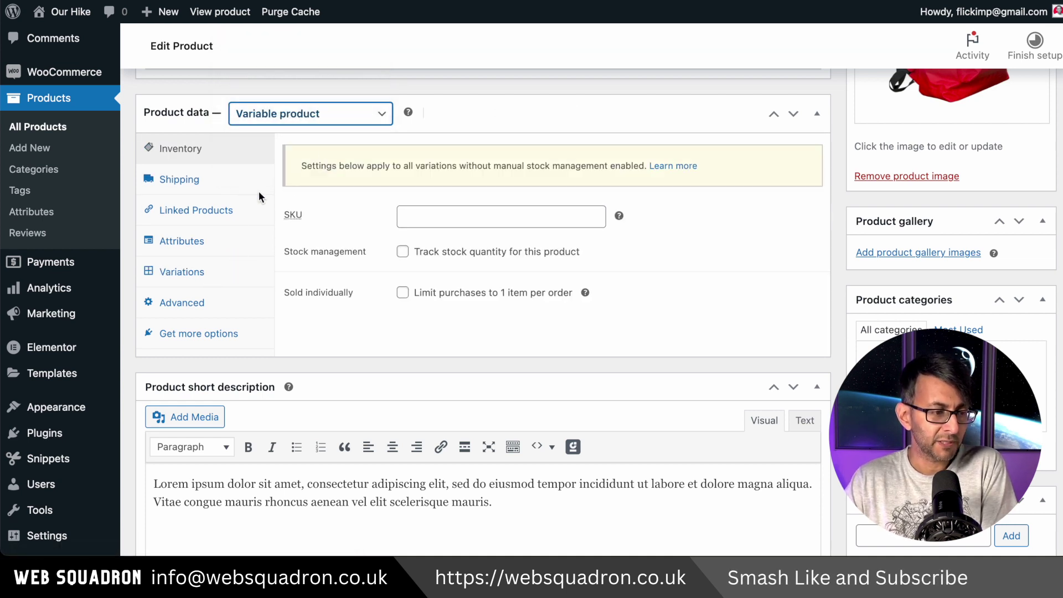
Add the existing Colour attribute with Orange, Red and Purple values and save attributes.
click(204, 247)
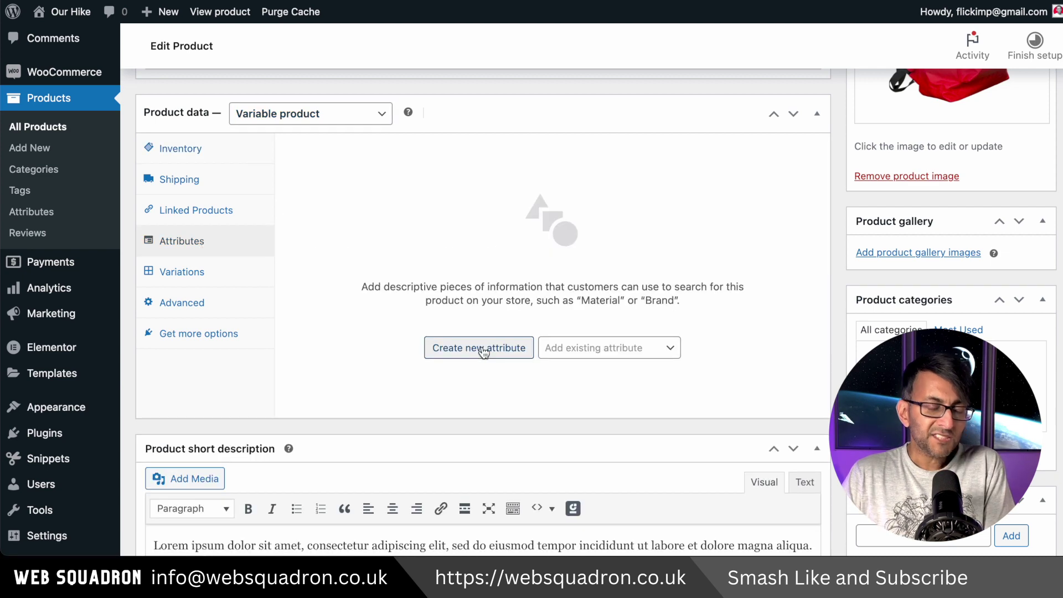
click(483, 348)
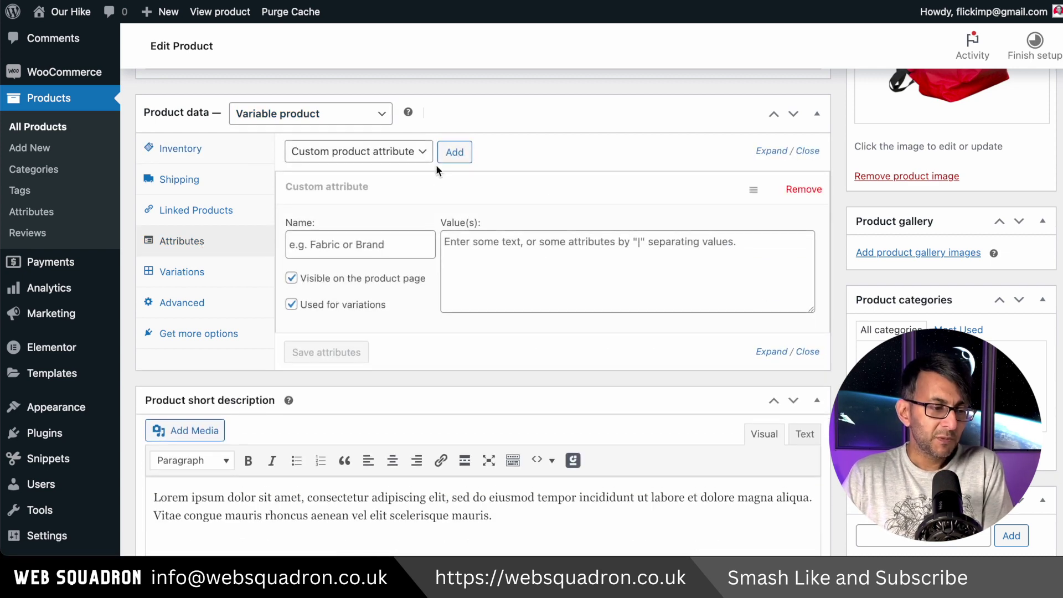
click(427, 155)
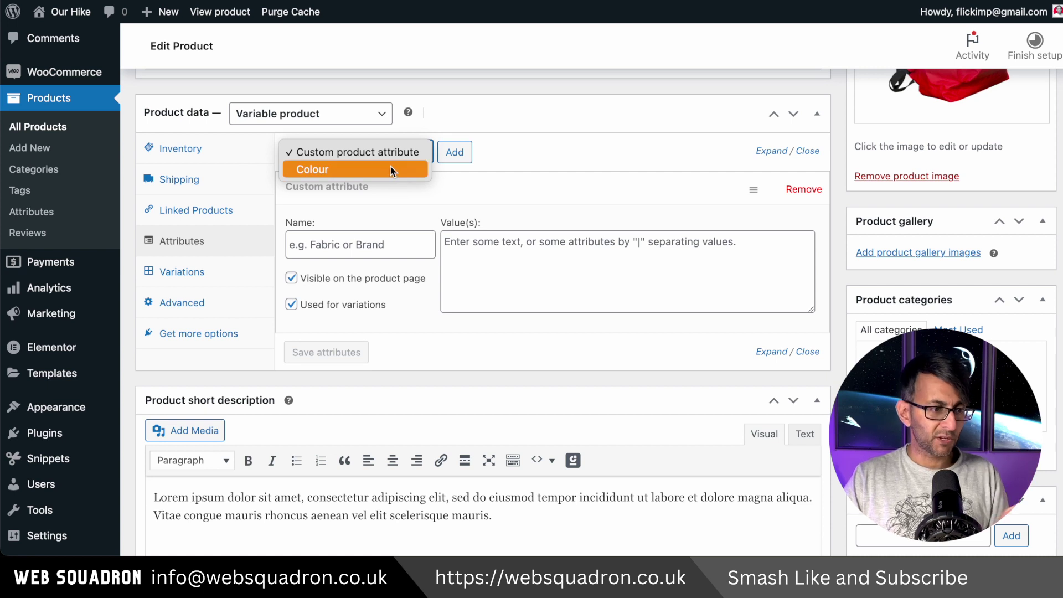
click(390, 169)
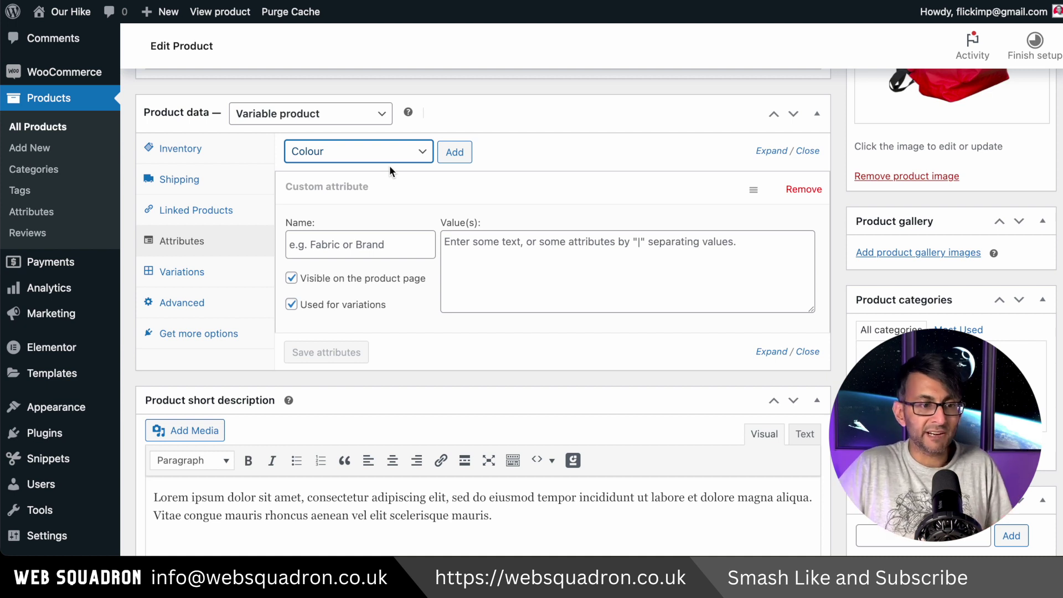
click(455, 152)
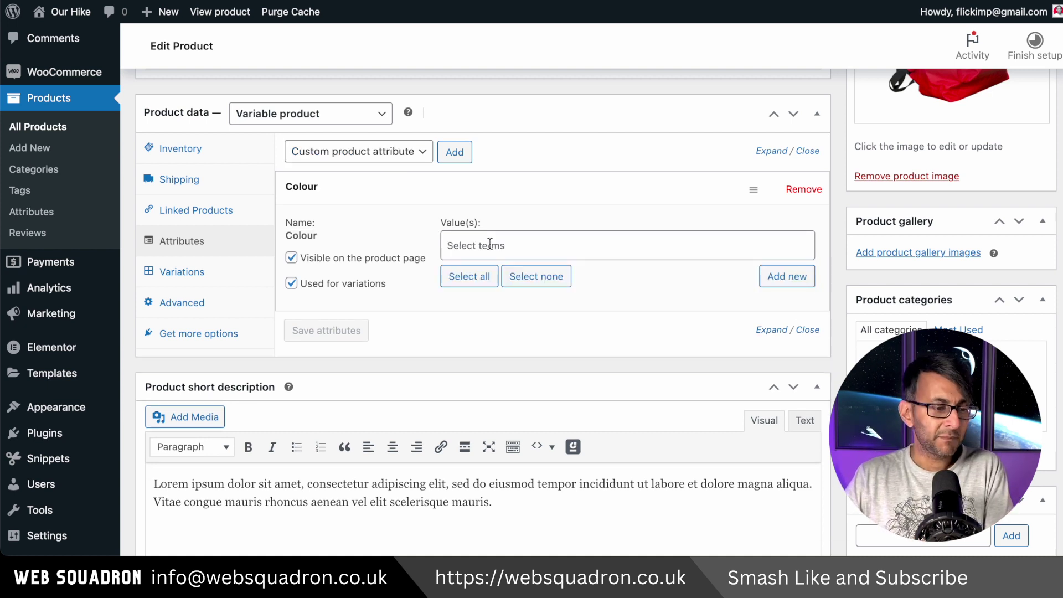
click(490, 244)
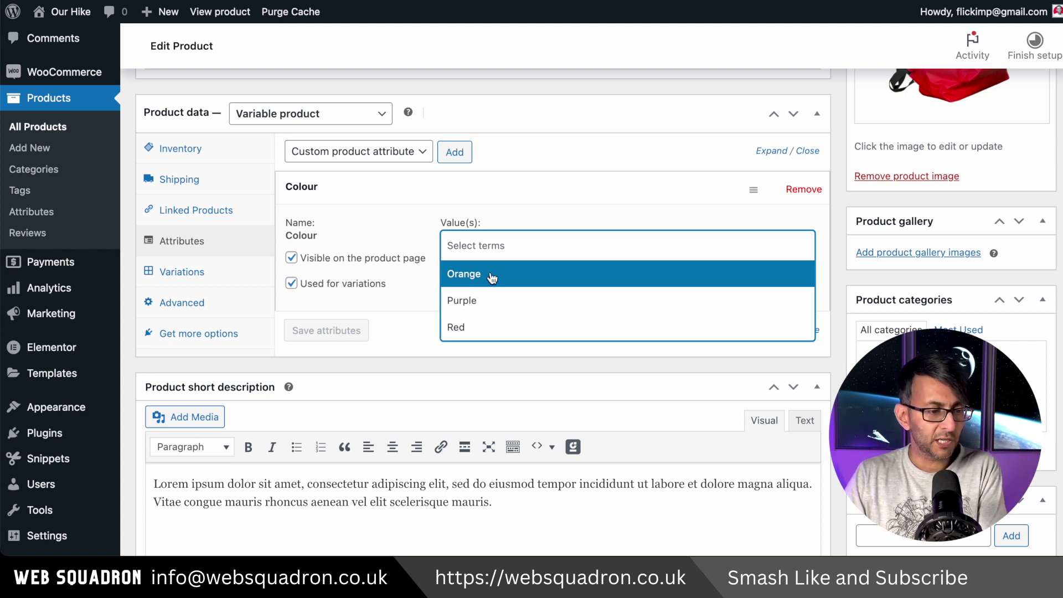
click(491, 277)
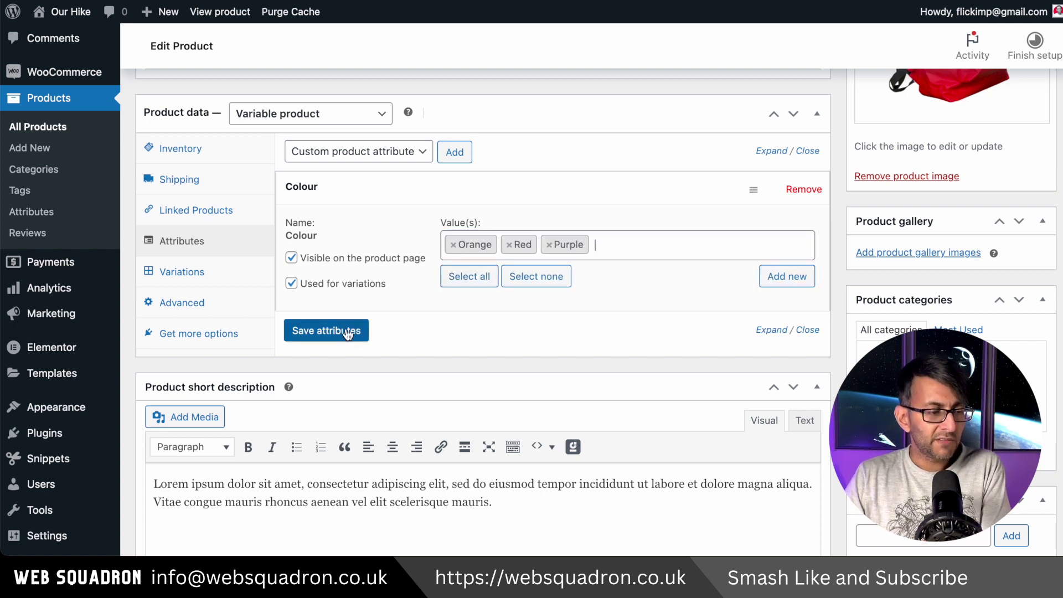
click(348, 331)
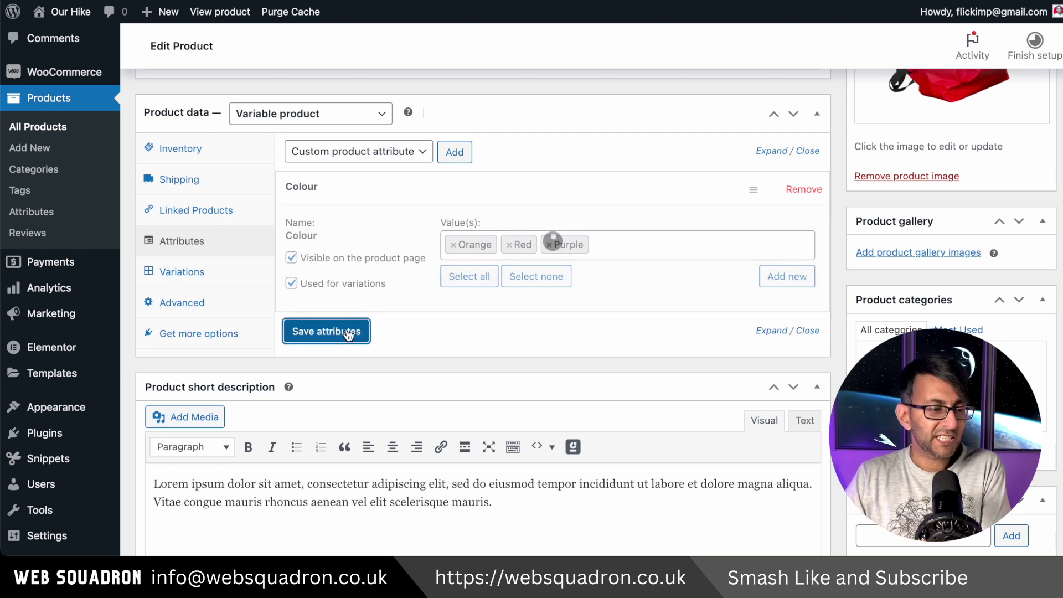
Review the Colour attribute's values in the Attributes section.
click(221, 273)
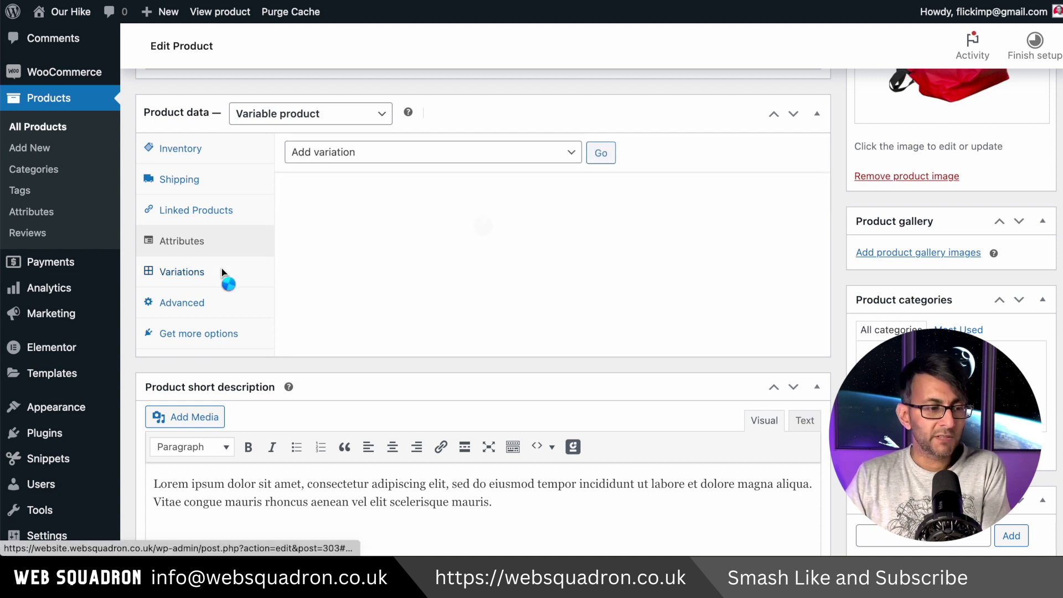
click(554, 153)
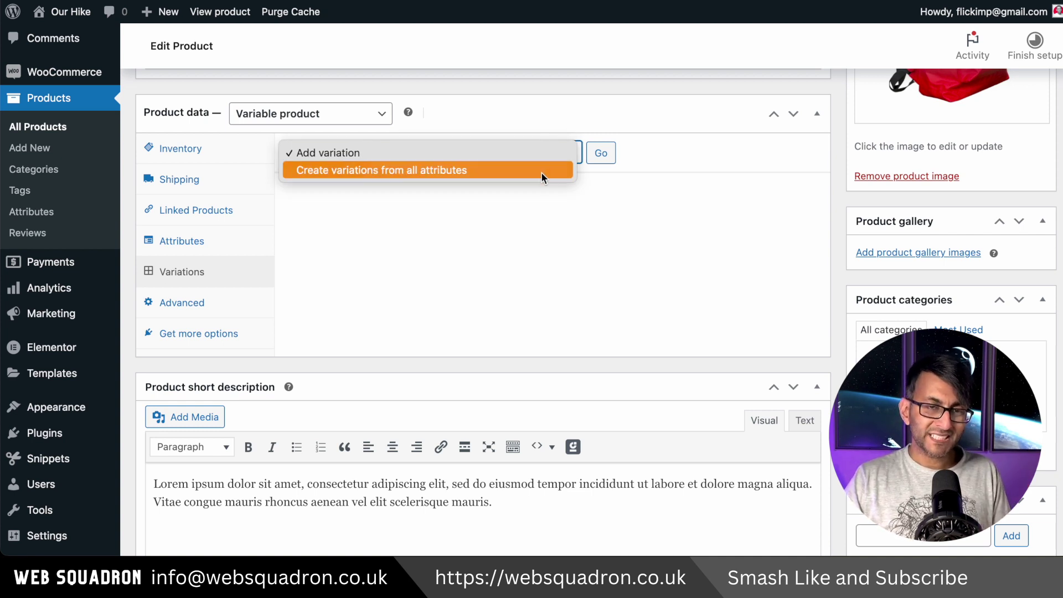
click(221, 247)
click(221, 242)
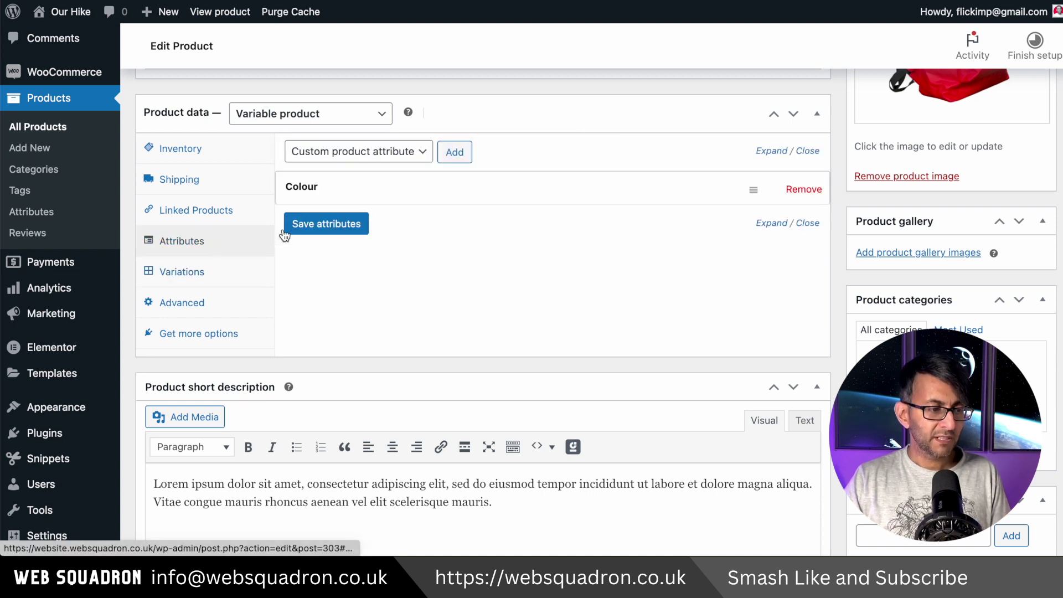
click(763, 189)
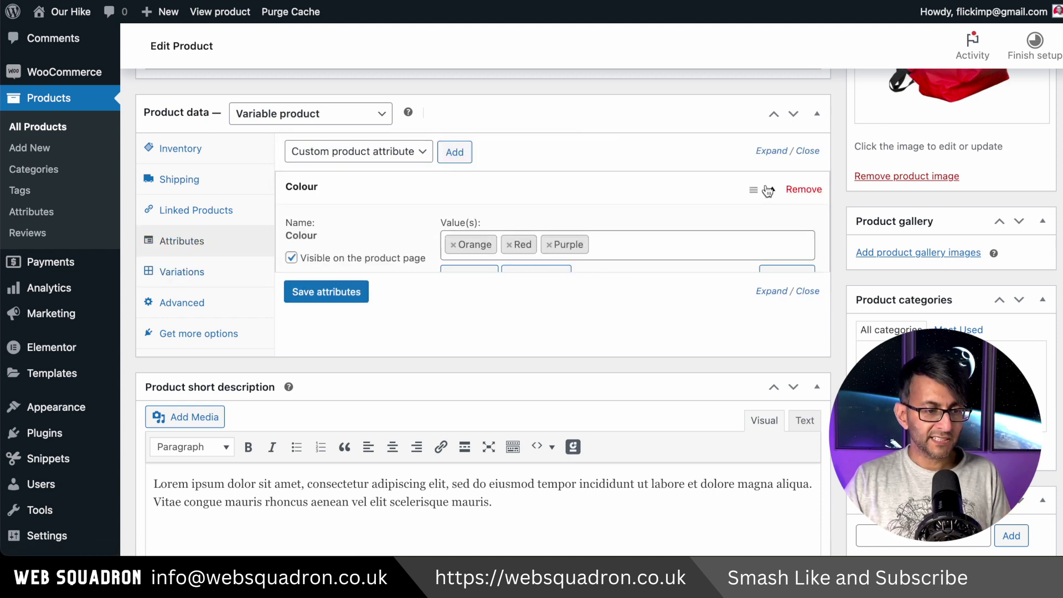
click(613, 241)
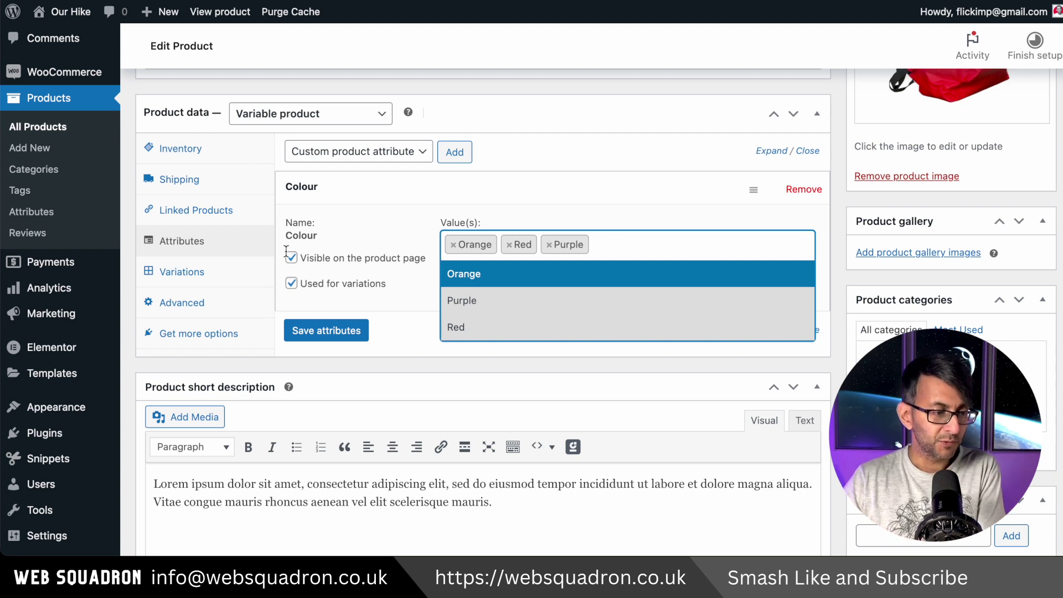
click(194, 277)
Create variations from all attributes, confirming to add the three colour variations.
click(191, 271)
click(552, 153)
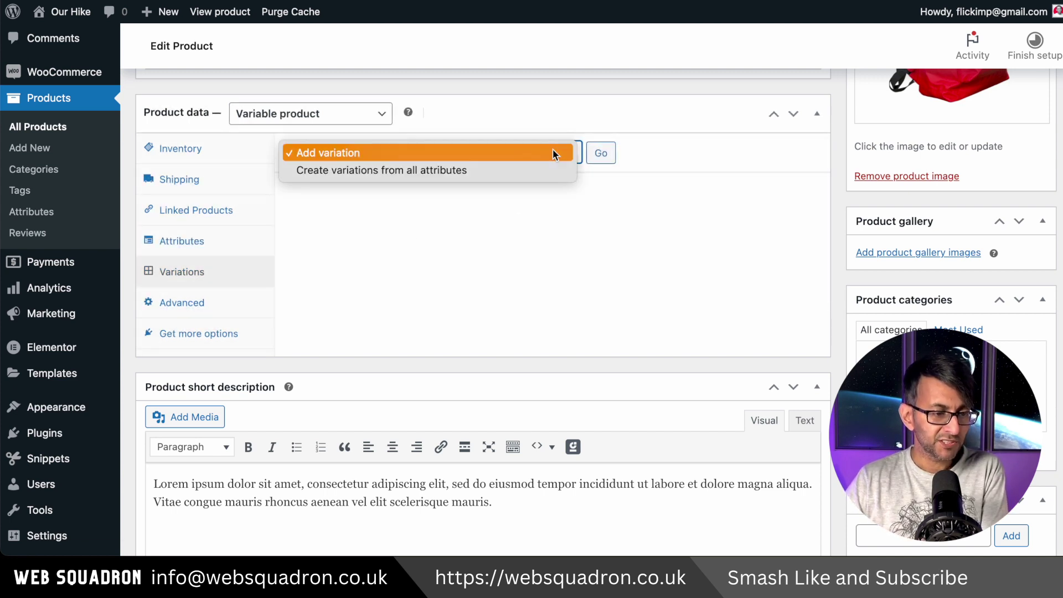
click(479, 171)
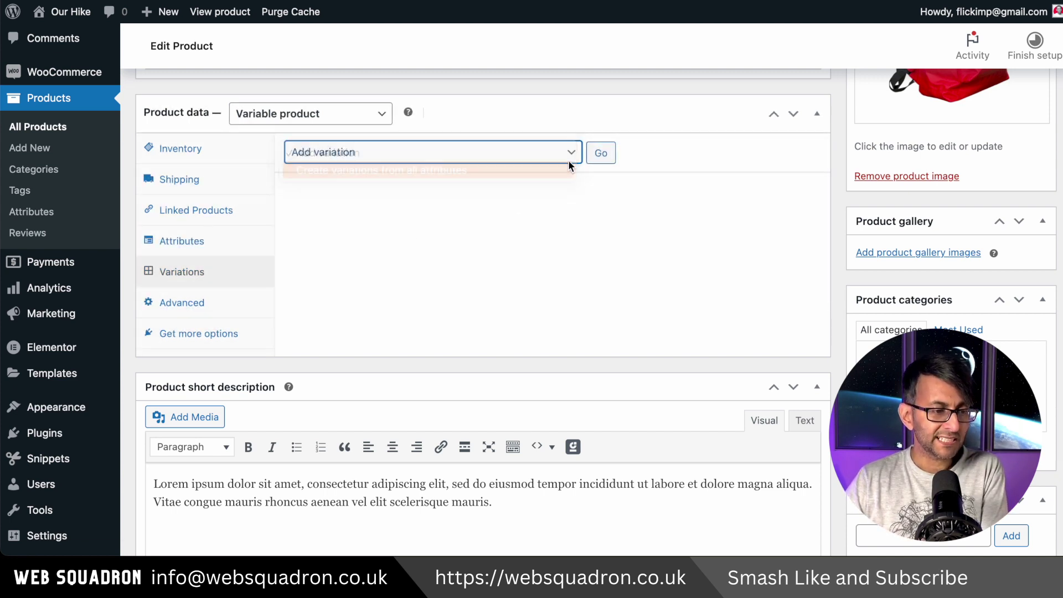
click(600, 158)
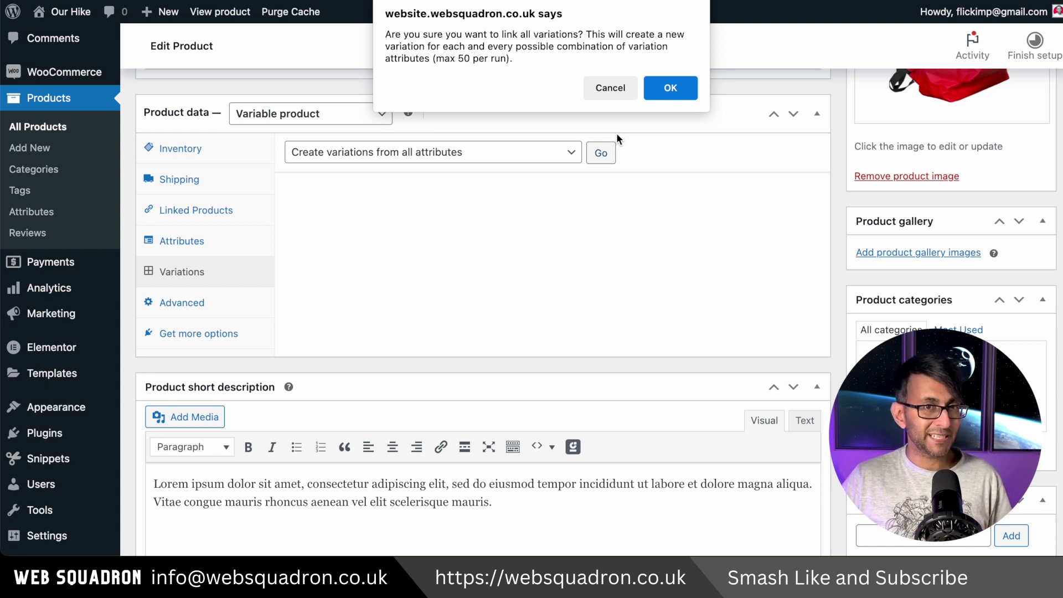
click(673, 88)
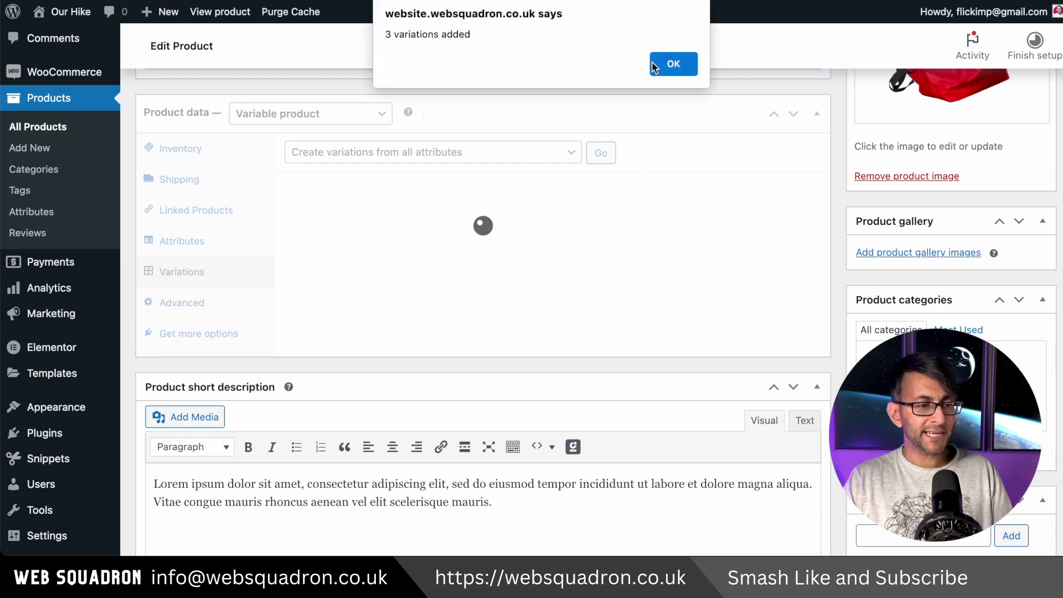
click(673, 65)
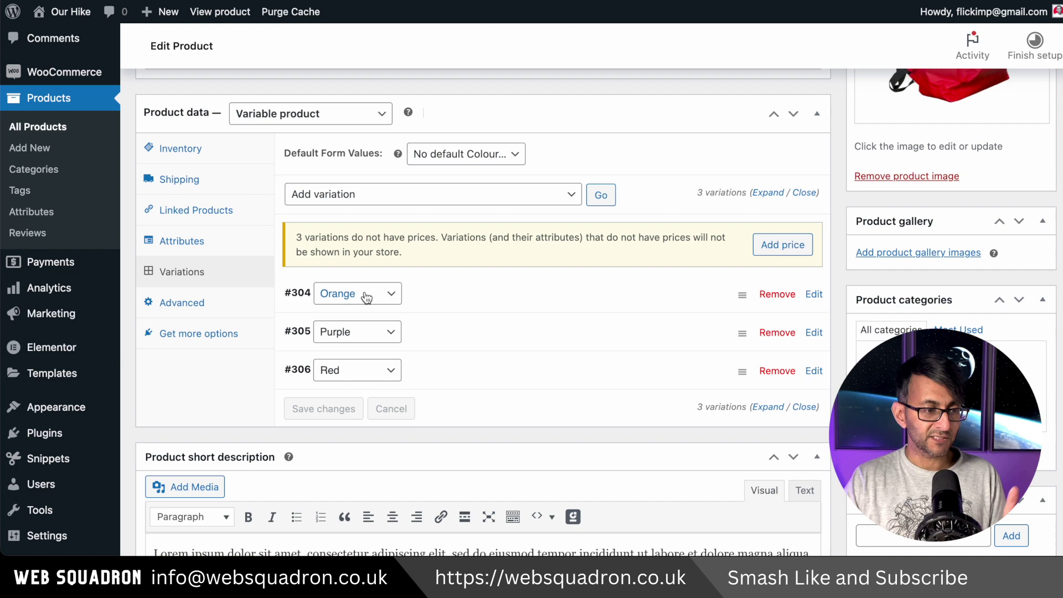
Expand the Orange variation, enable Manage stock, and set the orange backpack image.
click(681, 294)
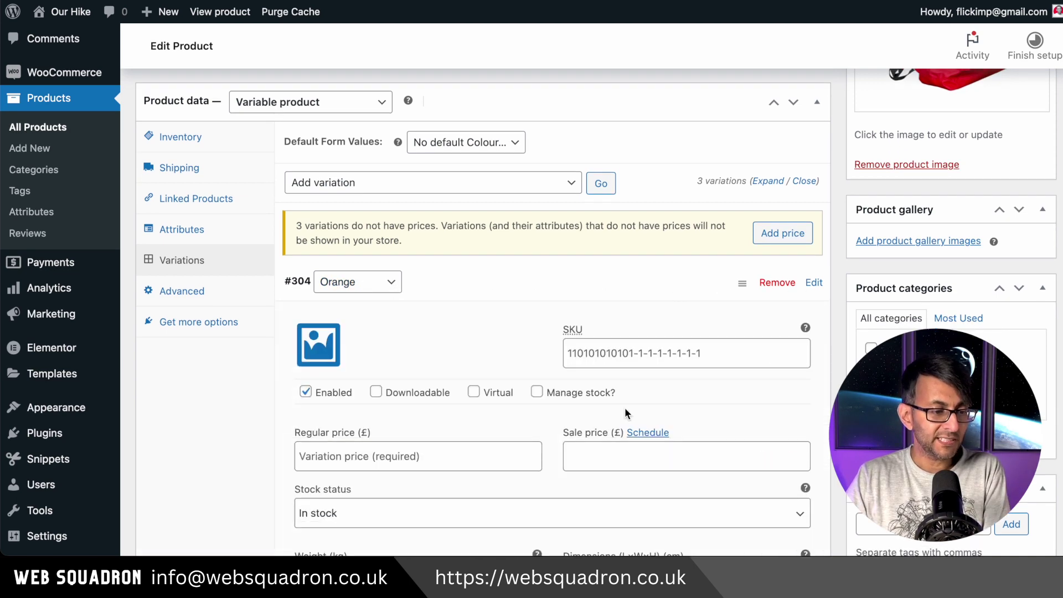
scroll(631, 408, down, 2)
scroll(635, 408, down, 1)
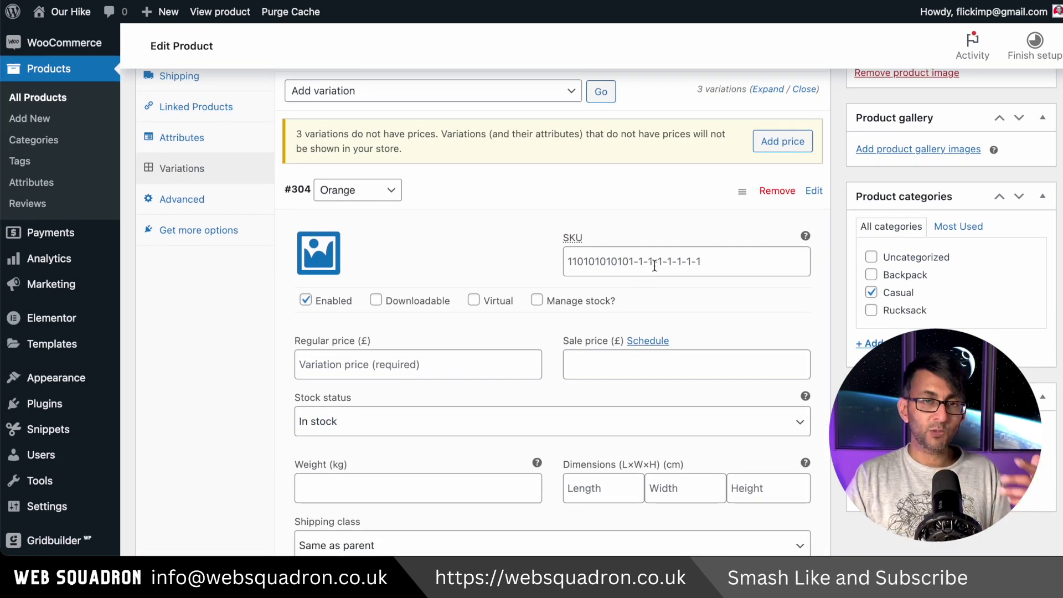
click(536, 301)
scroll(446, 225, down, 3)
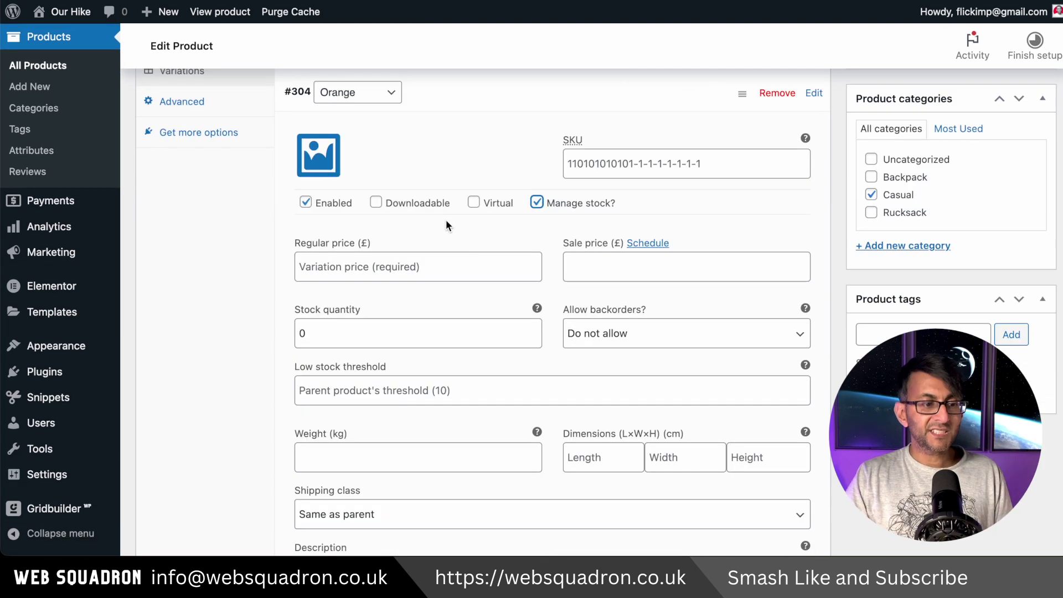
click(326, 167)
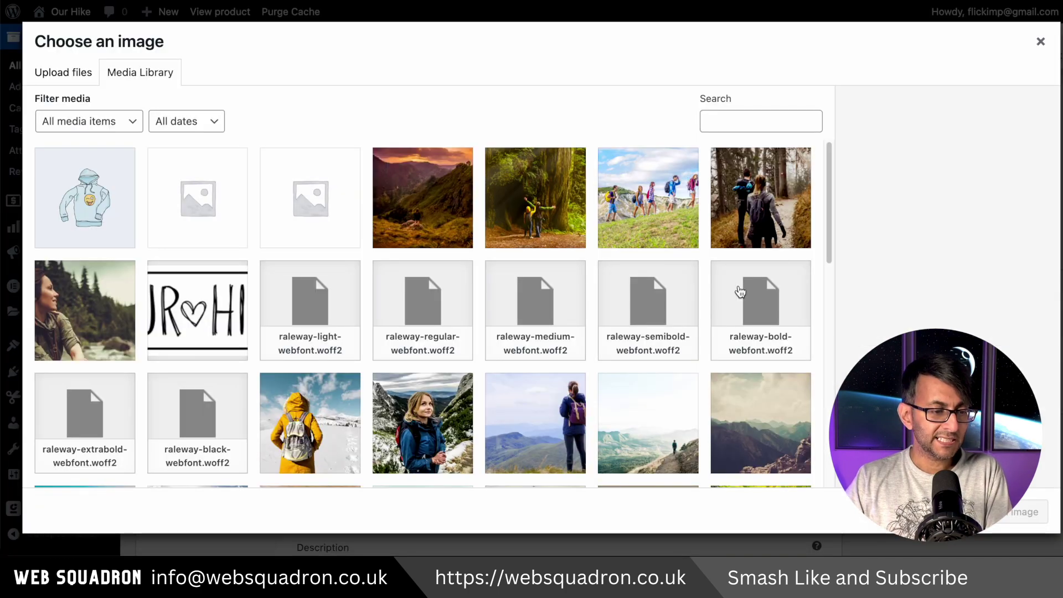
scroll(824, 210, down, 15)
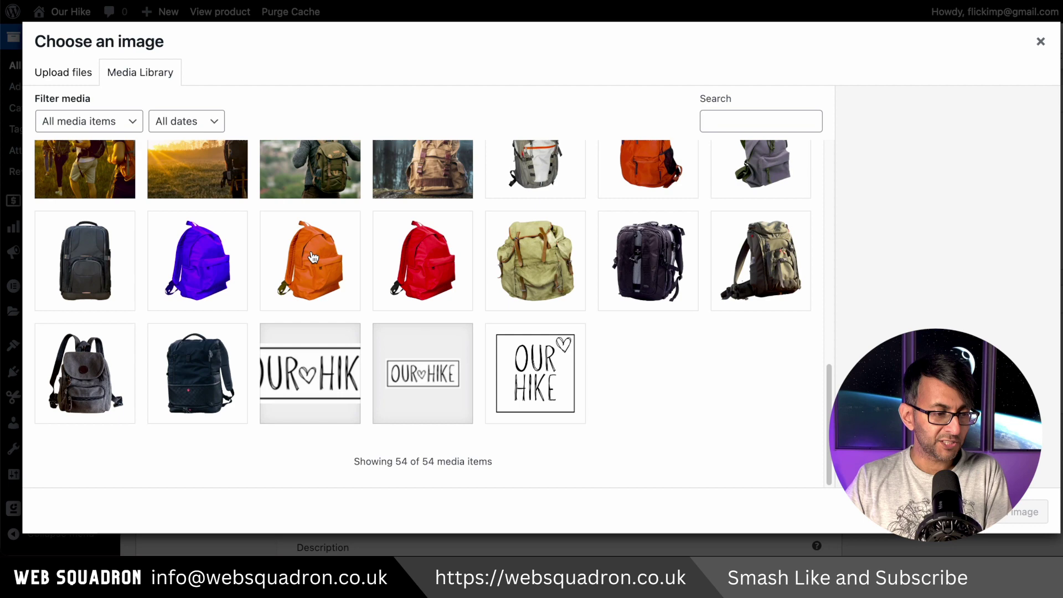
click(311, 257)
click(1024, 511)
Give the Orange variation a 19.99 regular price and 45 stock quantity.
click(450, 265)
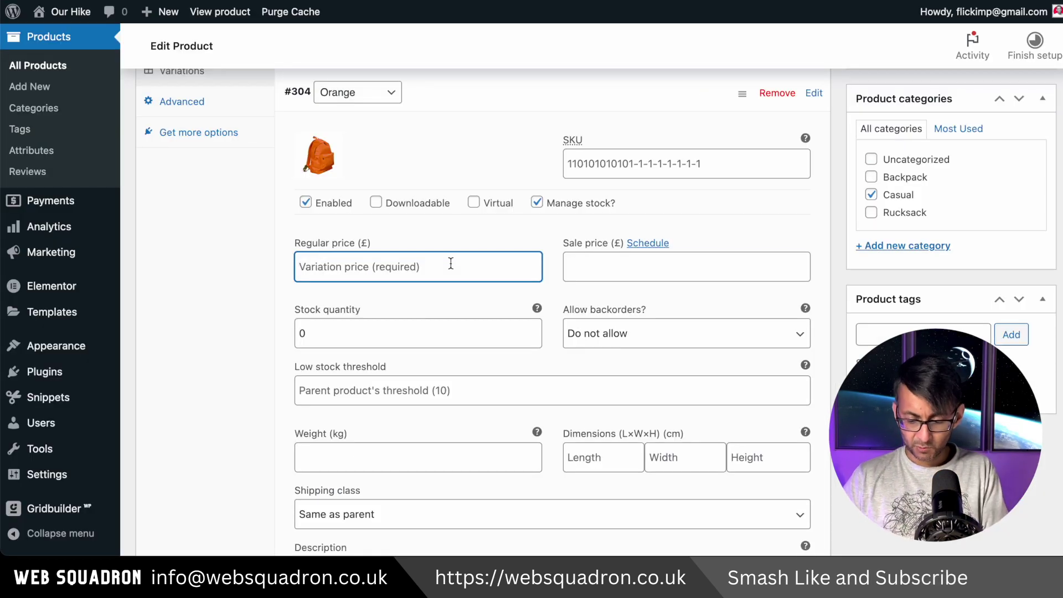
text(19.99)
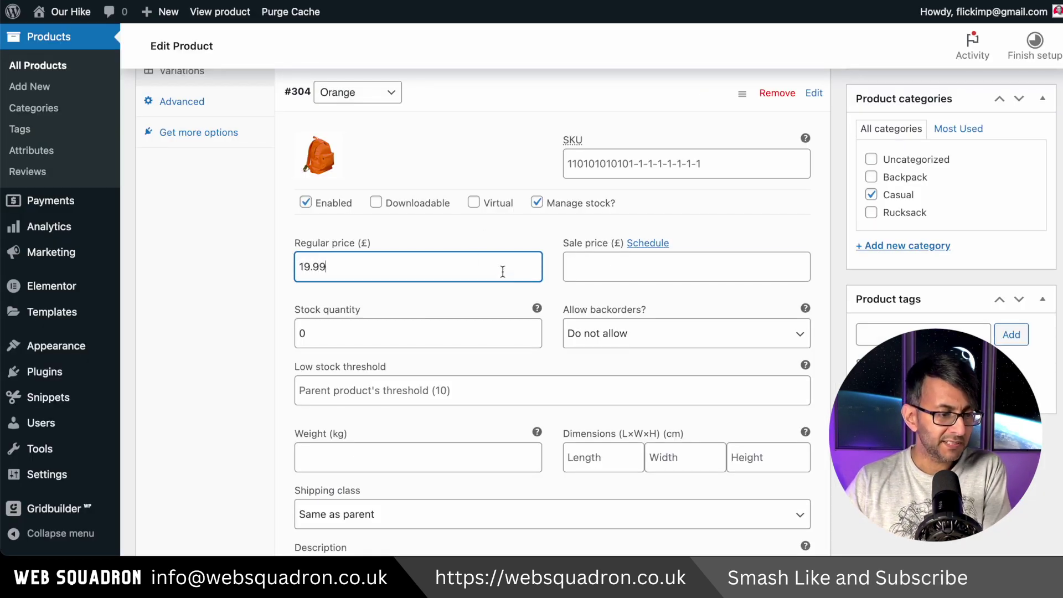
key(Tab)
text(45)
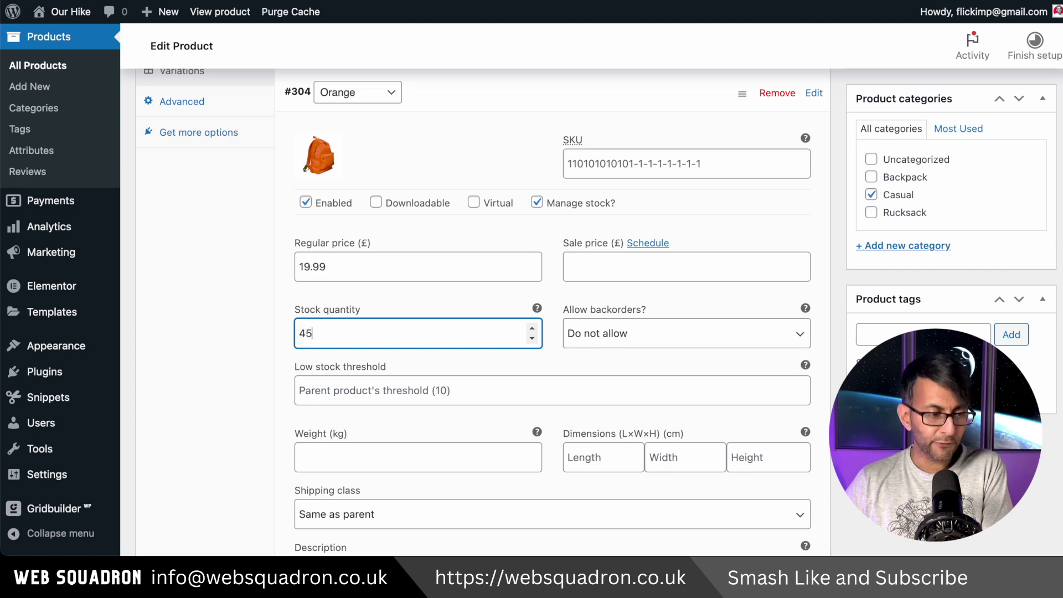
scroll(519, 343, down, 2)
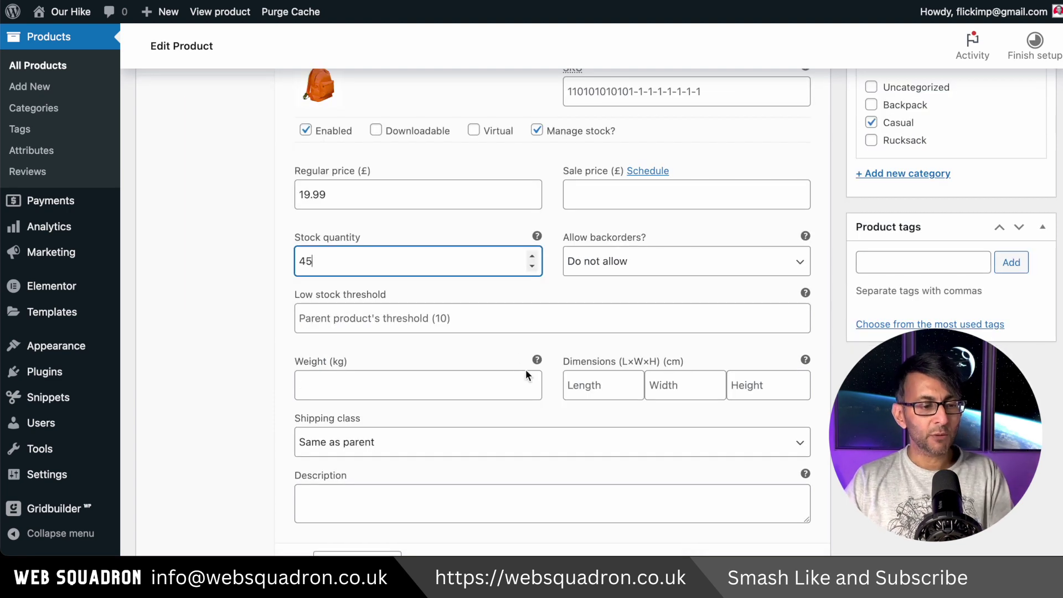
scroll(522, 409, down, 3)
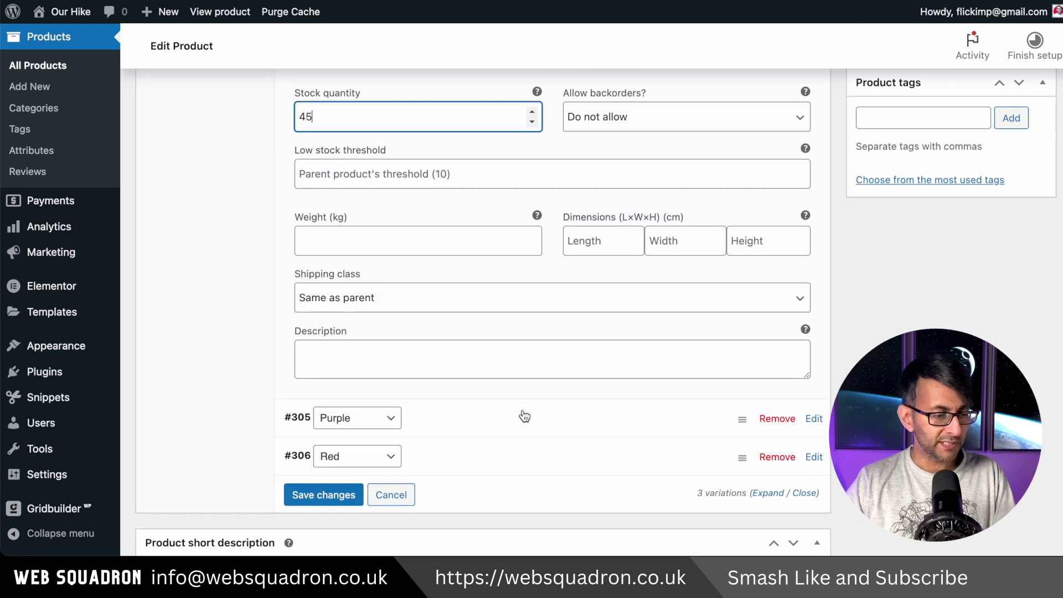
scroll(523, 416, up, 1)
Give the Purple variation the purple backpack image, 35 managed stock and a 19.49 price.
click(516, 461)
scroll(516, 462, down, 3)
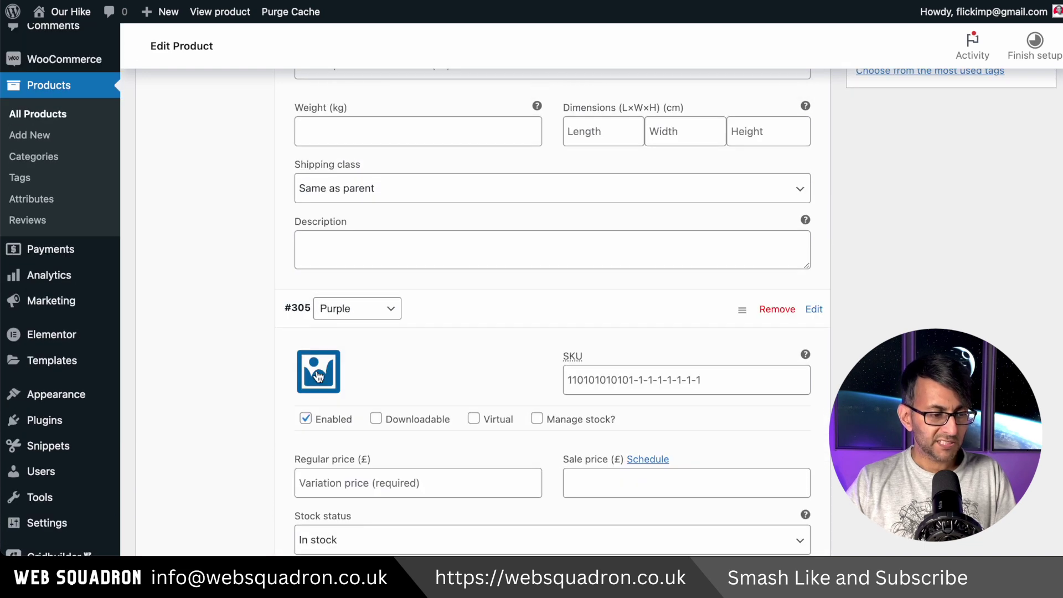
click(316, 373)
double_click(246, 302)
click(537, 262)
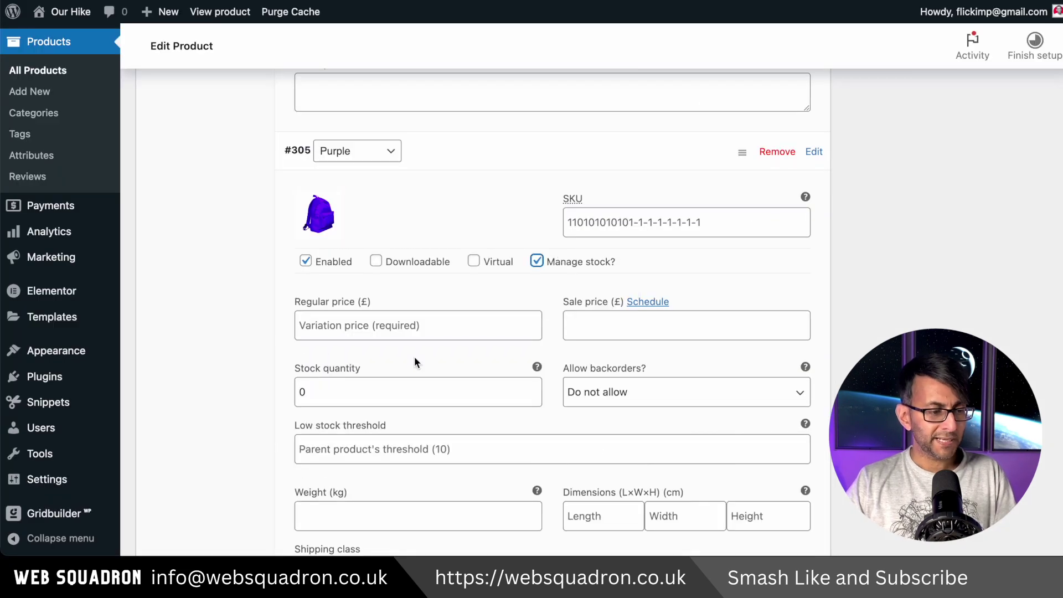
double_click(384, 389)
text(35)
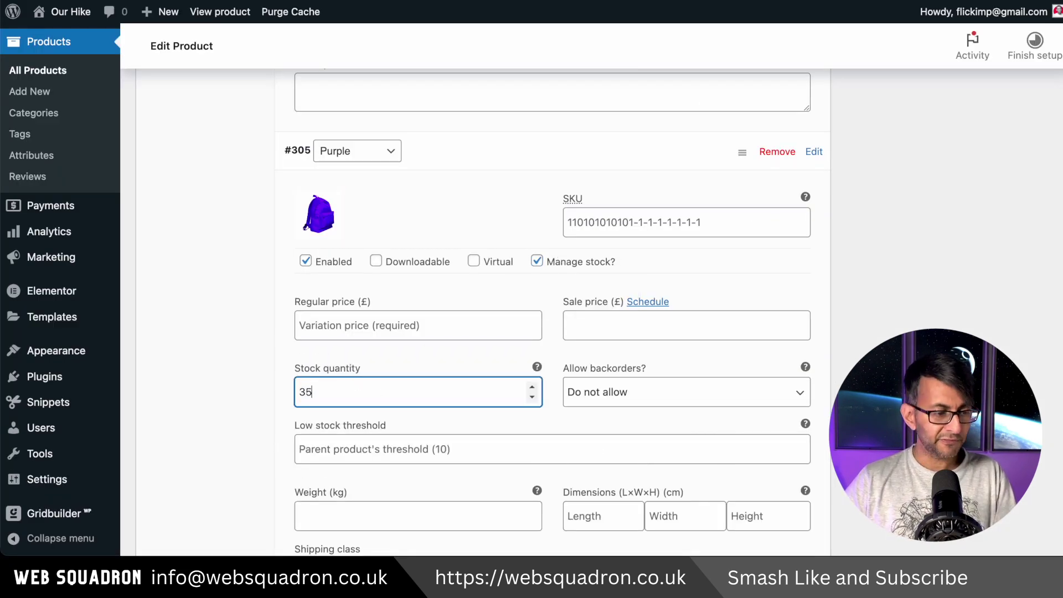
click(356, 328)
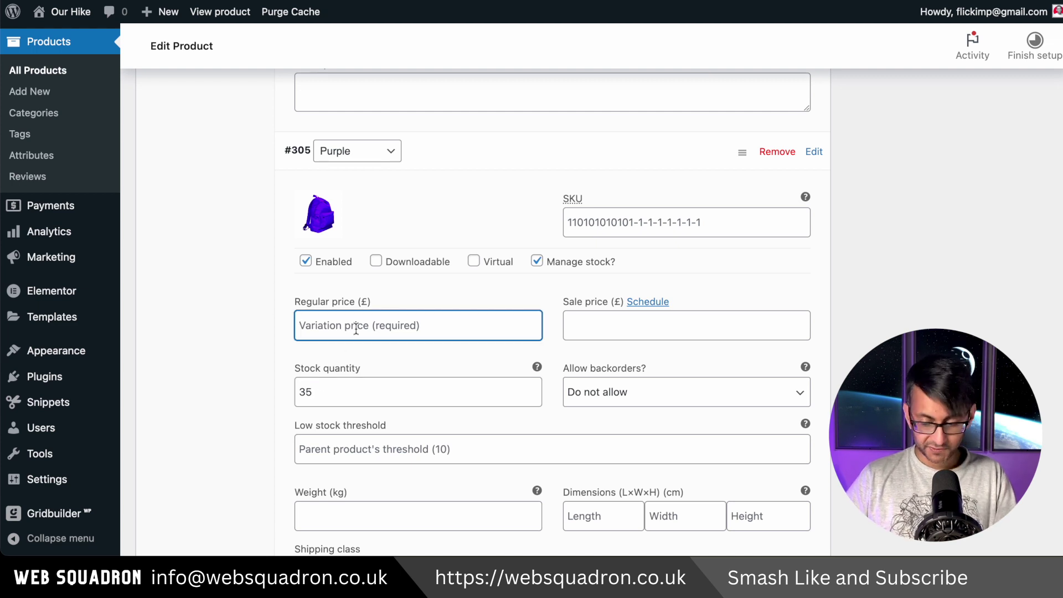
text(19.49)
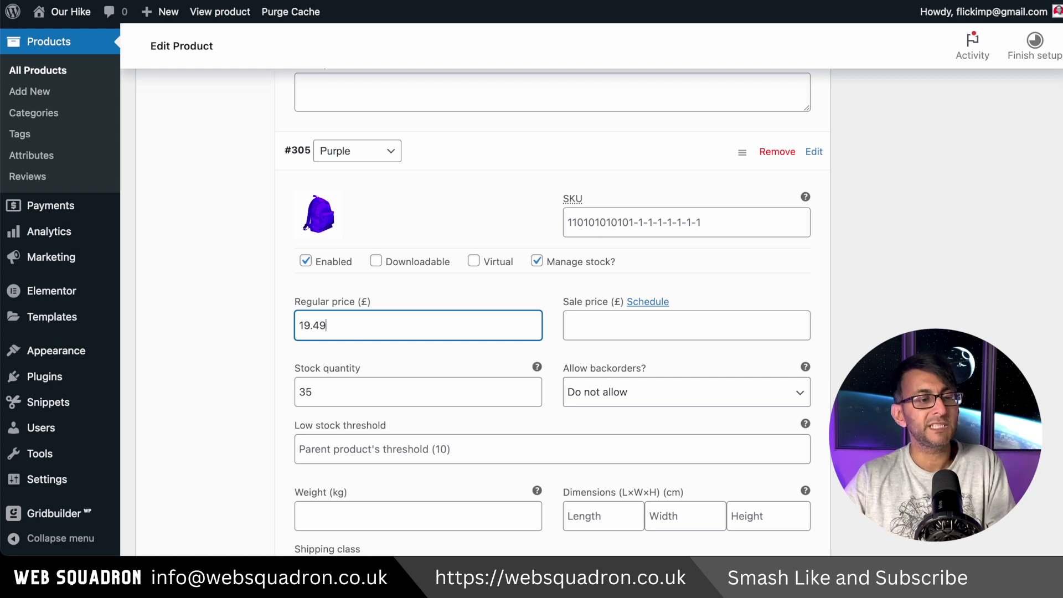
Open the Red variation (£23.99, 10 in stock) and save the variation changes.
scroll(243, 256, down, 7)
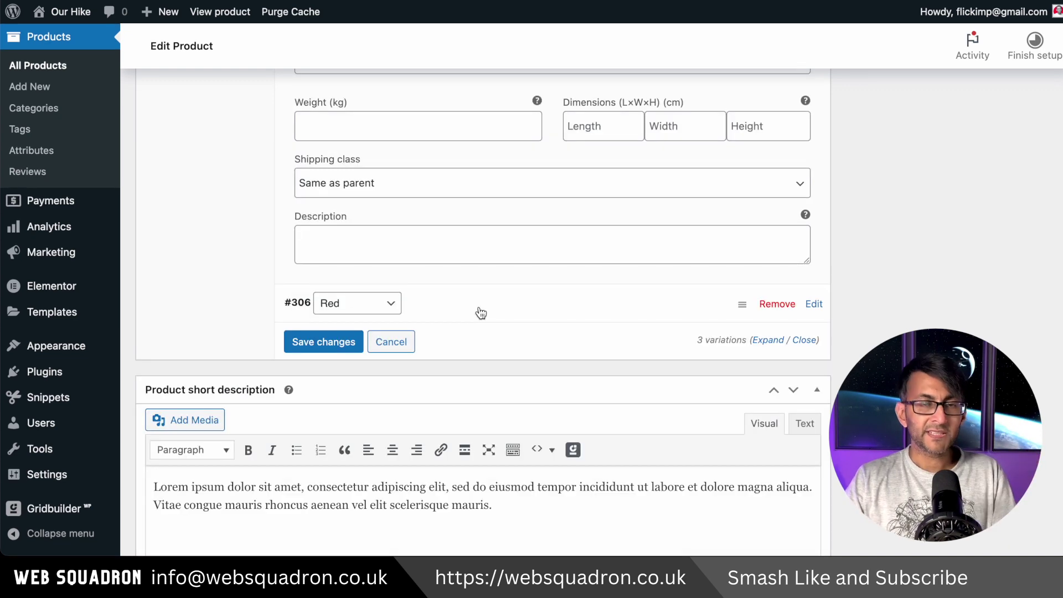
click(477, 313)
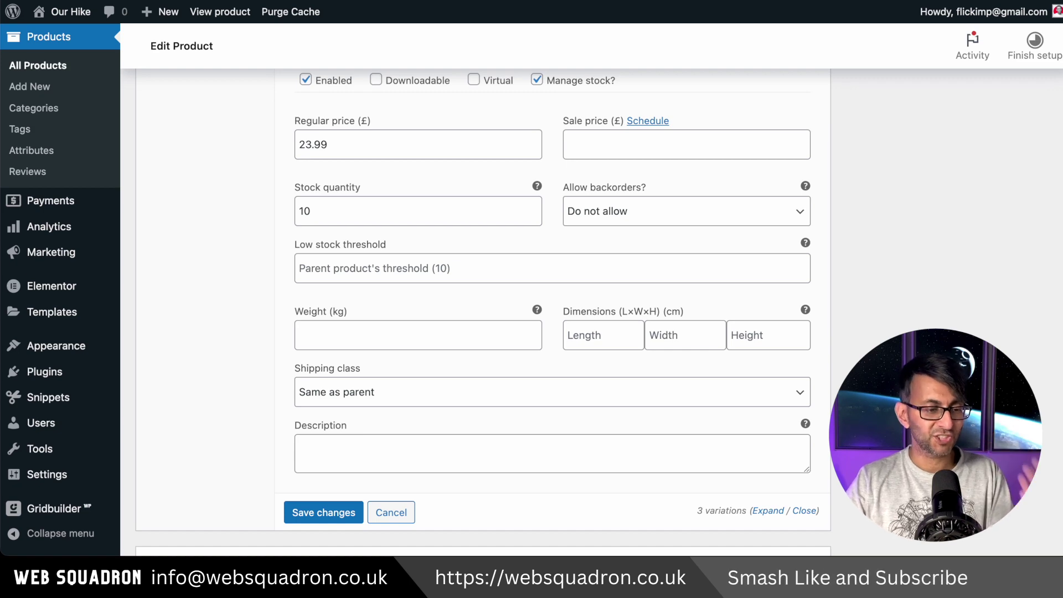
click(339, 514)
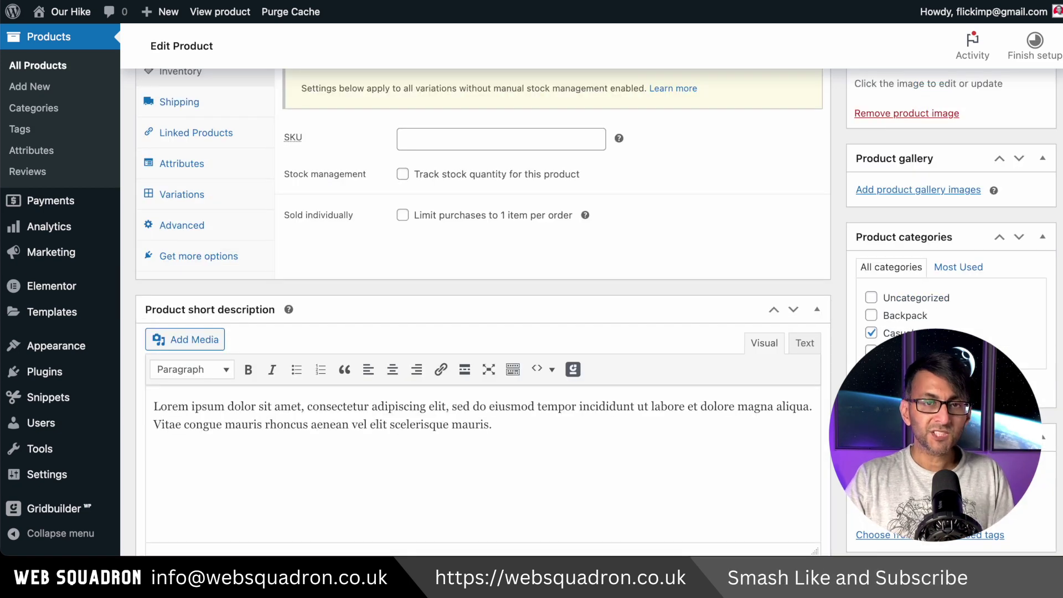
Add the purple and orange backpack images to Roamer's product gallery.
click(924, 190)
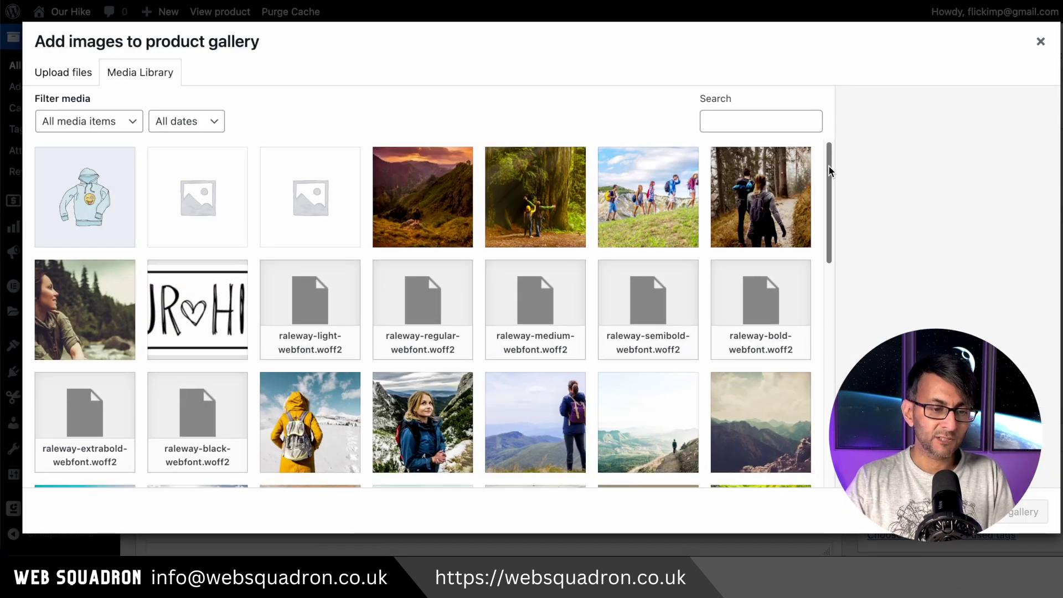
drag(828, 165, 823, 364)
click(172, 327)
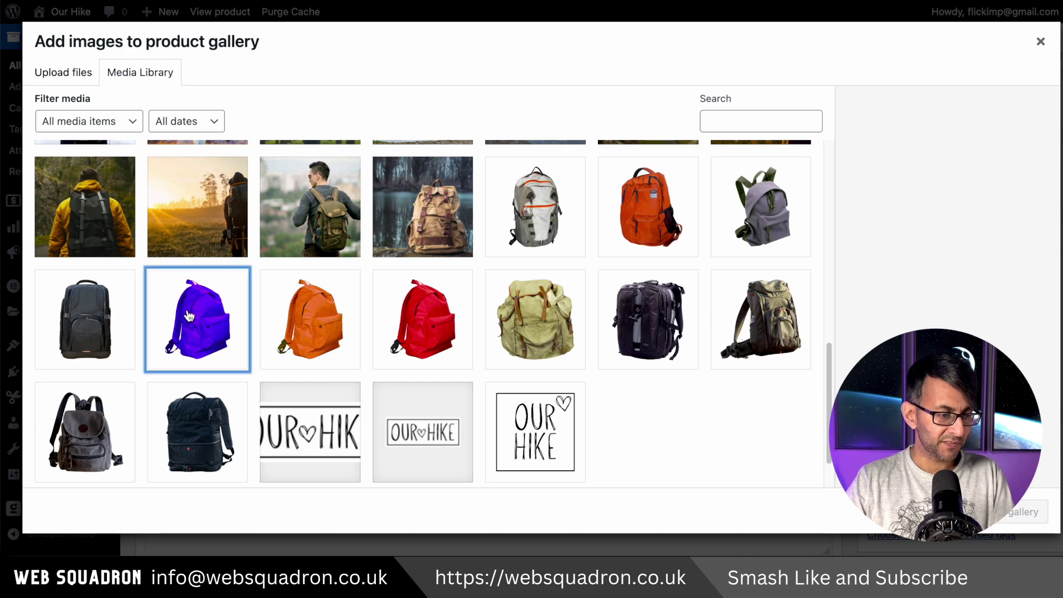
click(354, 328)
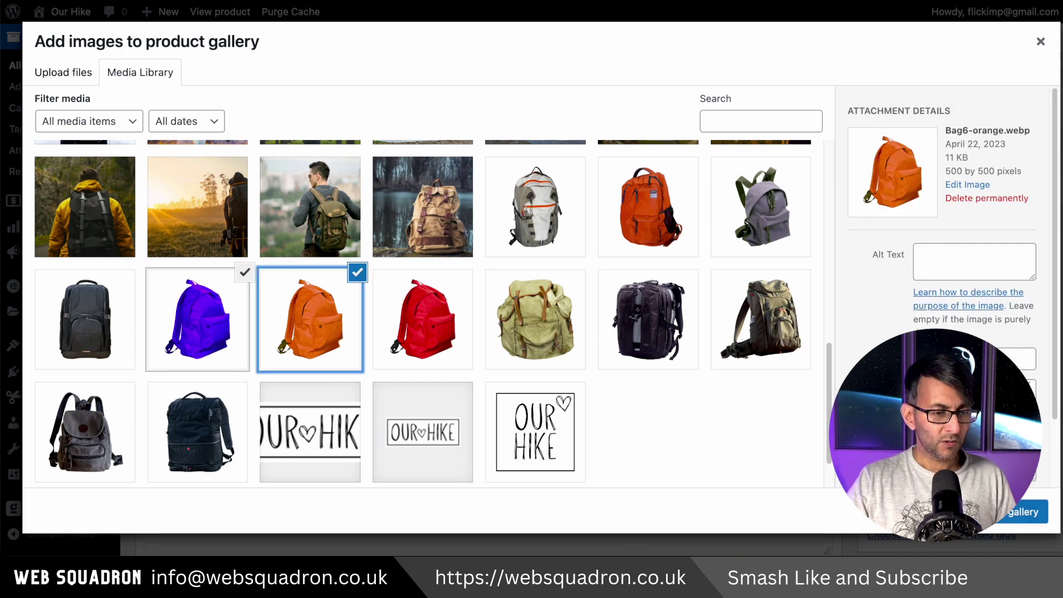
click(1015, 511)
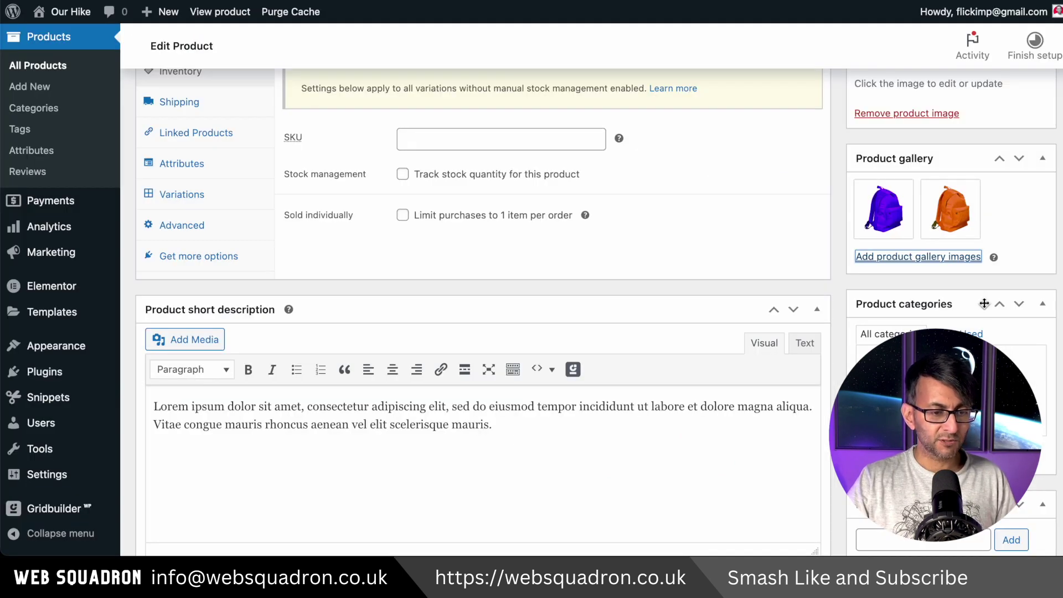
scroll(845, 275, up, 5)
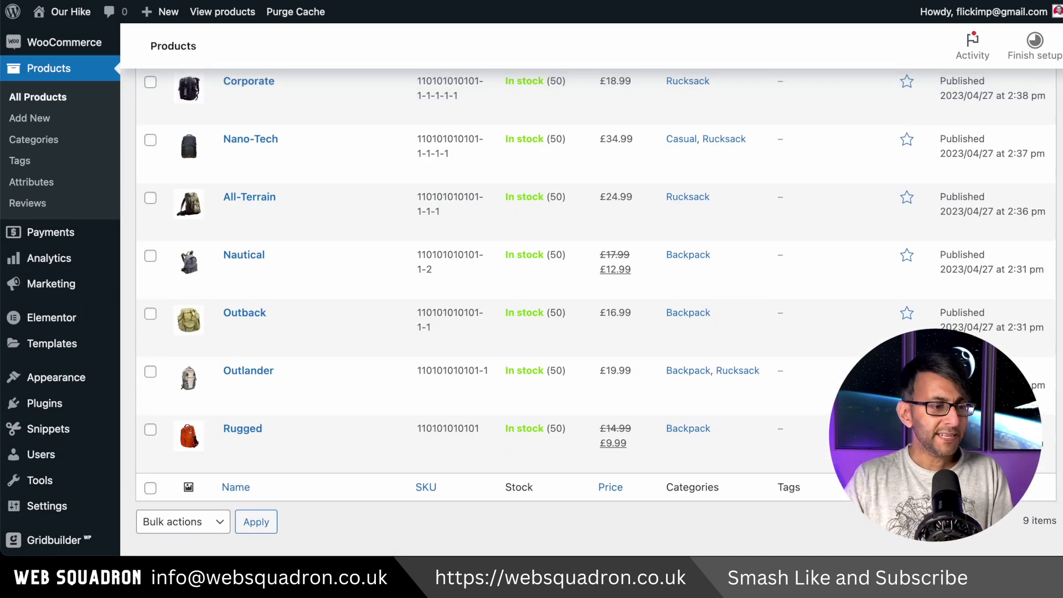
Quick Edit Roamer to tick Backpack, untick Casual, and apply the update.
scroll(531, 288, up, 3)
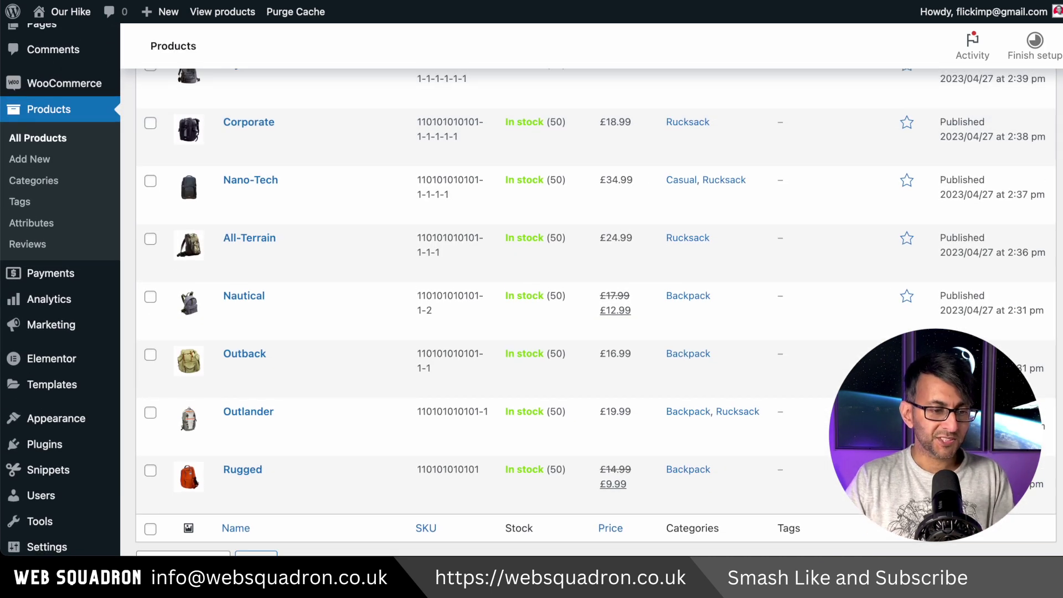
mouse_move(339, 171)
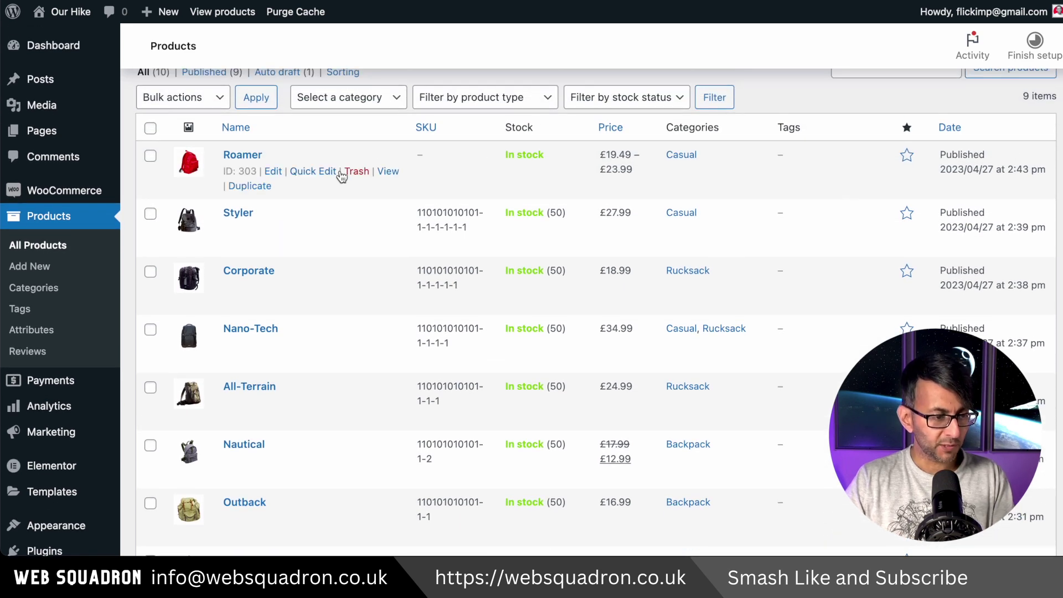
click(313, 171)
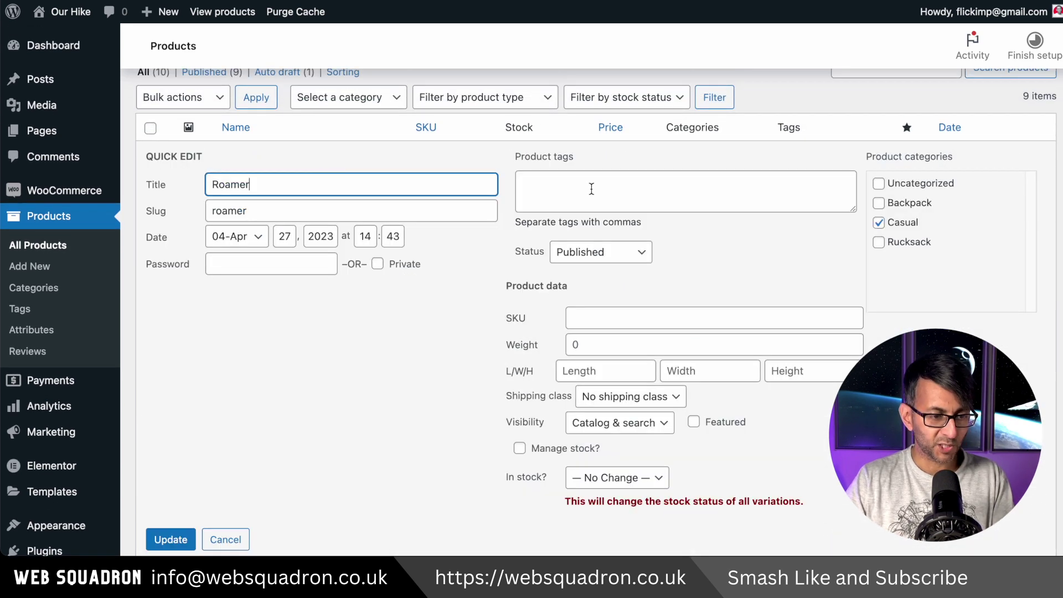
click(878, 222)
click(879, 203)
key(Return)
scroll(878, 202, down, 3)
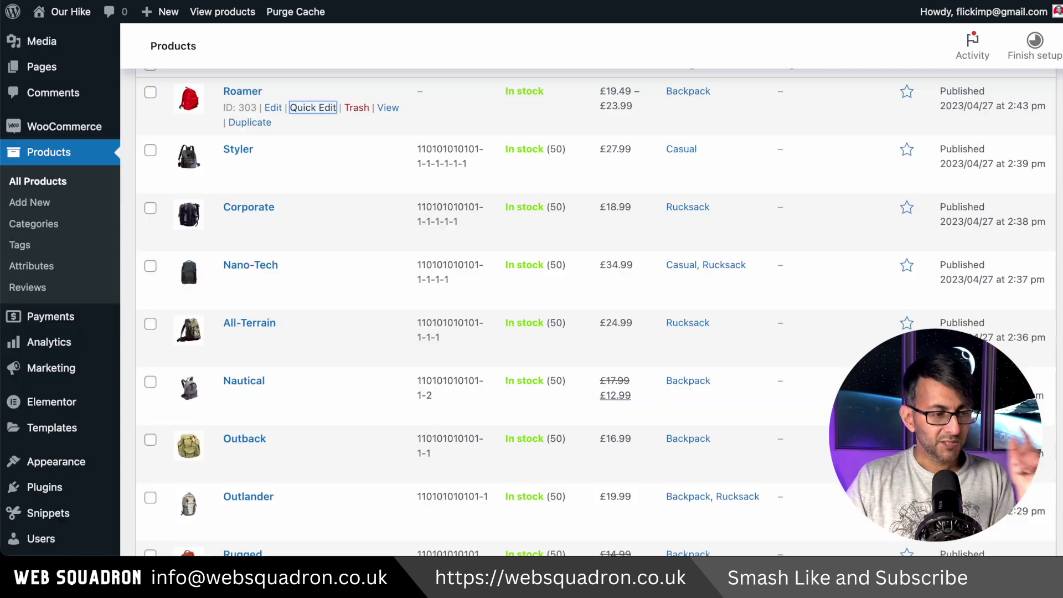
scroll(553, 310, up, 3)
scroll(554, 310, down, 3)
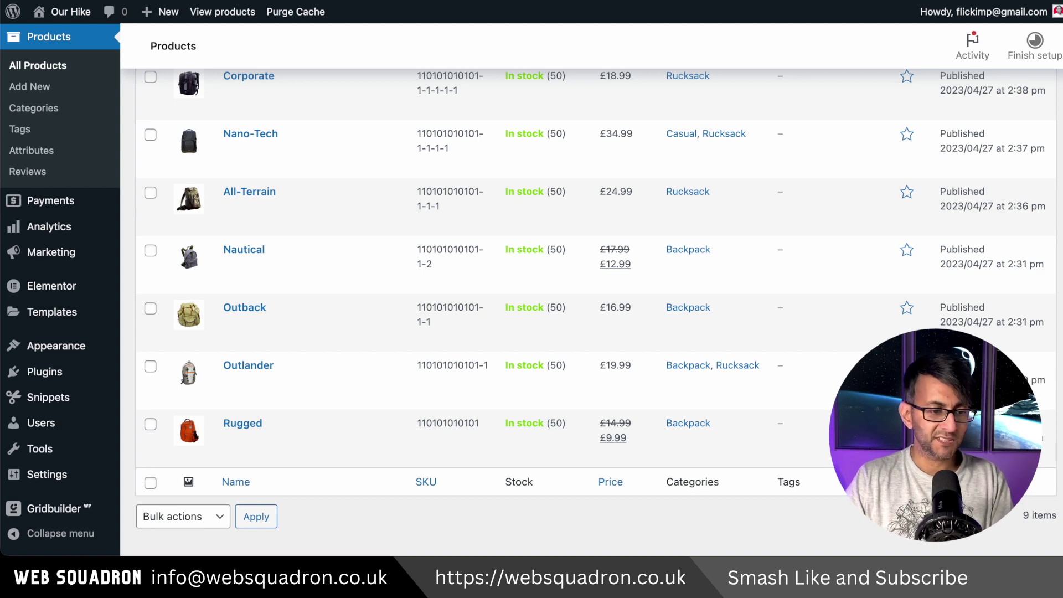
scroll(554, 310, up, 1)
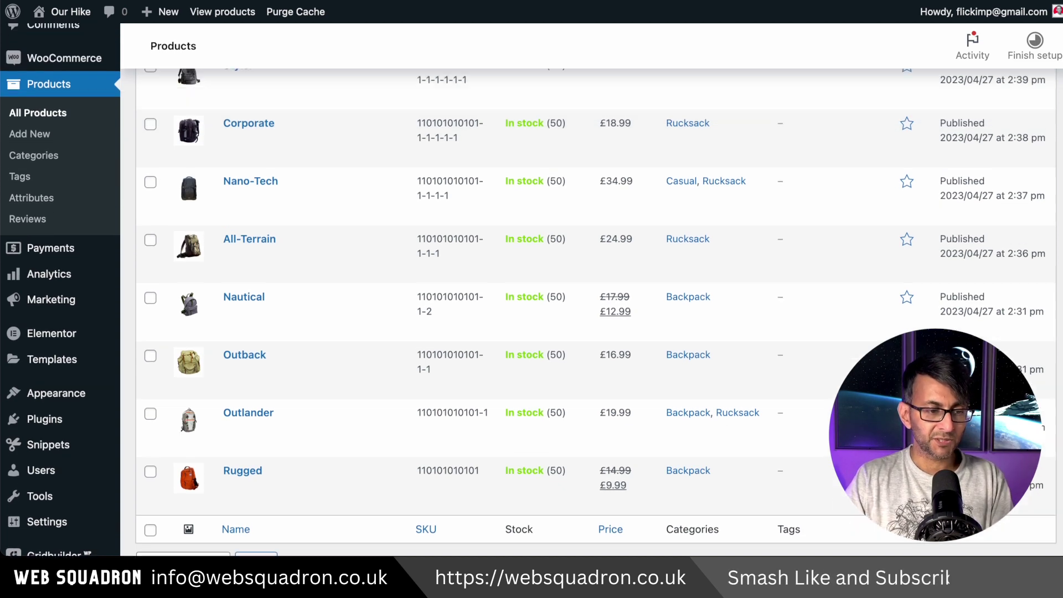
scroll(257, 143, up, 2)
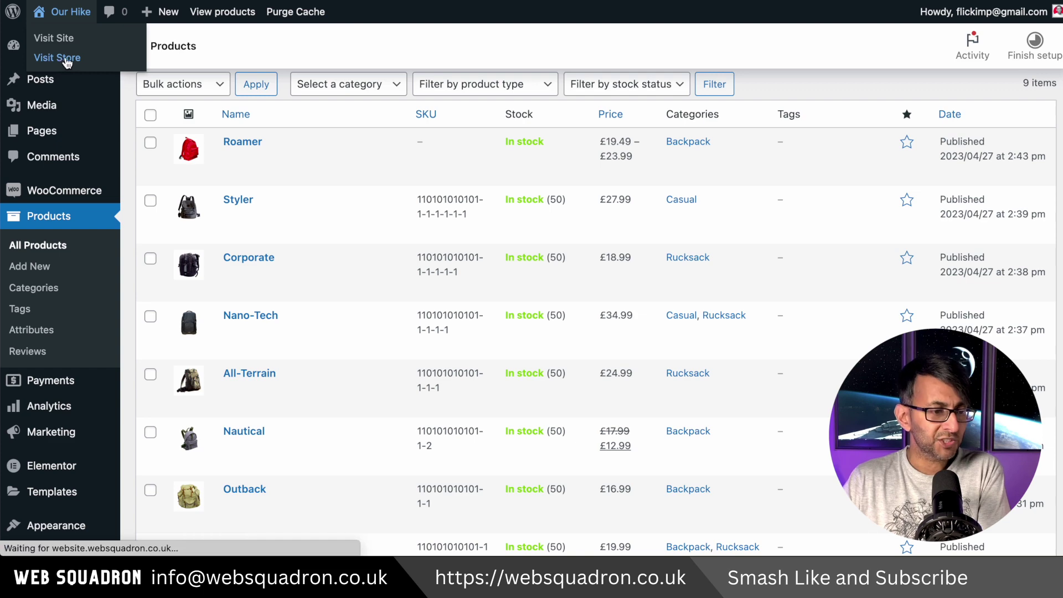
scroll(758, 127, down, 2)
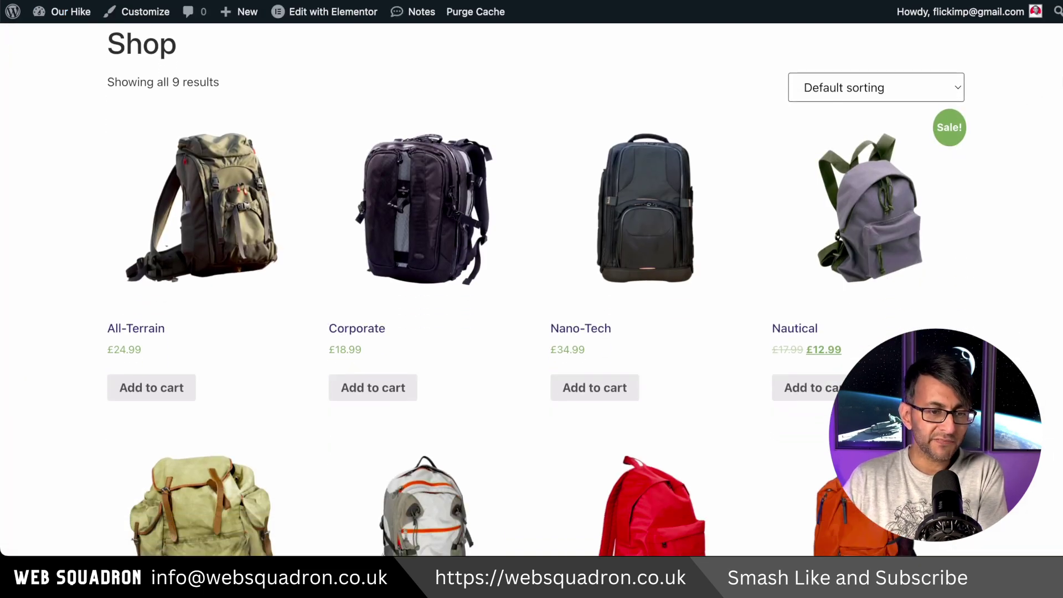
click(902, 91)
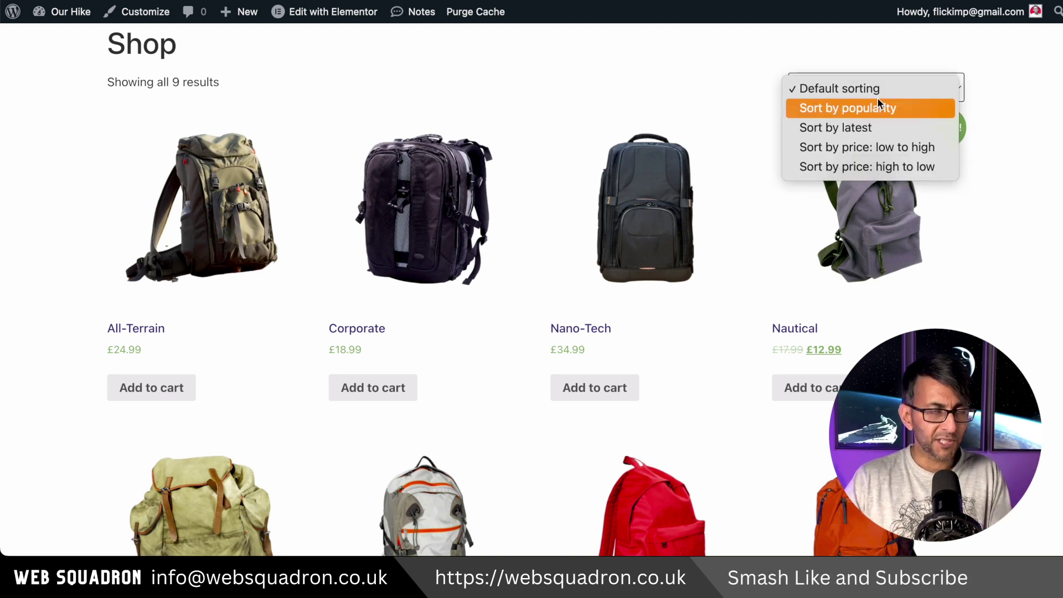
click(1032, 114)
scroll(1059, 104, down, 3)
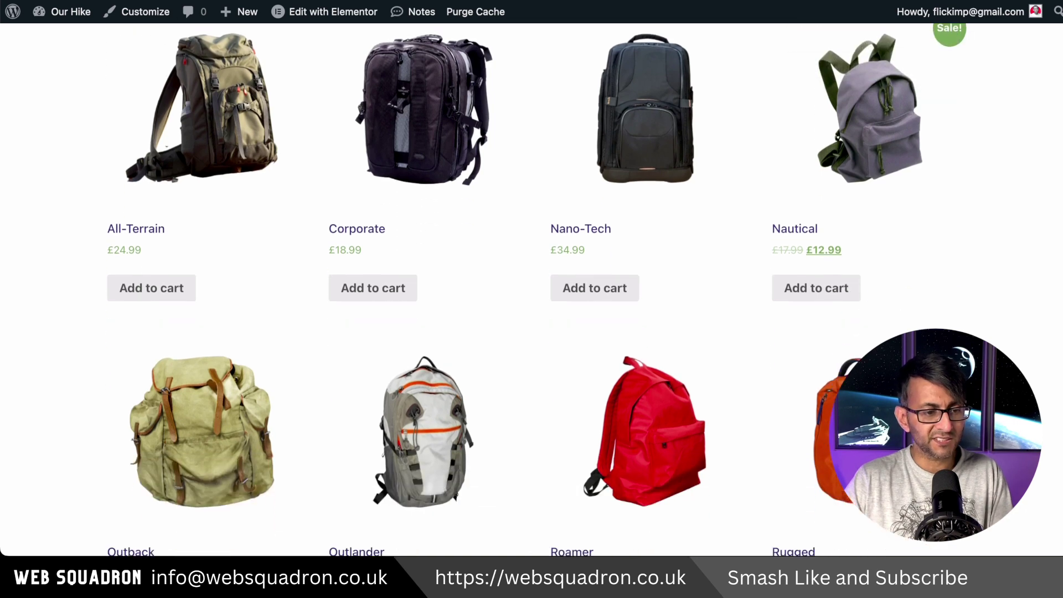
scroll(532, 288, down, 5)
scroll(532, 288, down, 3)
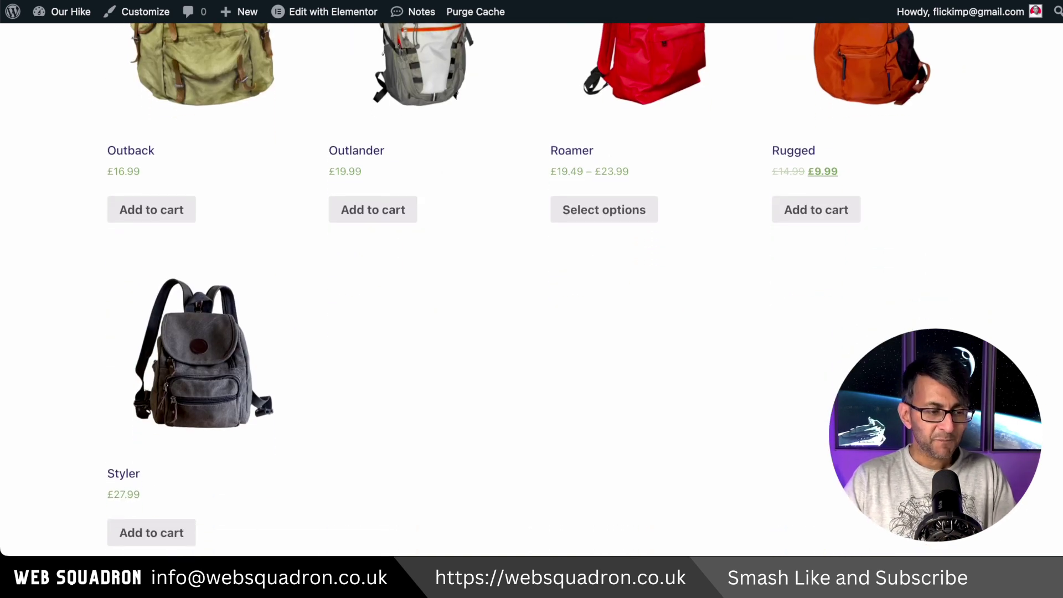
scroll(531, 288, up, 3)
scroll(531, 288, up, 5)
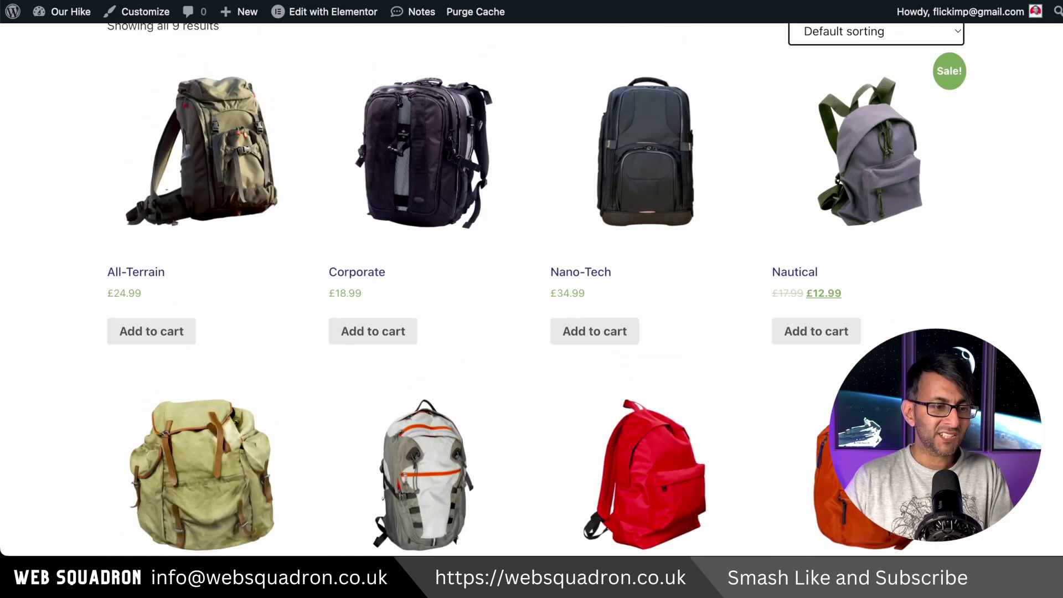
scroll(531, 287, down, 3)
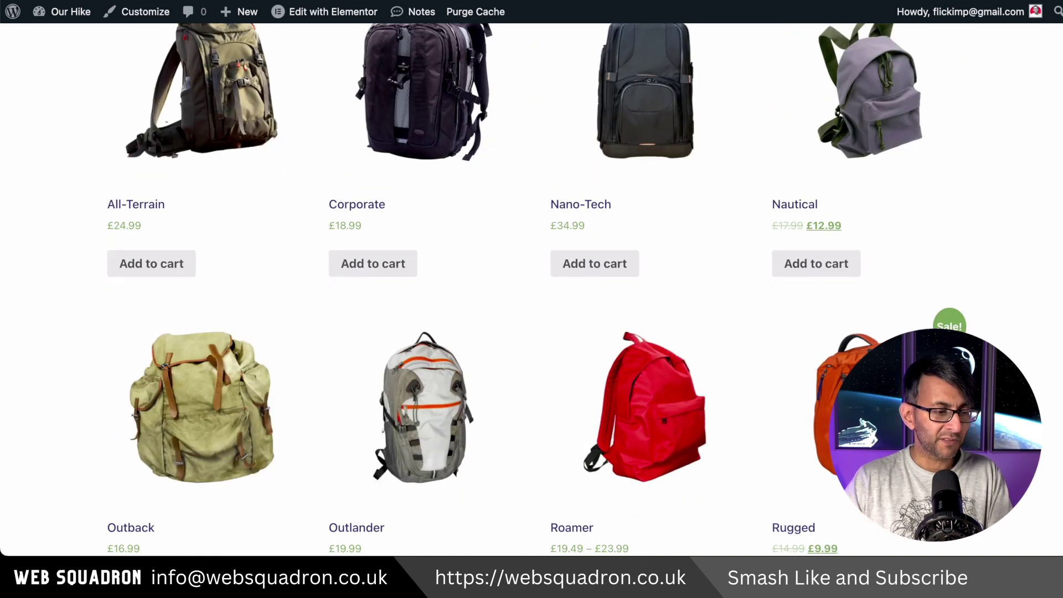
scroll(531, 288, down, 5)
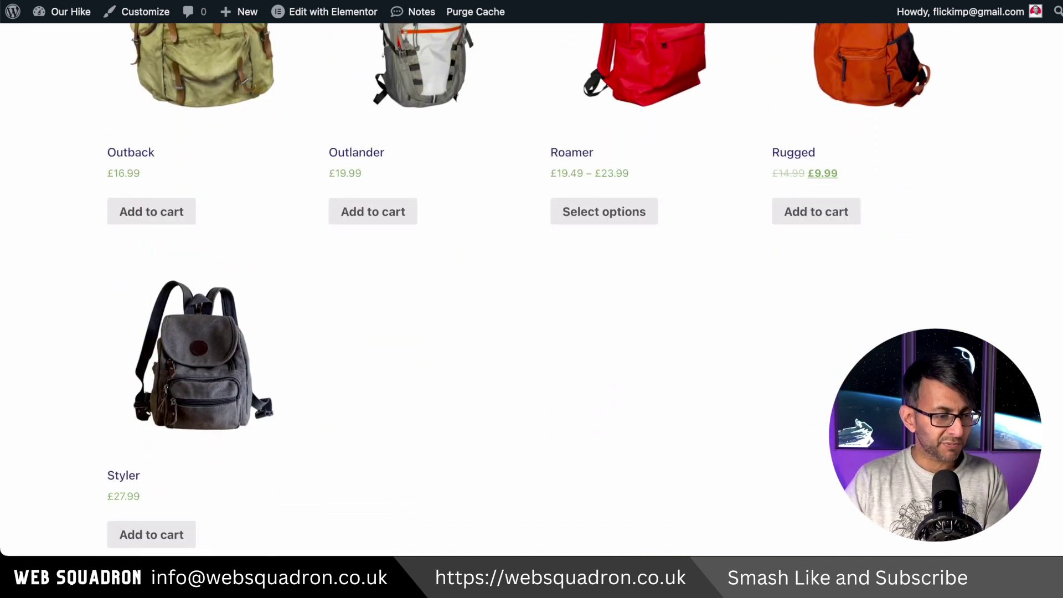
scroll(531, 288, up, 1)
scroll(733, 307, up, 1)
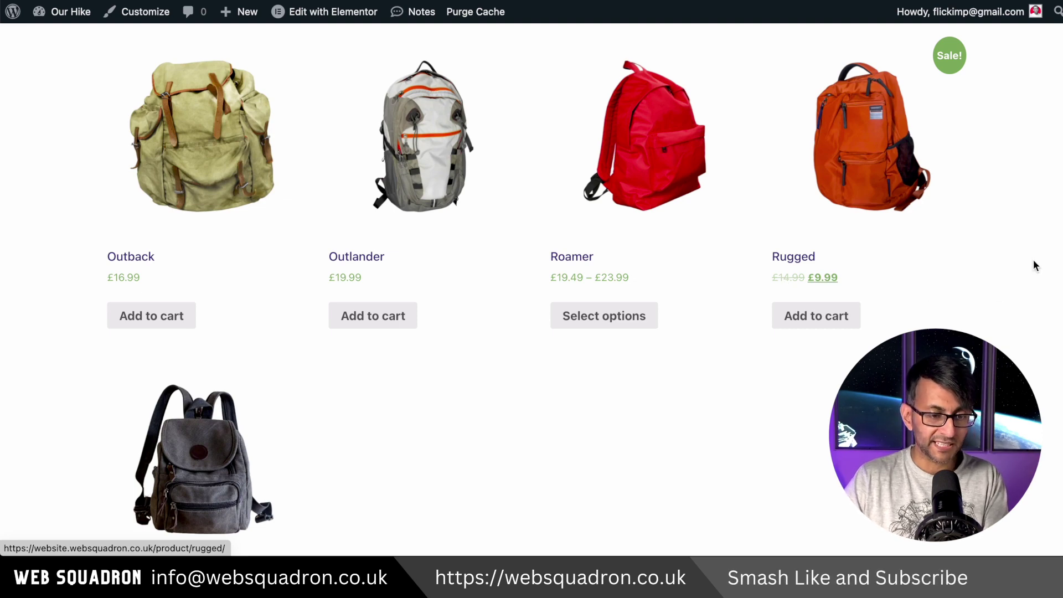
scroll(531, 287, up, 5)
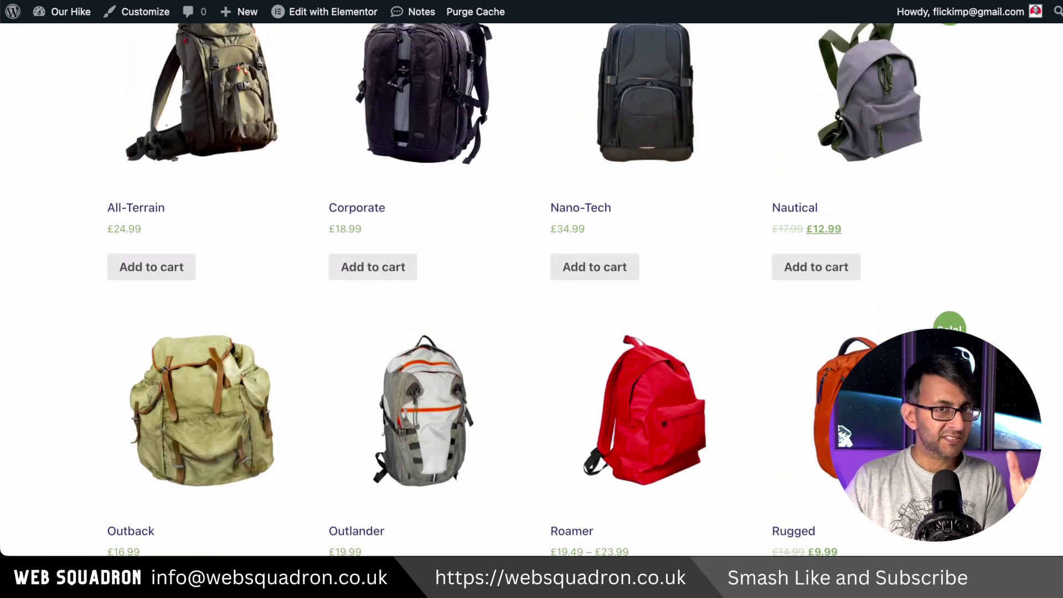
scroll(531, 288, down, 2)
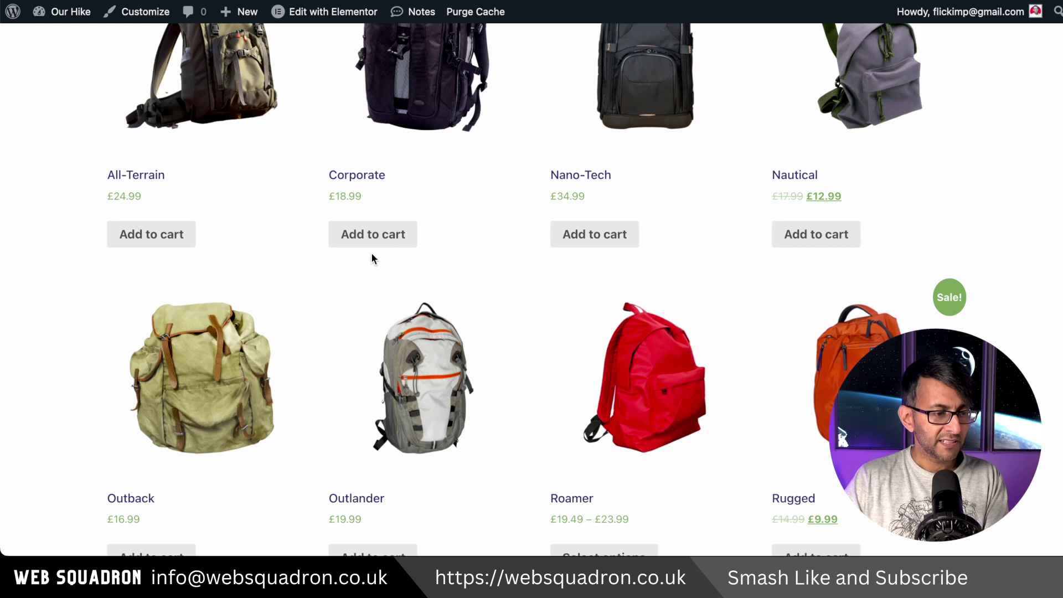
click(410, 121)
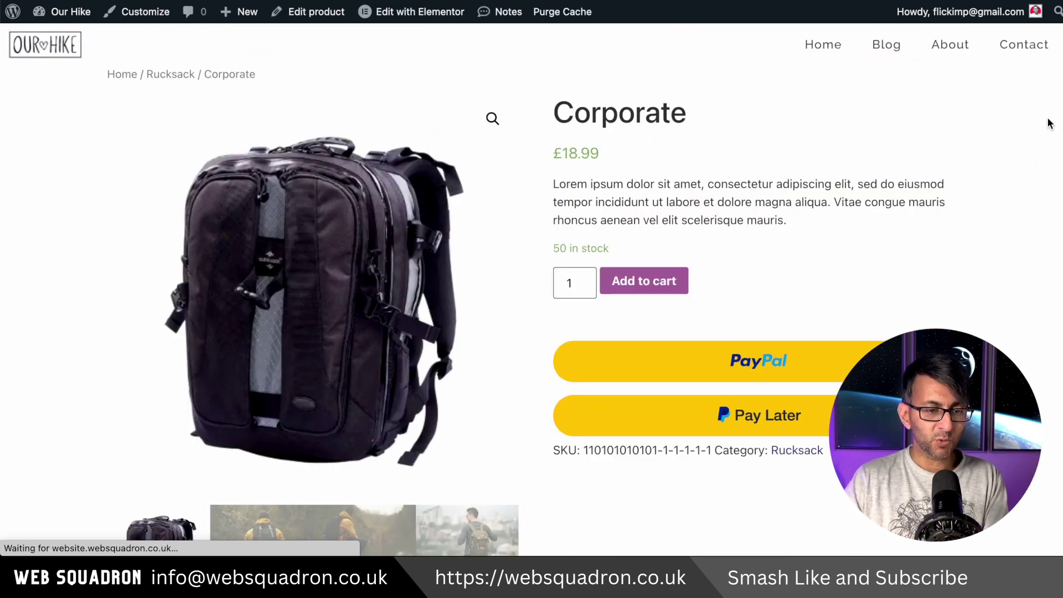
scroll(948, 200, down, 4)
scroll(947, 199, up, 2)
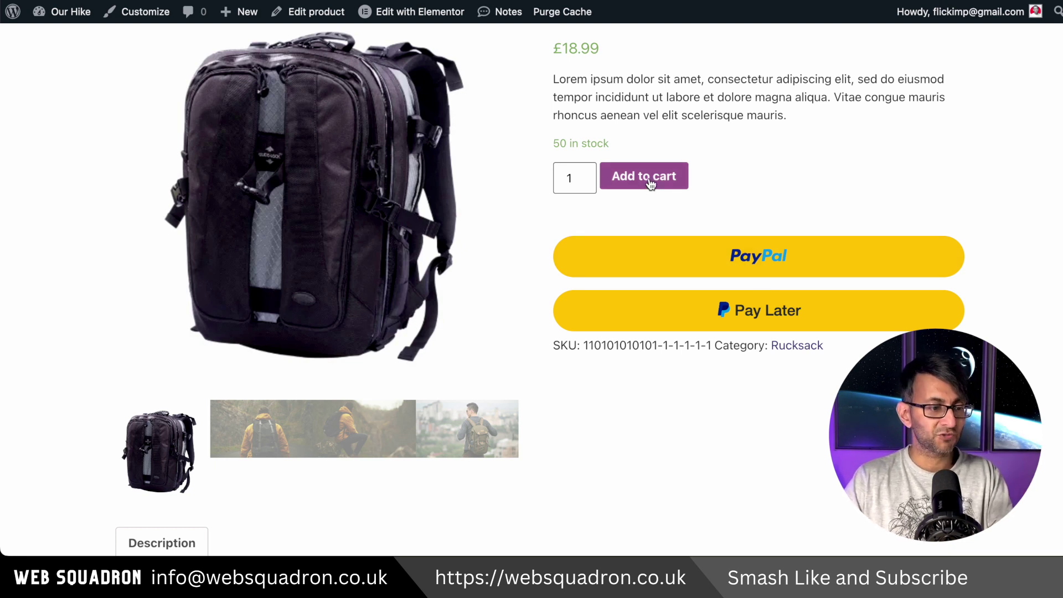
click(235, 439)
click(360, 277)
scroll(470, 327, up, 2)
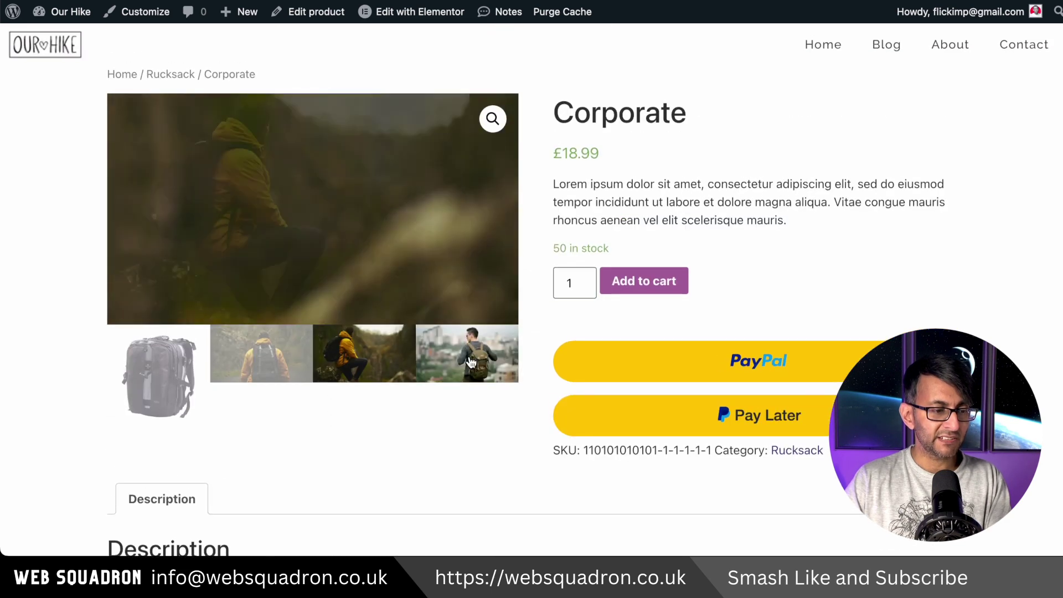
click(469, 362)
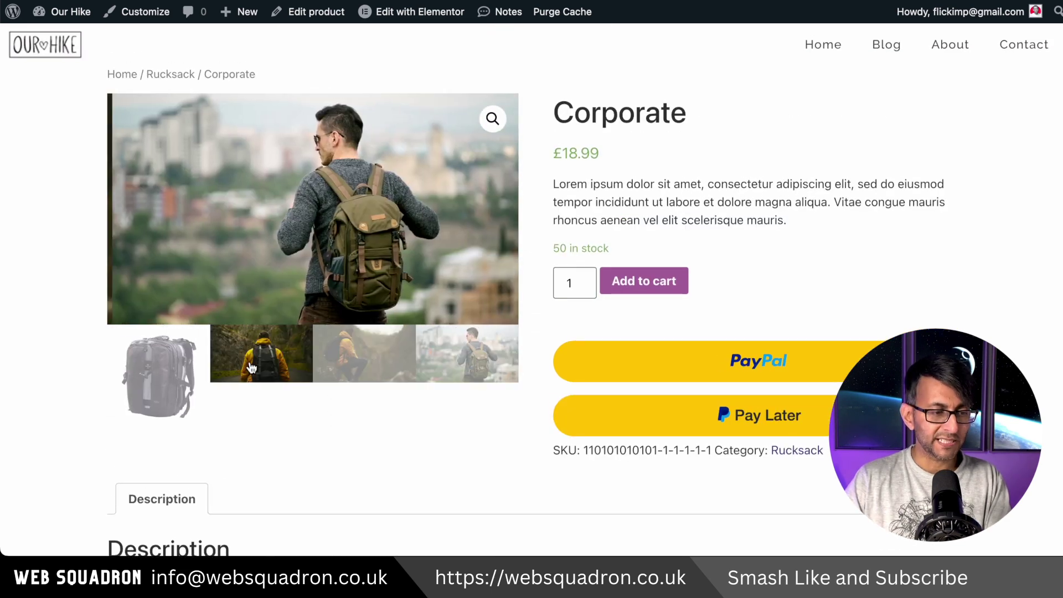
click(250, 368)
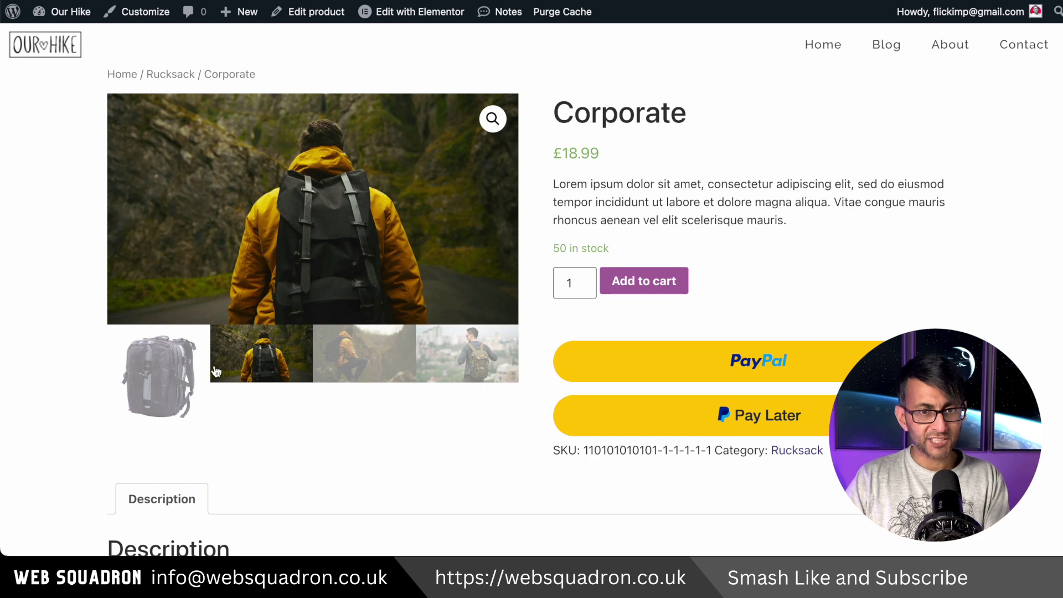
click(167, 381)
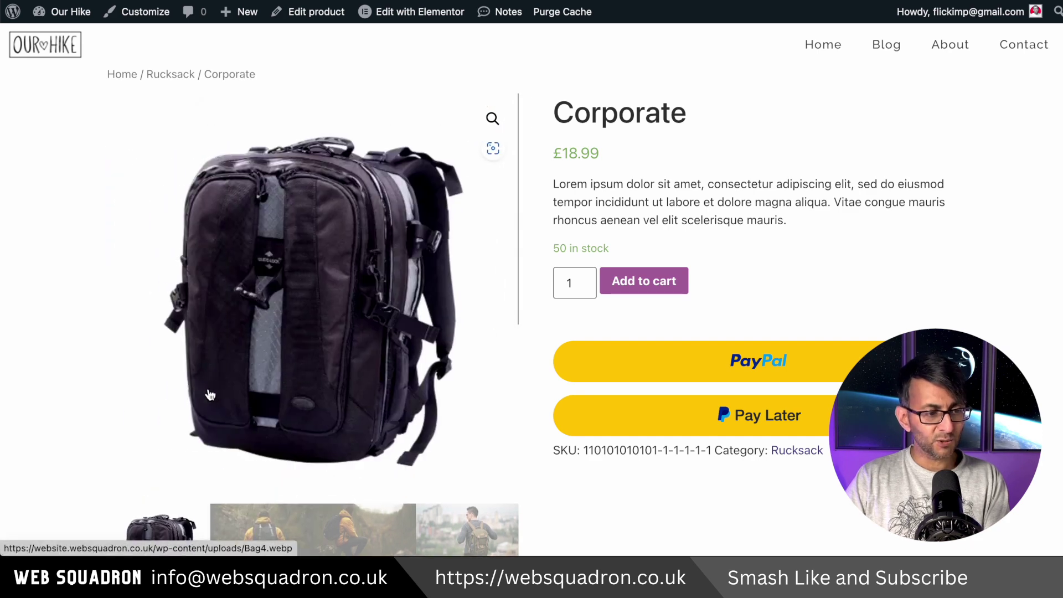
click(264, 530)
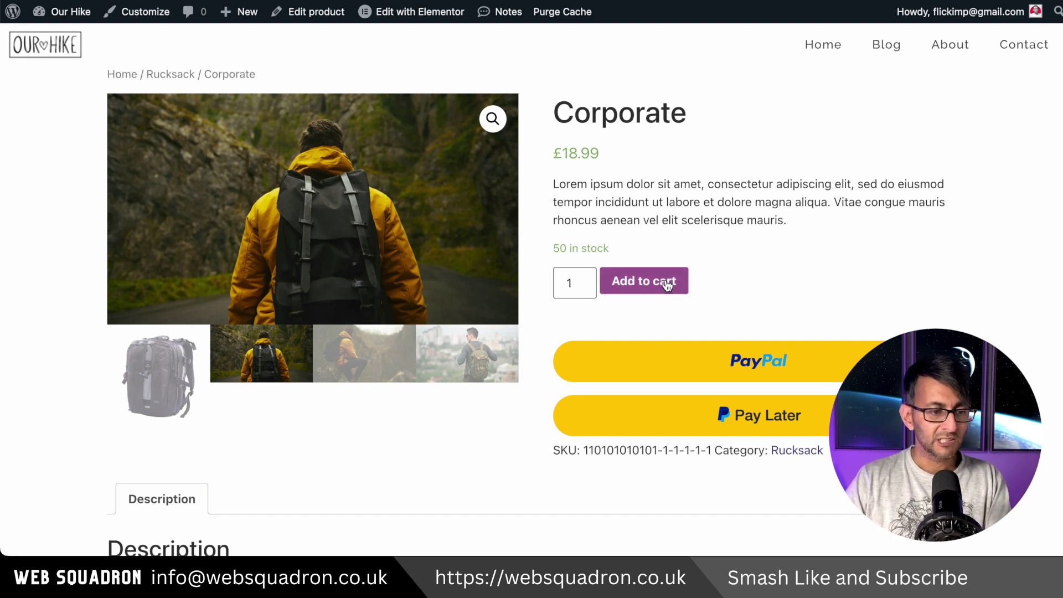
scroll(531, 277, down, 8)
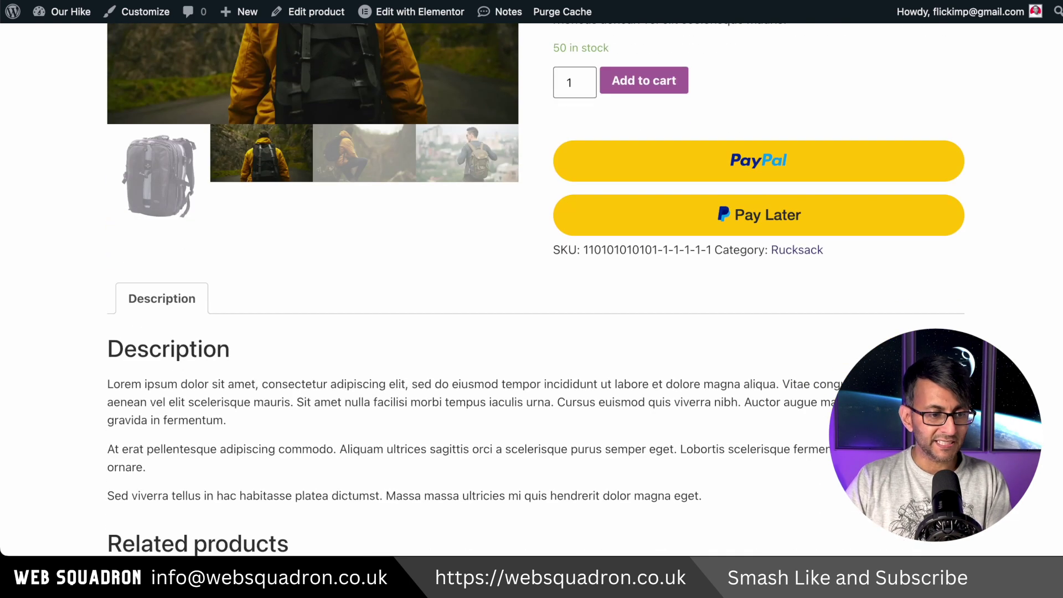
scroll(532, 277, down, 2)
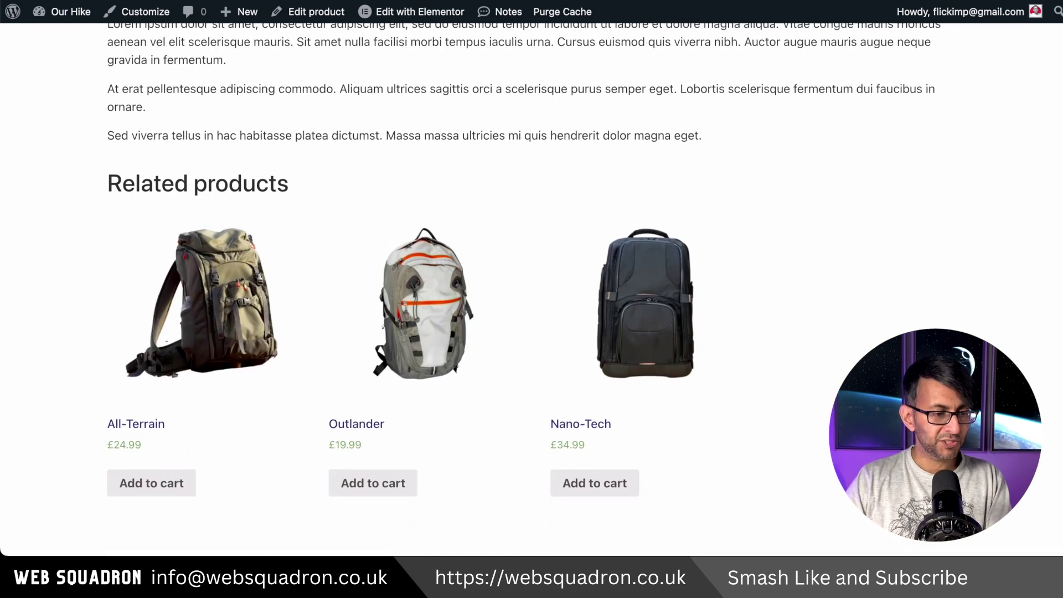
scroll(532, 276, down, 4)
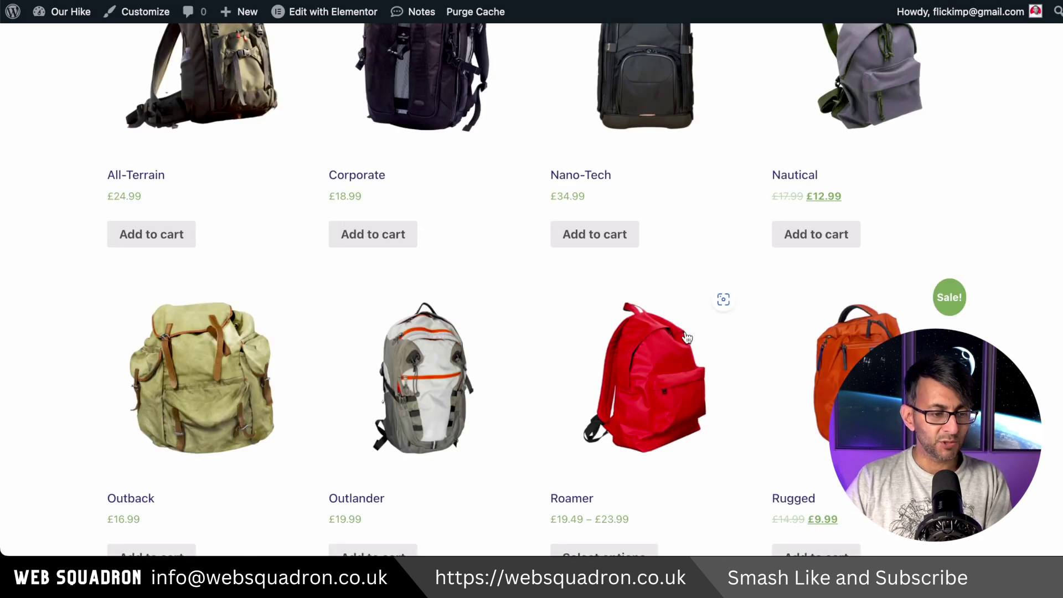
Open the Roamer product page from the storefront.
scroll(679, 344, down, 1)
scroll(679, 343, down, 3)
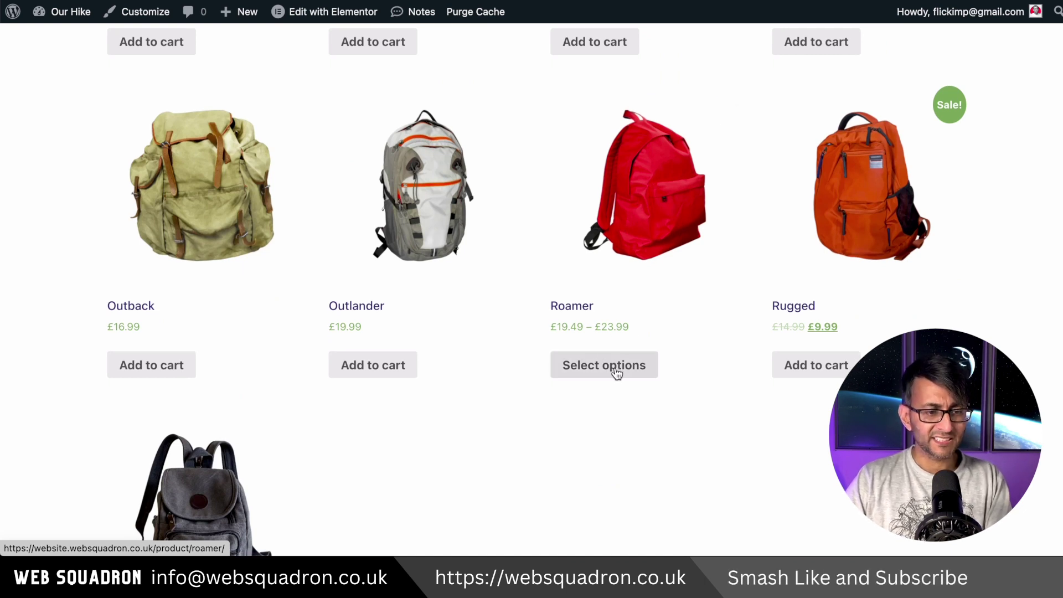
click(656, 216)
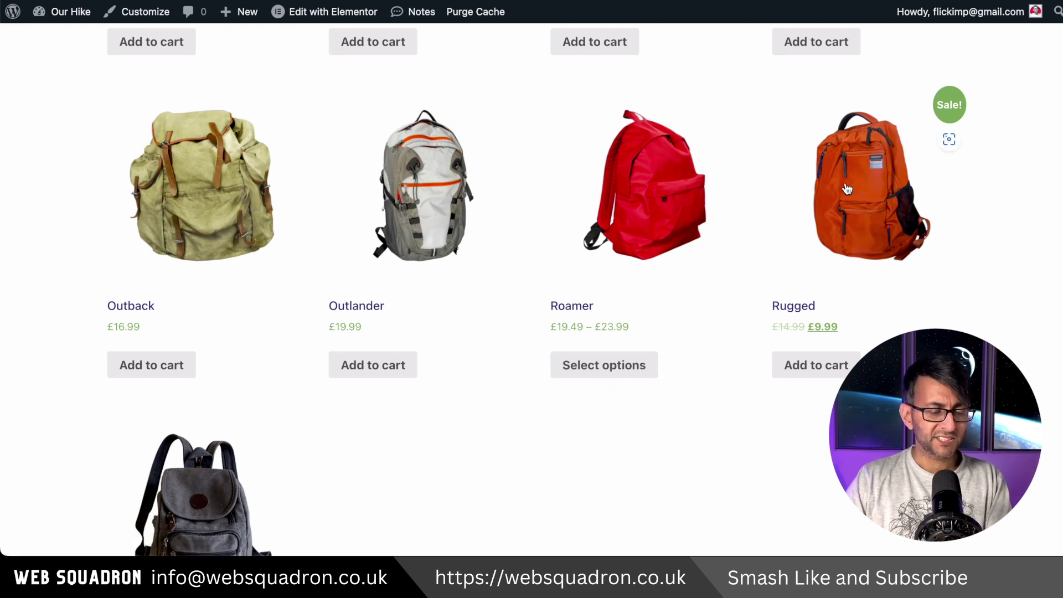
scroll(418, 387, down, 3)
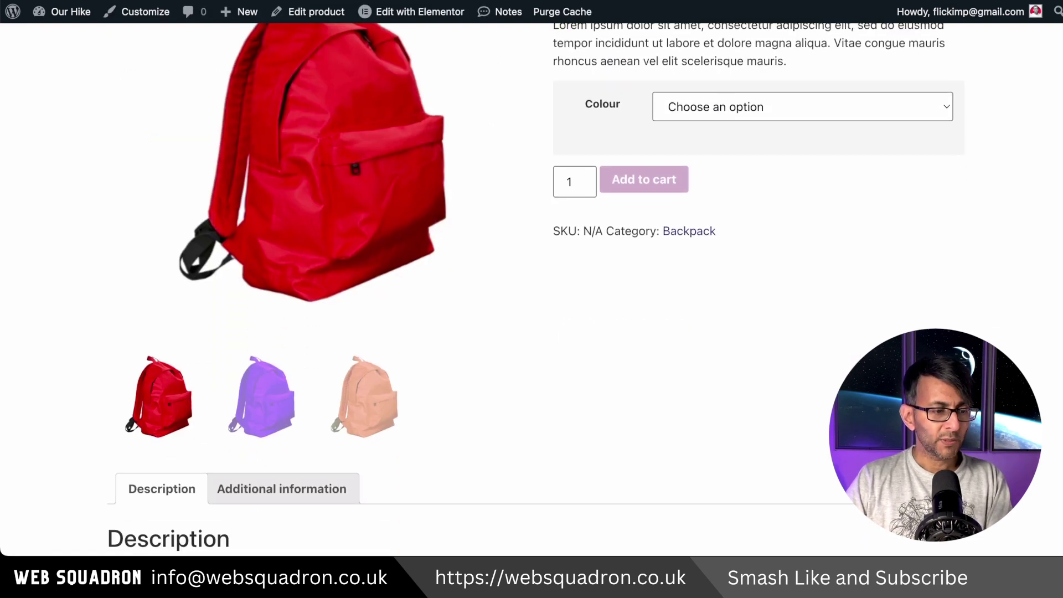
scroll(825, 211, up, 3)
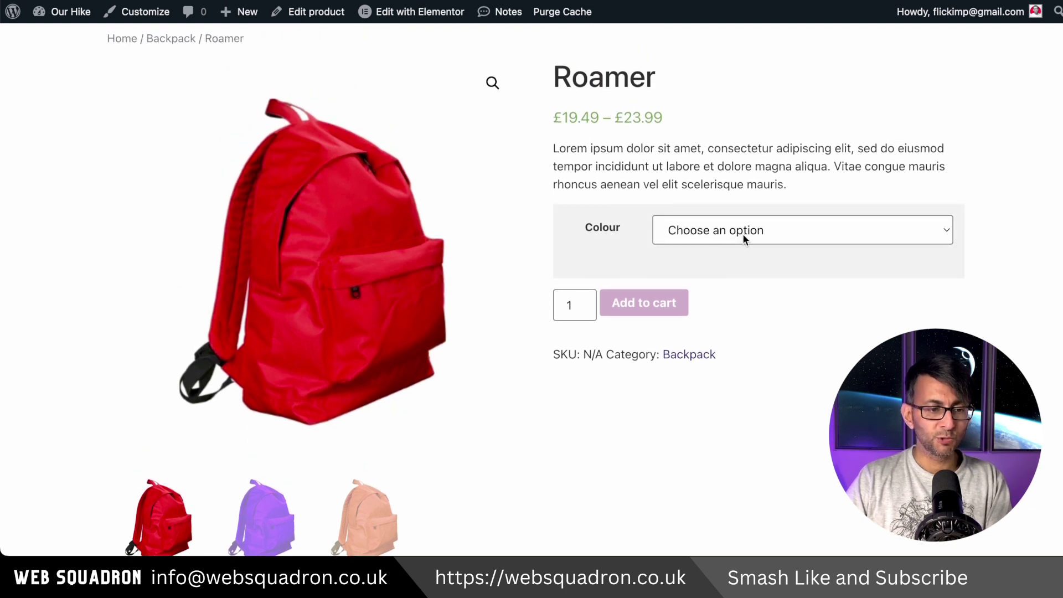
Select Orange, then Red, then Purple in the Colour dropdown, ending at £19.49 with 35 in stock.
click(742, 233)
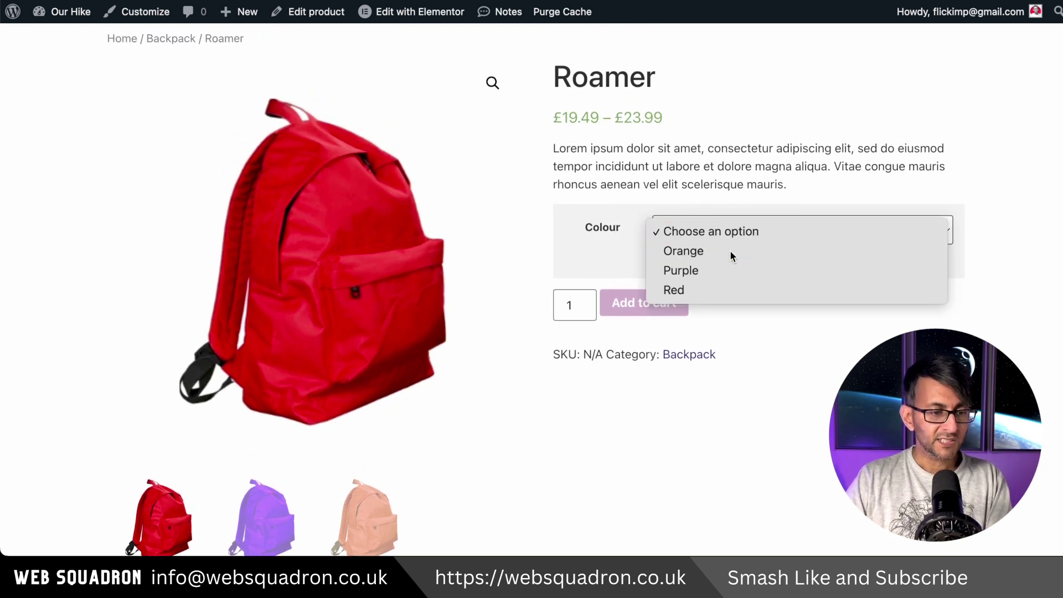
click(729, 249)
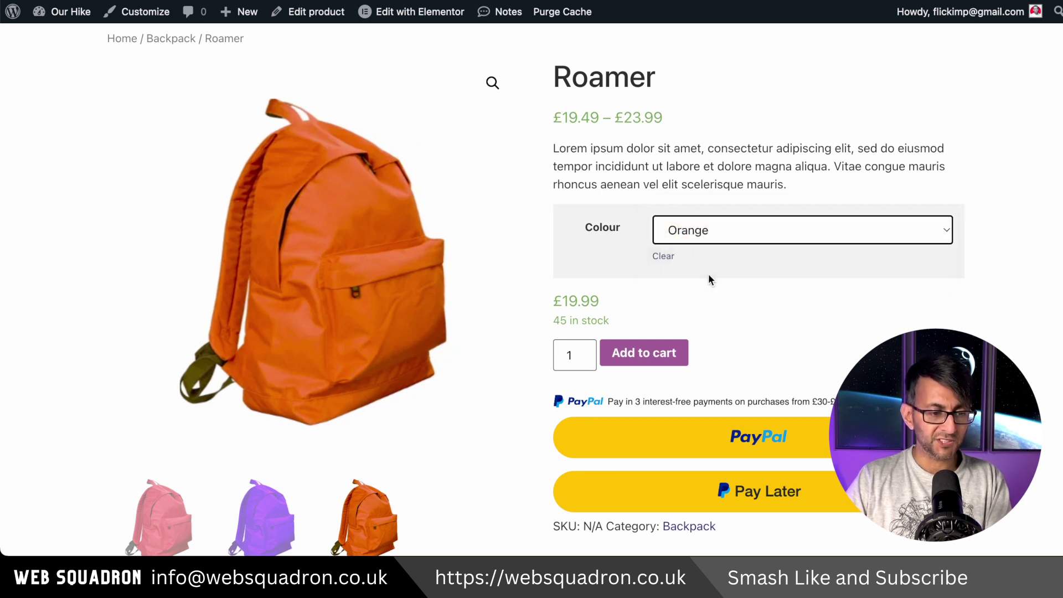
click(708, 236)
click(693, 270)
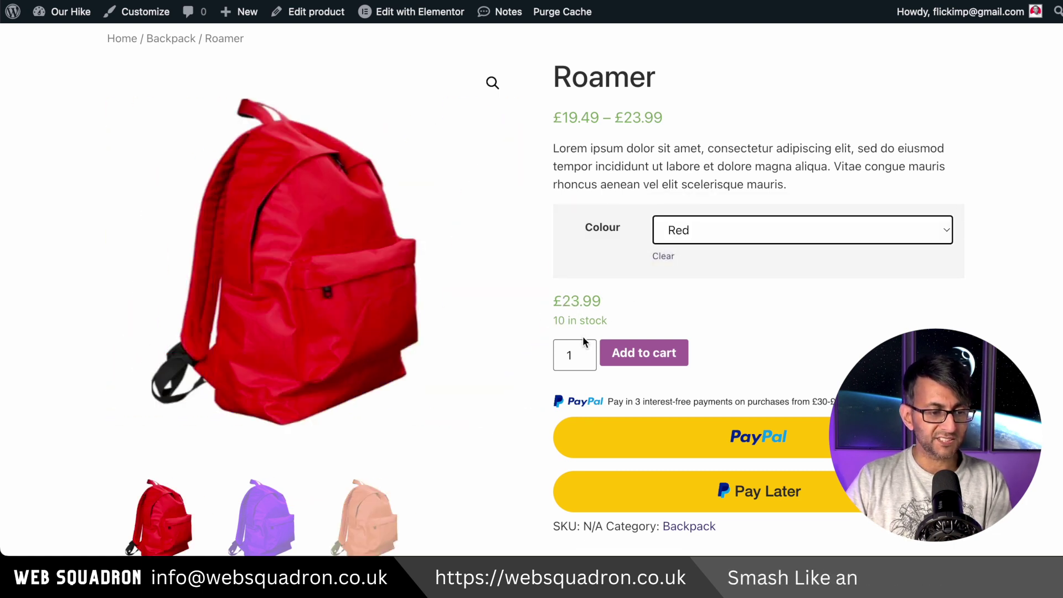
click(683, 233)
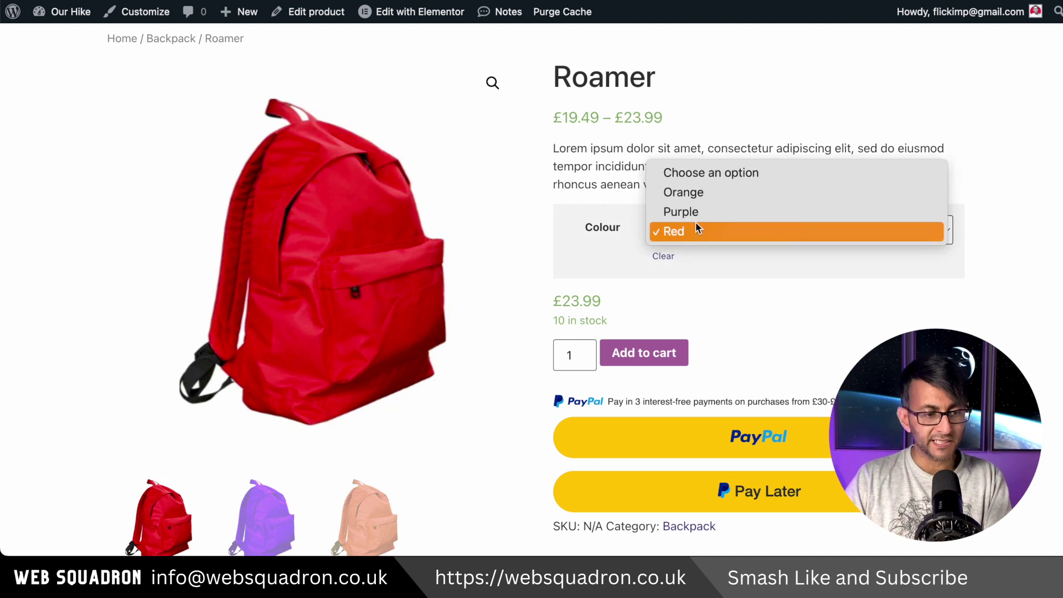
click(696, 217)
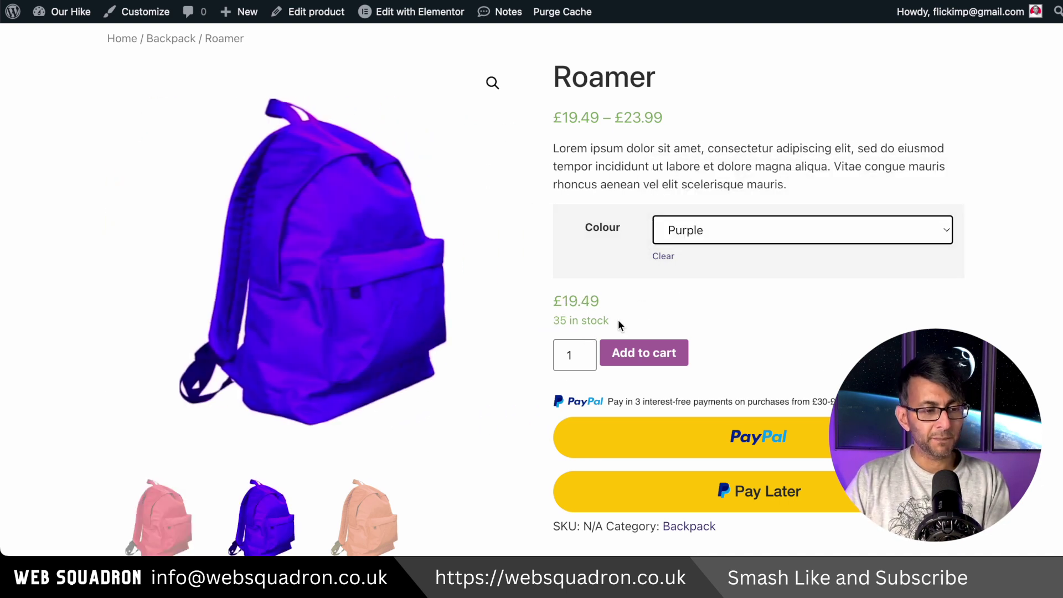